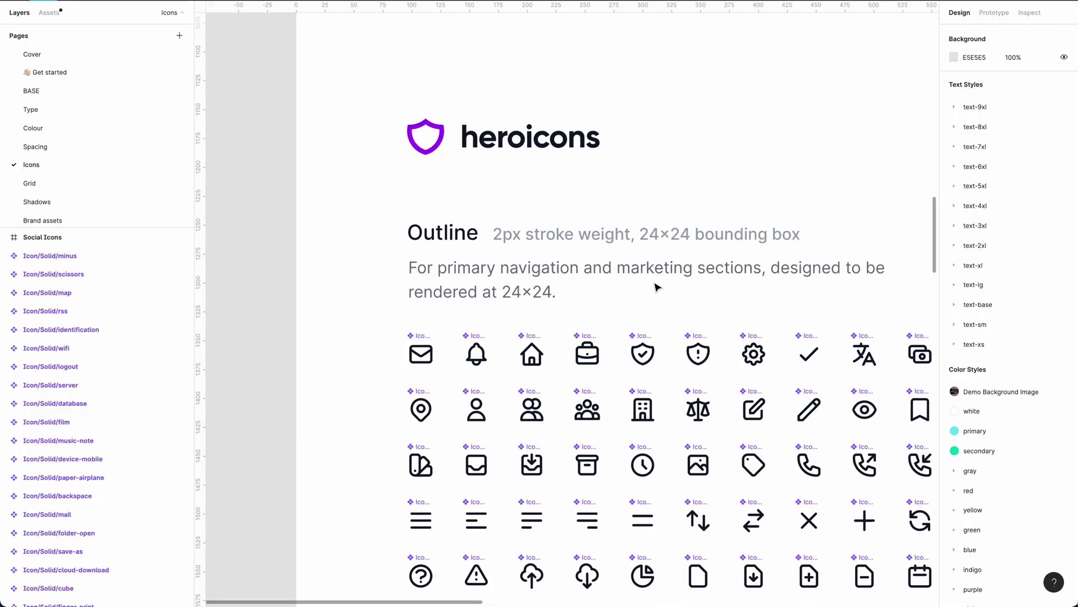
- Delete the dot inside the triangle outline icon
{"action": "scroll", "coordinate": [656, 287], "scroll_direction": "down", "scroll_amount": 15}
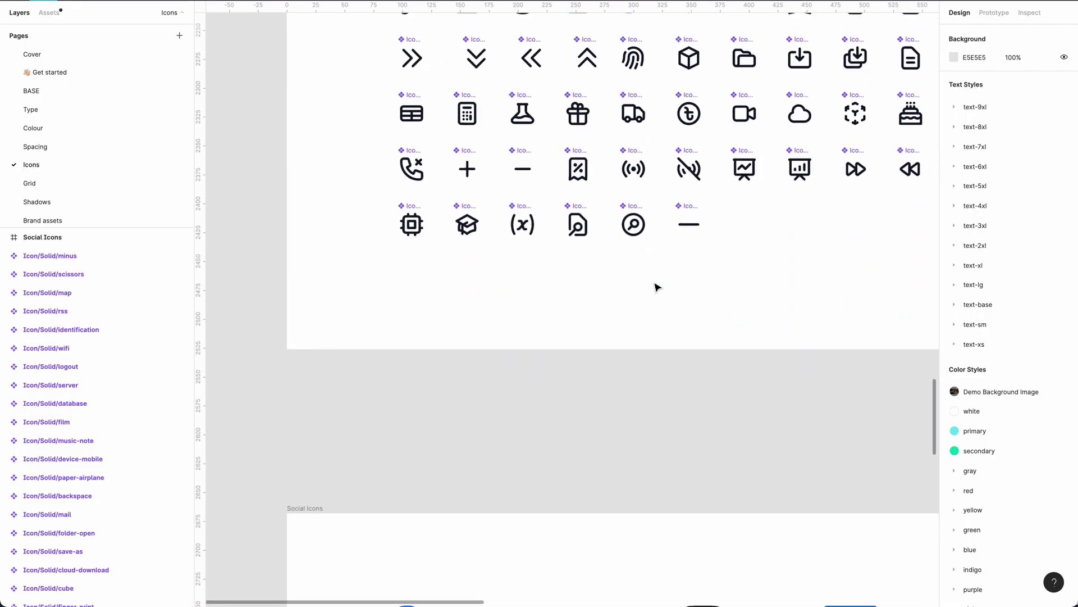
{"action": "scroll", "coordinate": [658, 287], "scroll_direction": "down", "scroll_amount": 10}
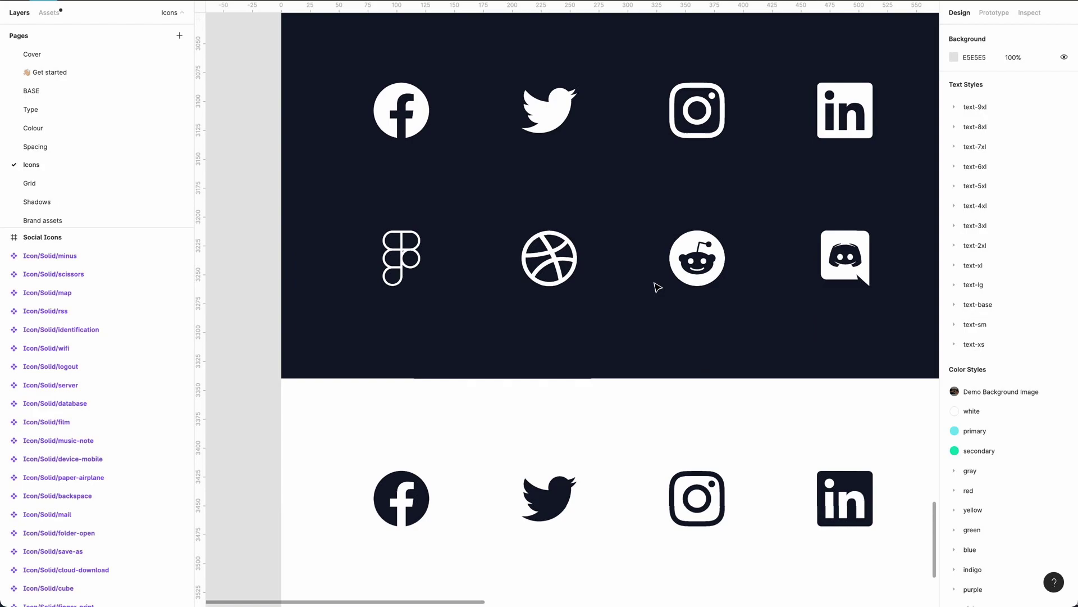
{"action": "key", "text": "minus"}
{"action": "scroll", "coordinate": [655, 287], "scroll_direction": "up", "scroll_amount": 15}
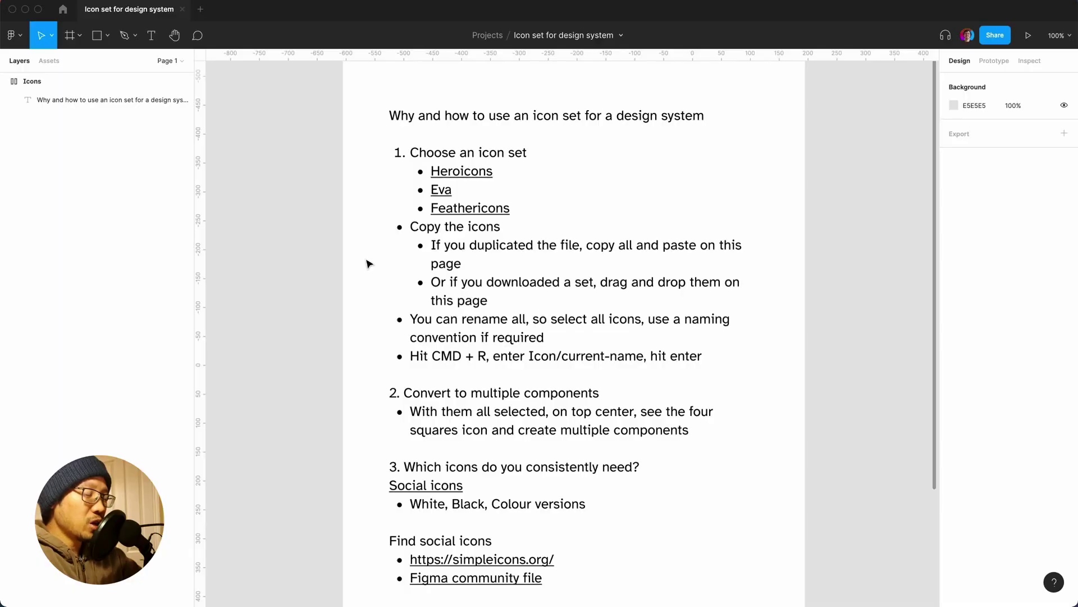
{"action": "scroll", "coordinate": [368, 264], "scroll_direction": "down", "scroll_amount": 5}
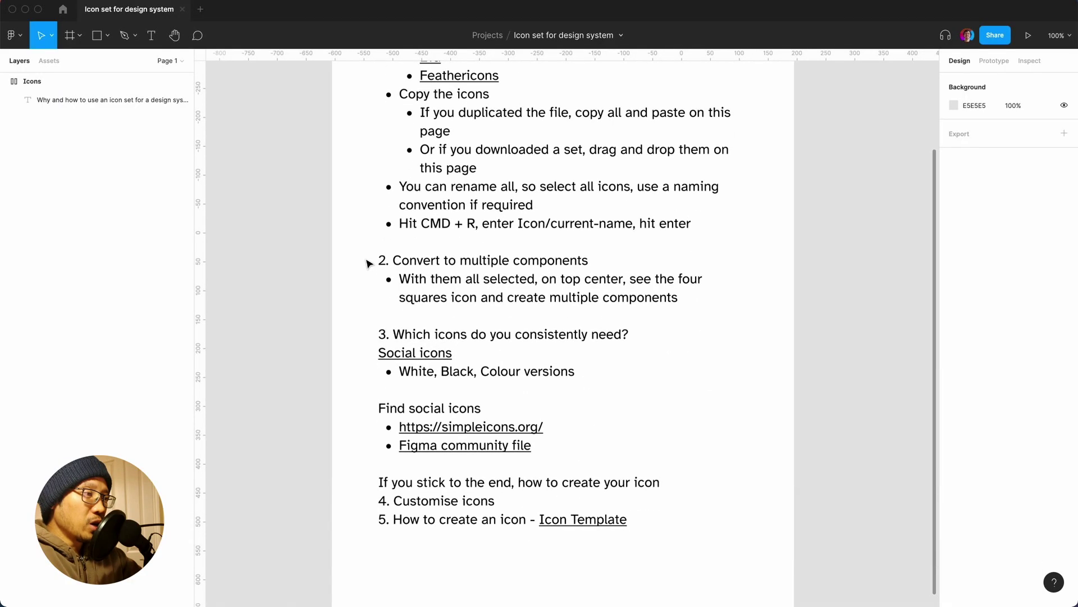
{"action": "scroll", "coordinate": [366, 264], "scroll_direction": "down", "scroll_amount": 1}
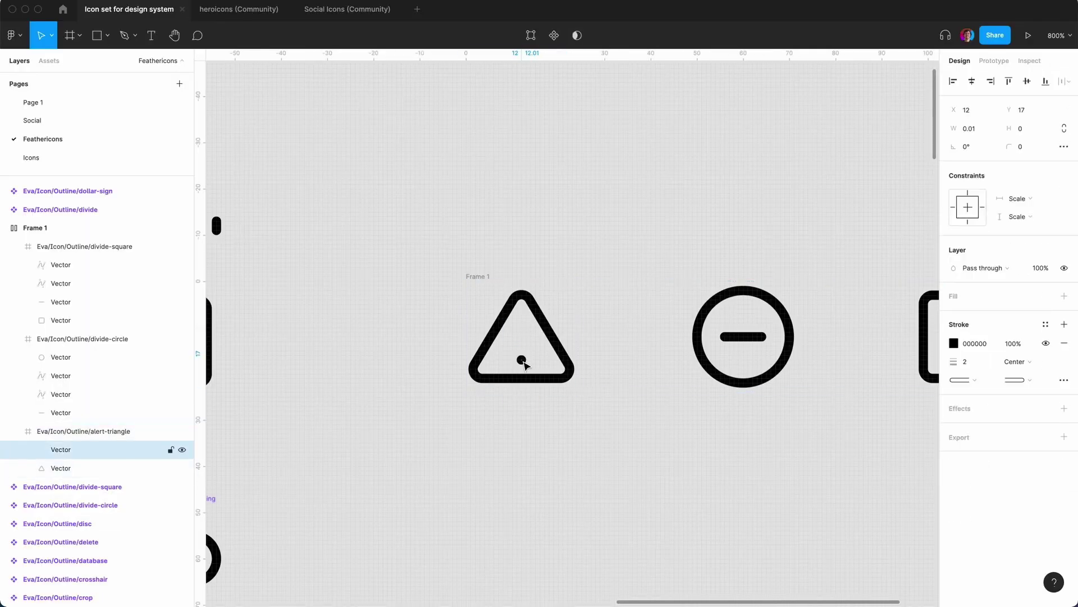
{"action": "key", "text": "BackSpace"}
- Remove the minus lines from the circle and square outline icons
{"action": "left_click", "coordinate": [766, 344]}
{"action": "left_click", "coordinate": [766, 344]}
{"action": "key", "text": "BackSpace"}
{"action": "scroll", "coordinate": [767, 343], "scroll_direction": "right", "scroll_amount": 5}
{"action": "left_click", "coordinate": [767, 344]}
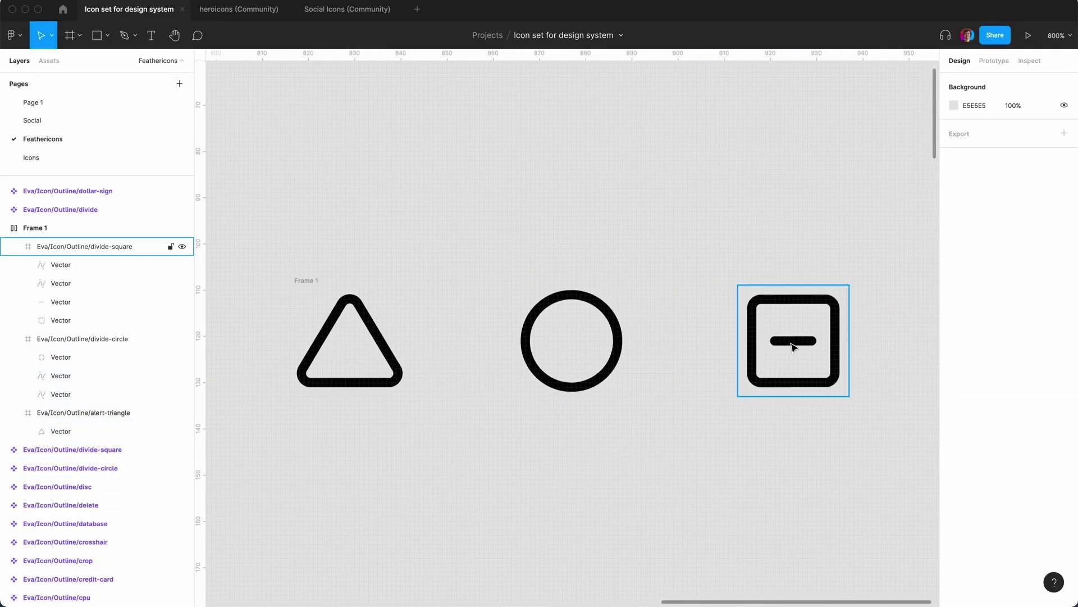
{"action": "left_click", "coordinate": [793, 344]}
{"action": "key", "text": "BackSpace"}
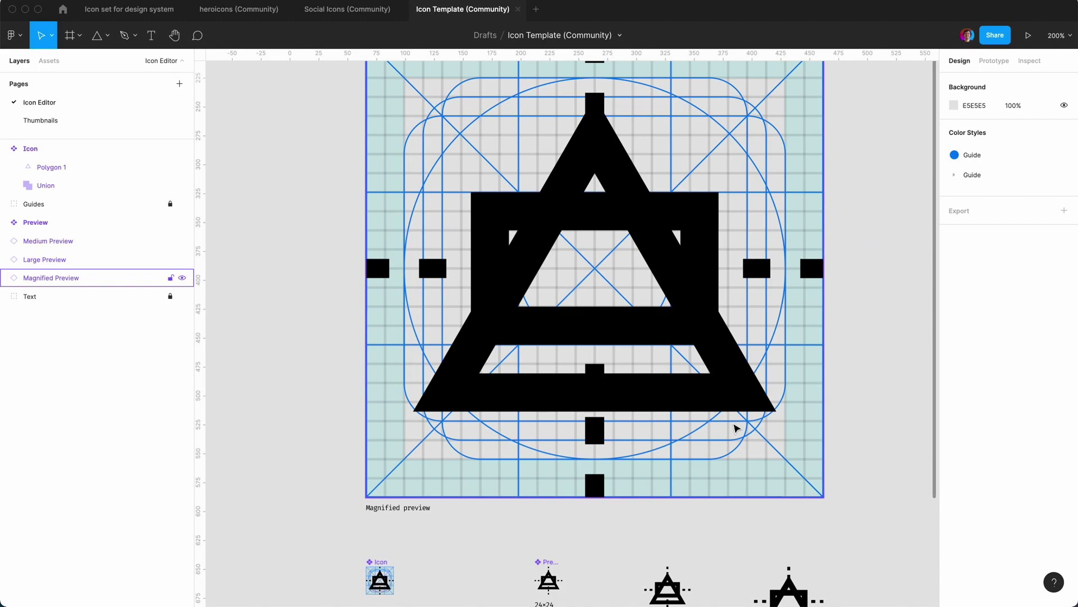
{"action": "scroll", "coordinate": [737, 428], "scroll_direction": "down", "scroll_amount": 4}
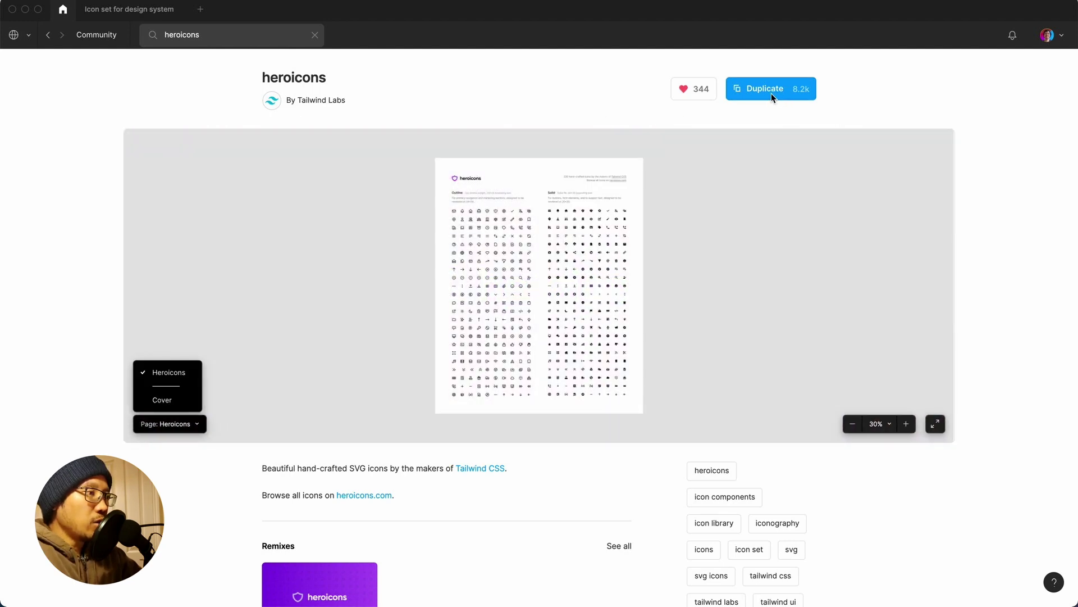
- Duplicate the heroicons Community file into Drafts
{"action": "left_click", "coordinate": [770, 93]}
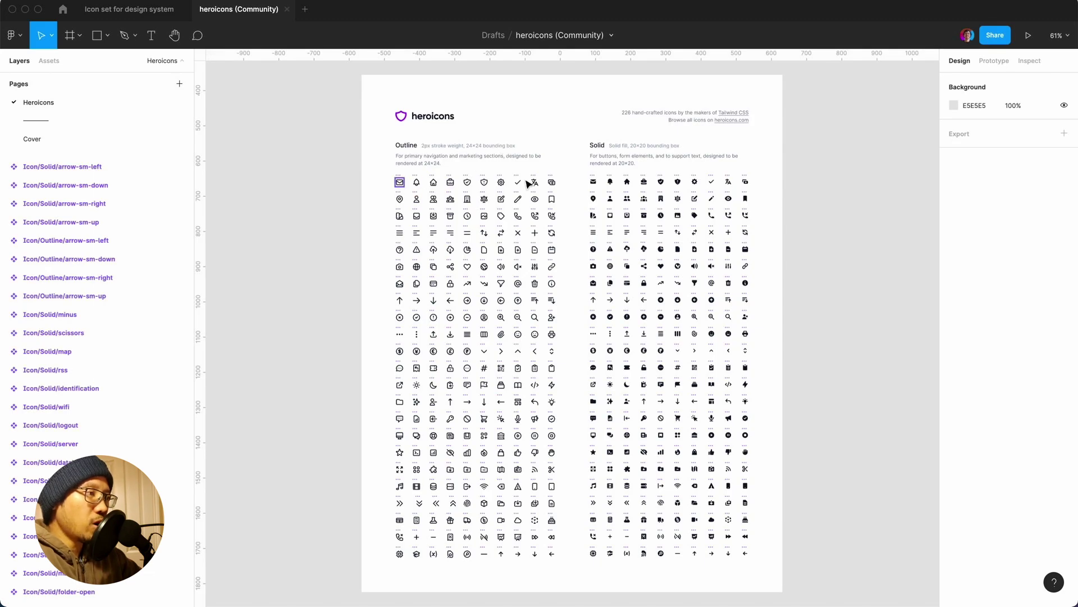
- Select all 460 heroicons icons plus the Information and background frame, and copy them
{"action": "key", "text": "shift+1"}
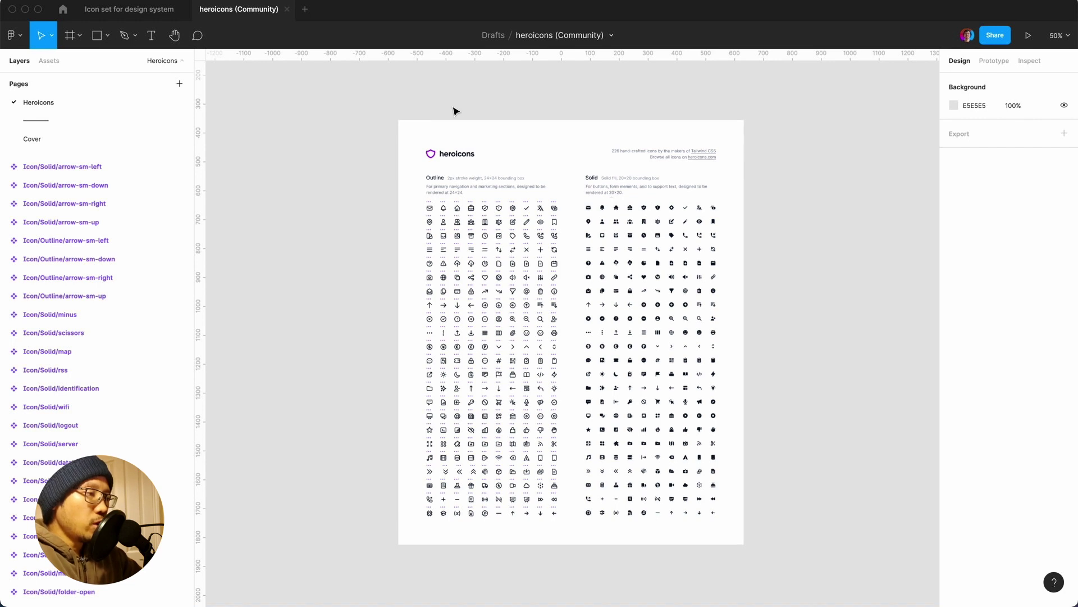
{"action": "key", "text": "minus"}
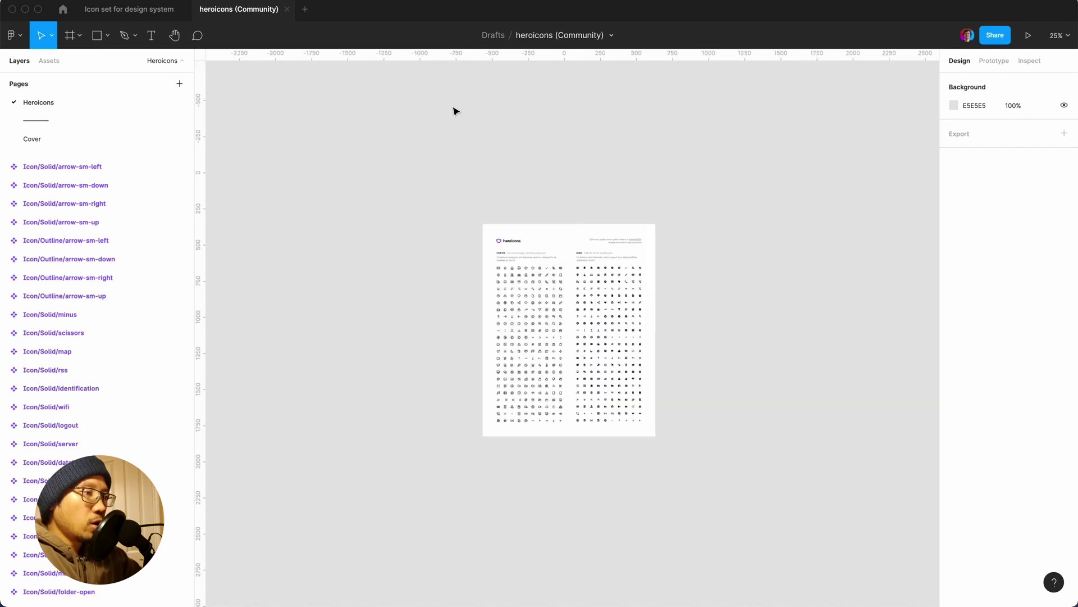
{"action": "left_click", "coordinate": [100, 166]}
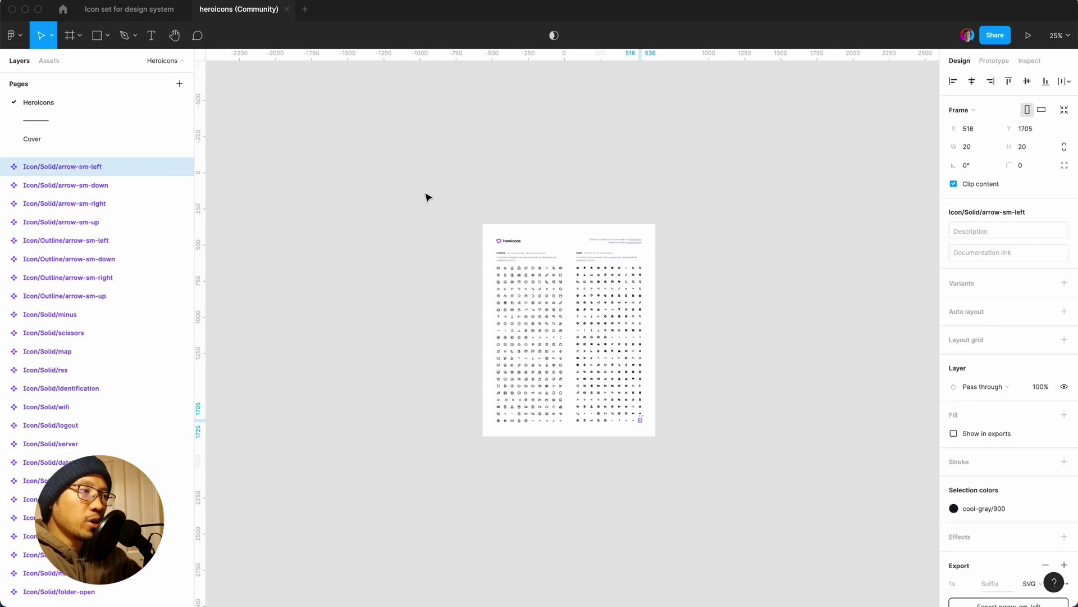
{"action": "left_click_drag", "start_coordinate": [402, 208], "coordinate": [779, 513]}
{"action": "scroll", "coordinate": [143, 334], "scroll_direction": "down", "scroll_amount": 10}
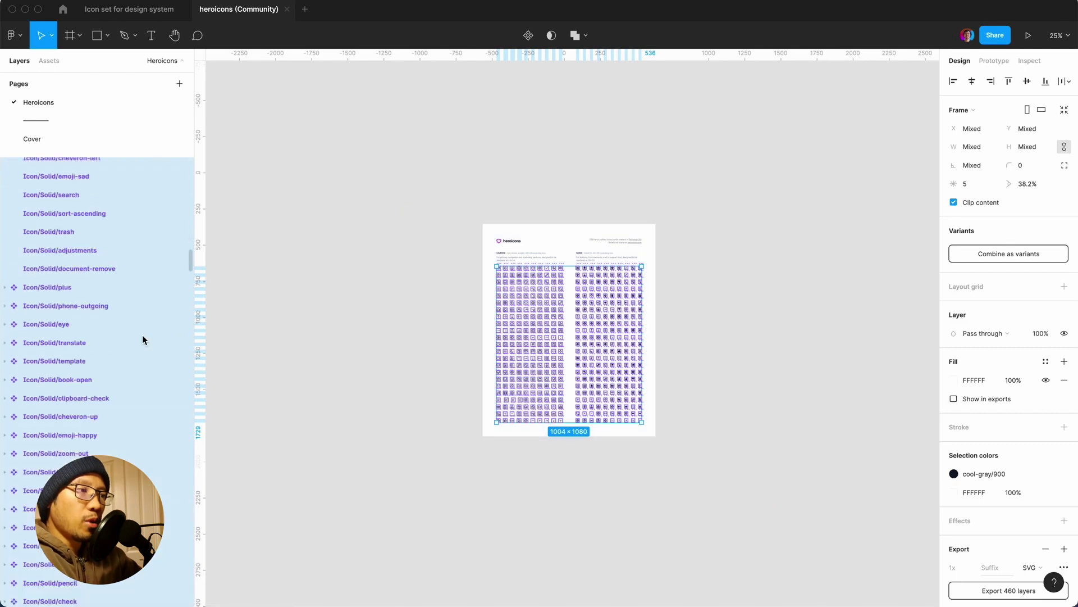
{"action": "scroll", "coordinate": [143, 335], "scroll_direction": "down", "scroll_amount": 10}
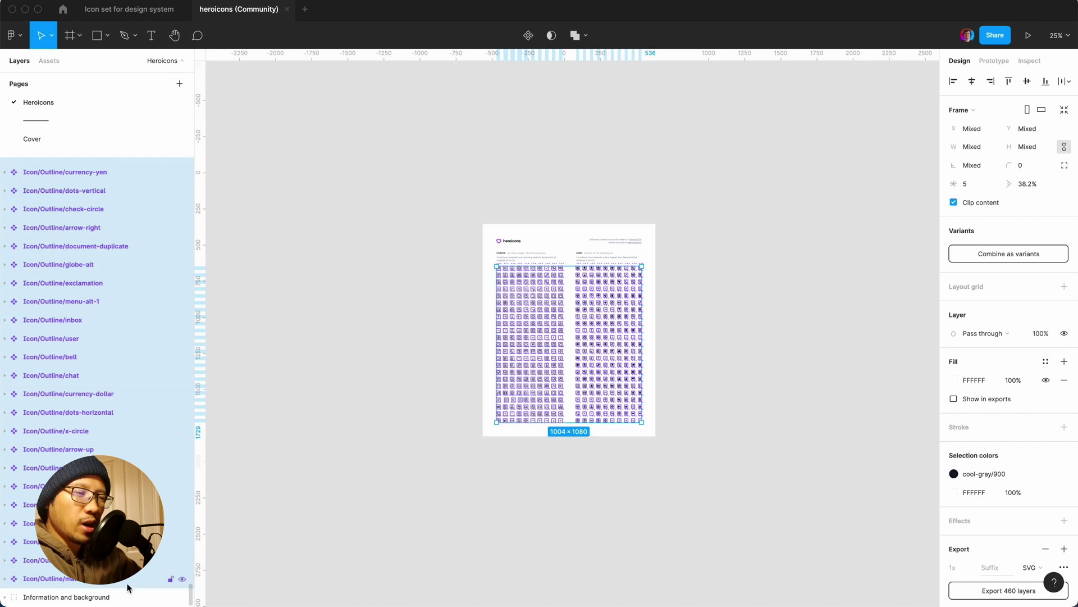
{"action": "left_click", "coordinate": [116, 596], "text": "shift"}
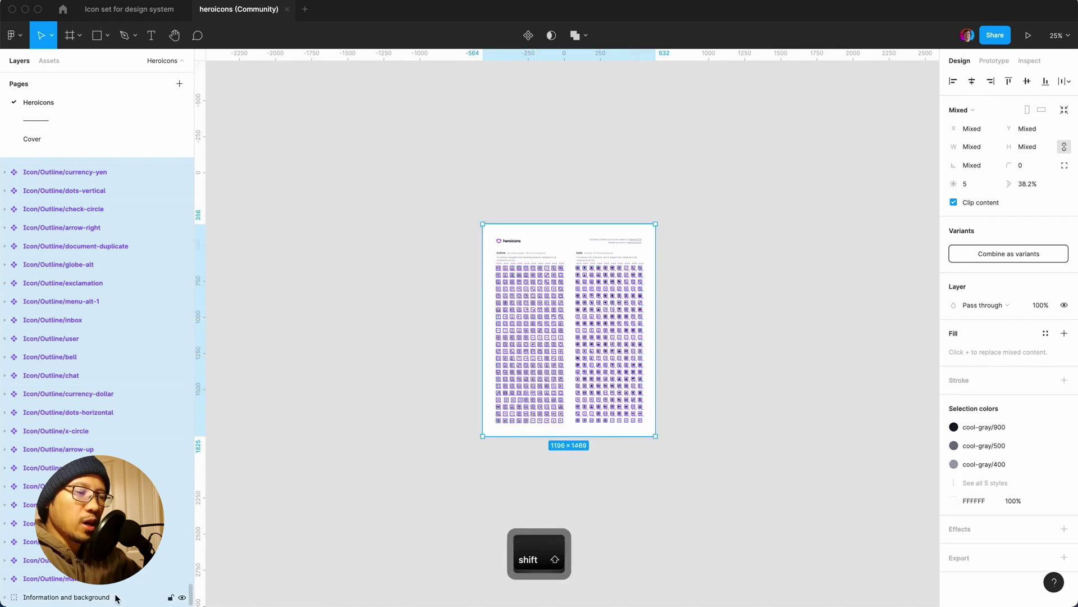
{"action": "key", "text": "super+c"}
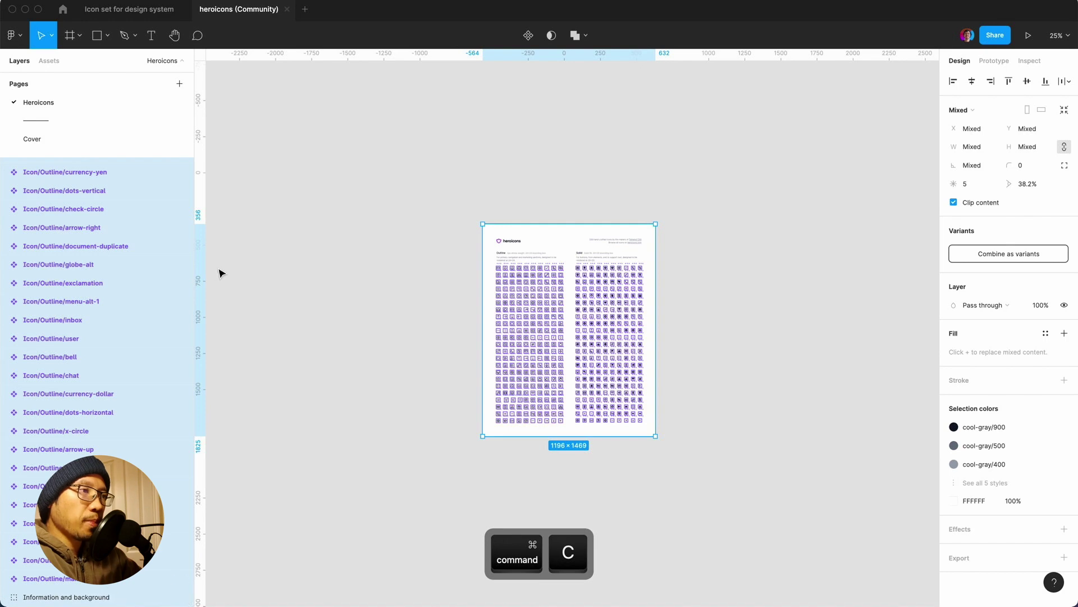
- Create an Icons page in the Icon set for design system file and paste the heroicons grid
{"action": "left_click", "coordinate": [125, 16]}
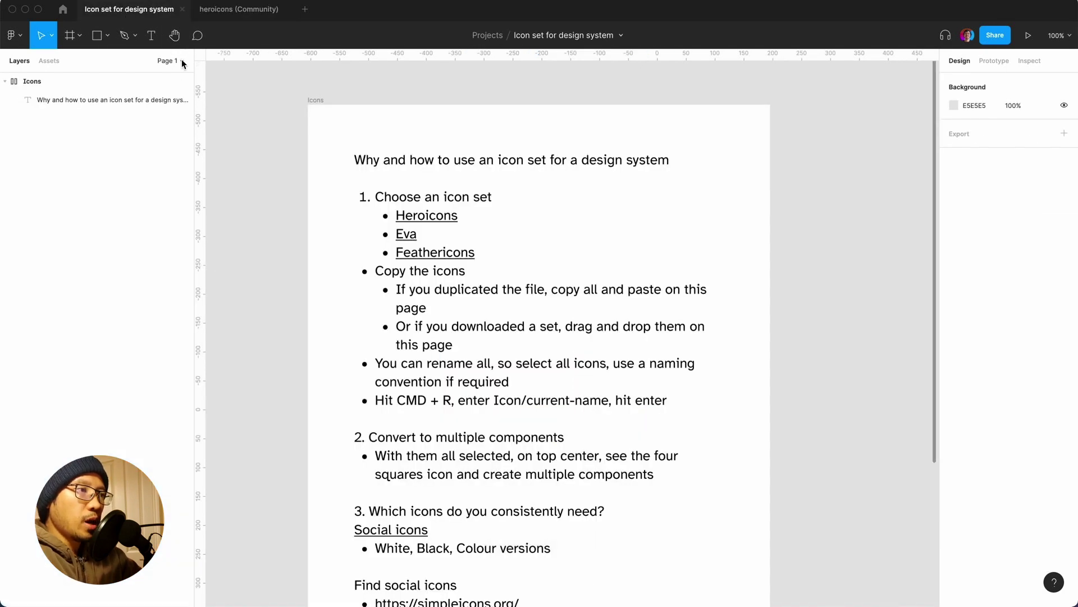
{"action": "left_click", "coordinate": [164, 61]}
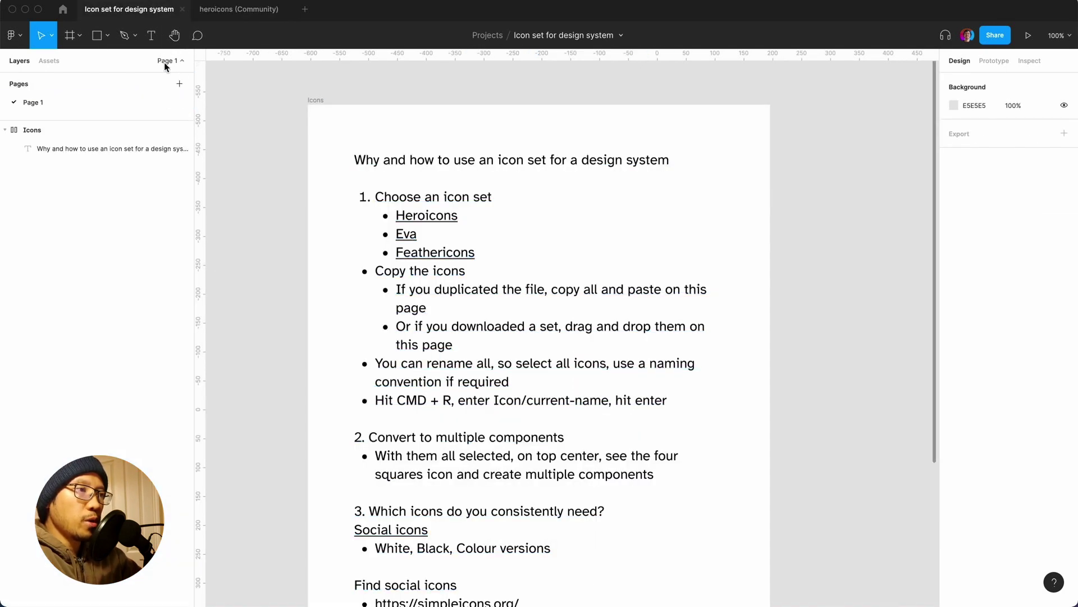
{"action": "left_click", "coordinate": [180, 83]}
{"action": "type", "text": "Icons"}
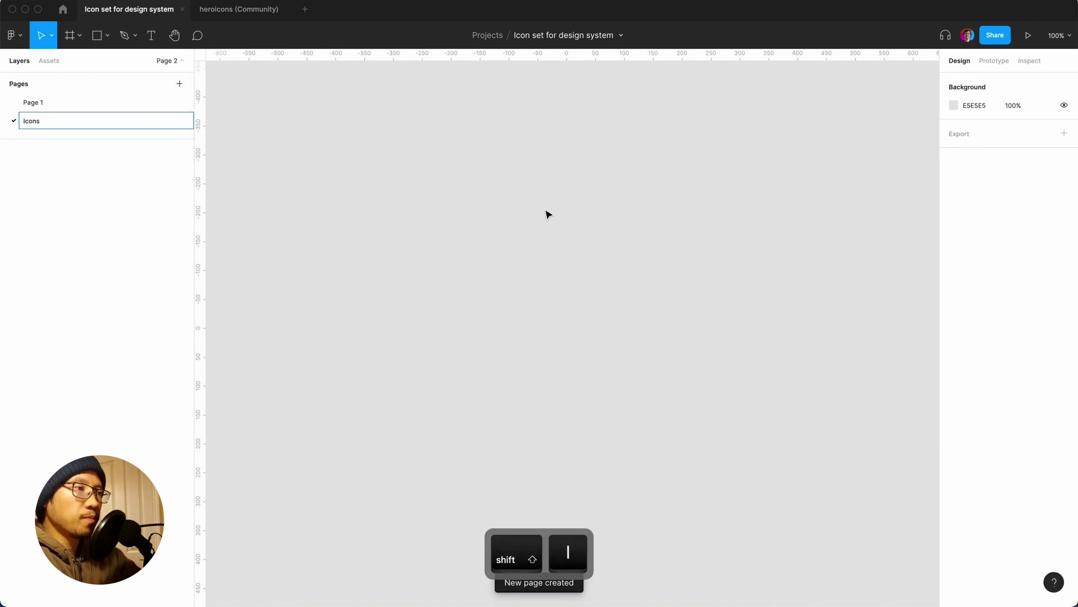
{"action": "key", "text": "Return"}
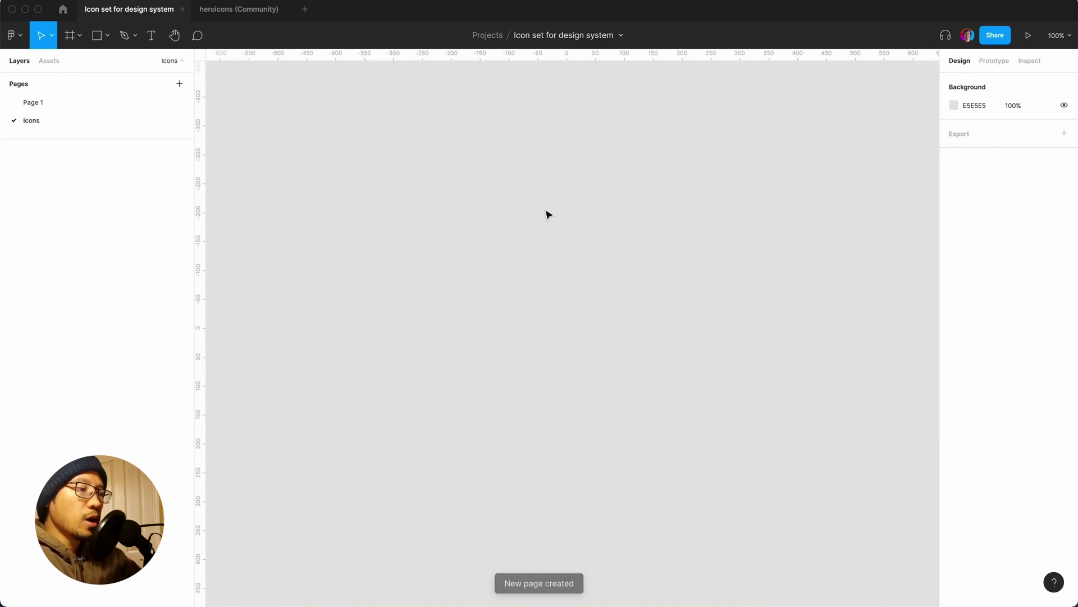
{"action": "key", "text": "super+v"}
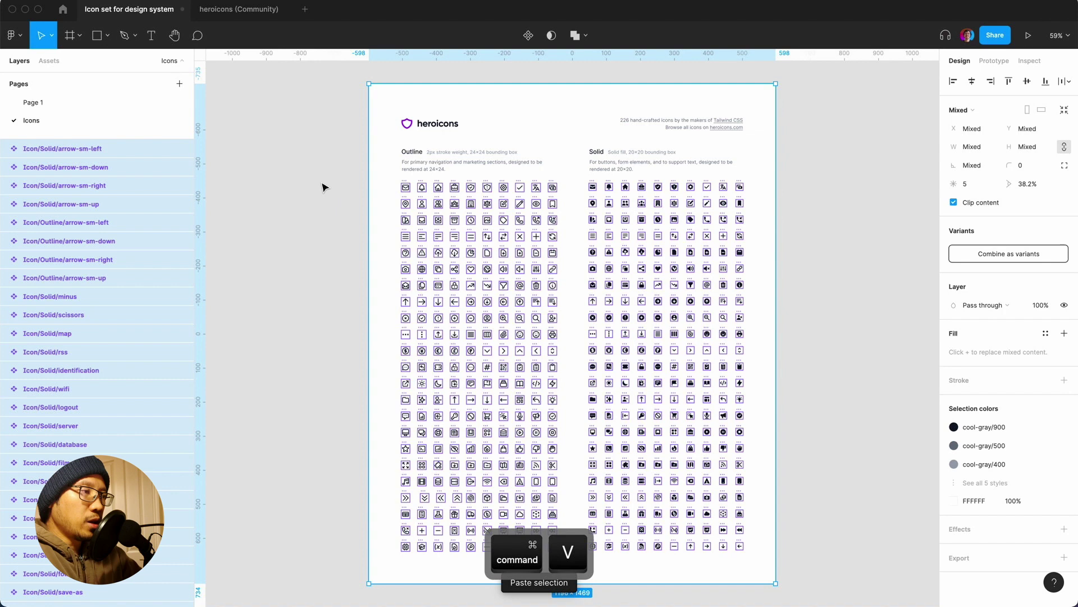
{"action": "left_click", "coordinate": [324, 186]}
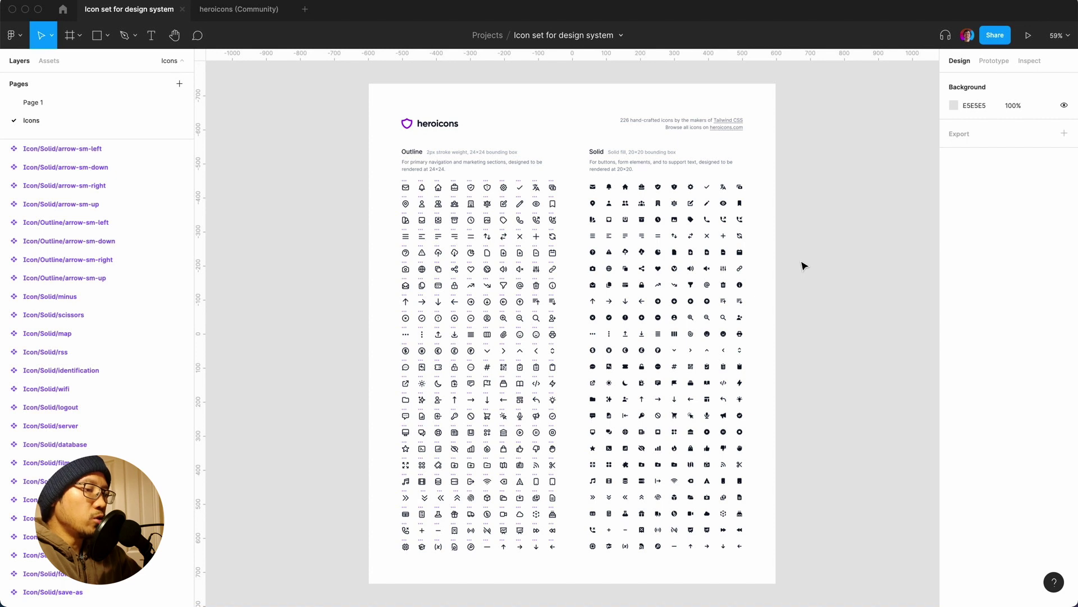
- Search the component library for 'search'
{"action": "key", "text": "shift+i"}
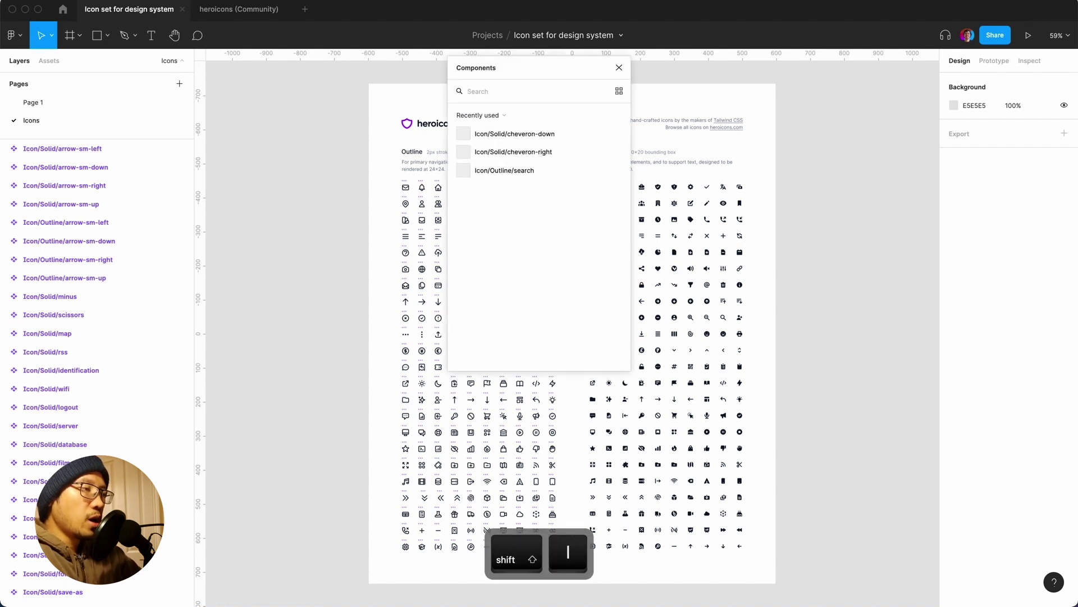
{"action": "type", "text": "icon"}
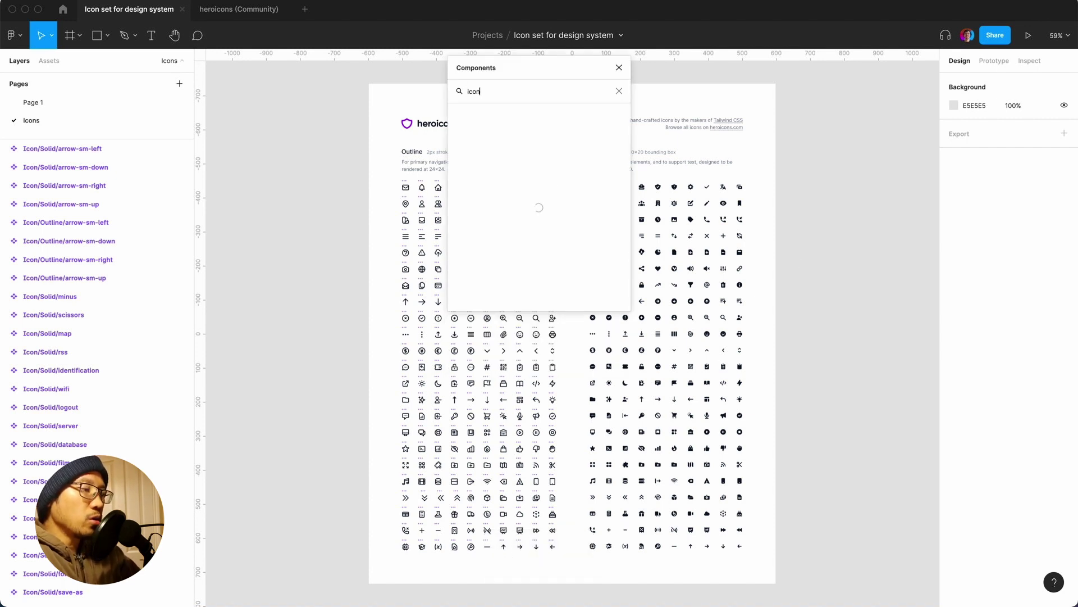
{"action": "type", "text": "/"}
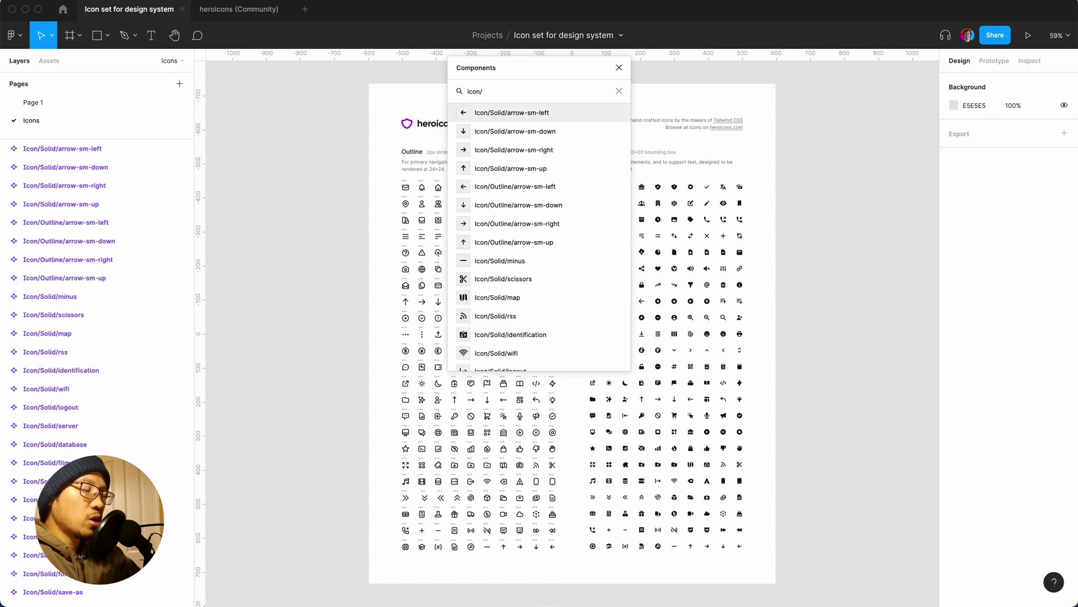
{"action": "key", "text": "super+a"}
{"action": "type", "text": "sc"}
{"action": "key", "text": "BackSpace"}
{"action": "key", "text": "BackSpace"}
{"action": "type", "text": "sra"}
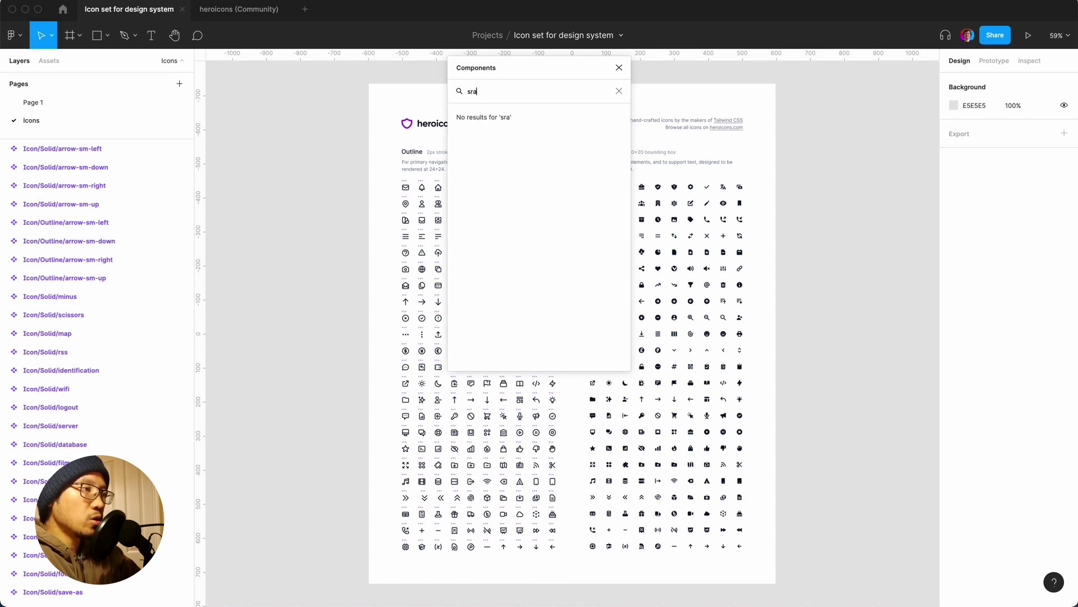
{"action": "key", "text": "BackSpace"}
{"action": "type", "text": "arch"}
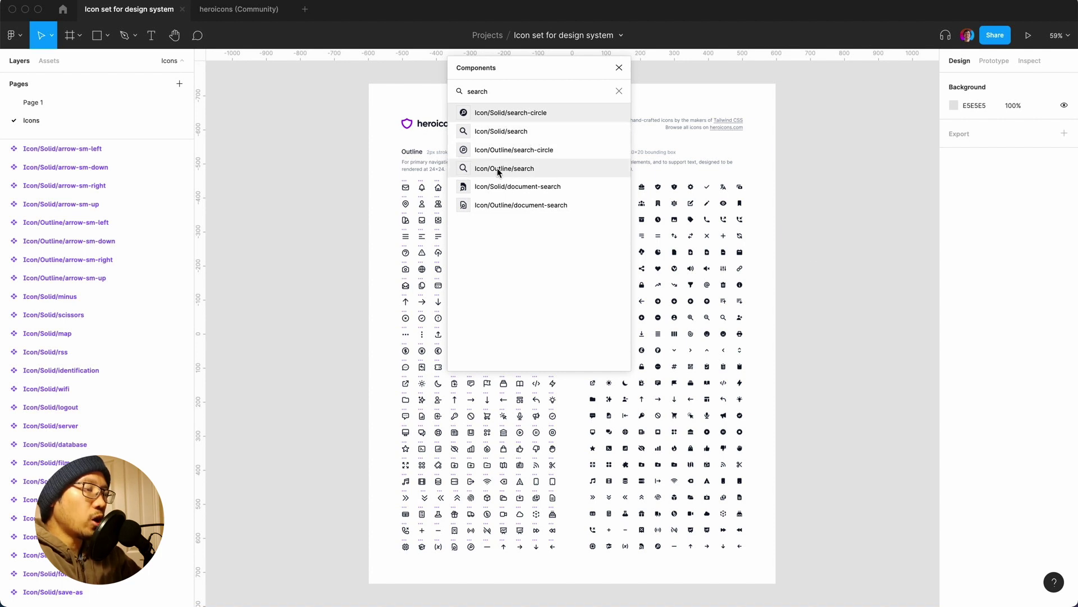
- Place an Icon/Outline/search instance right of the heroicons frame and swap it to server
{"action": "left_click_drag", "start_coordinate": [498, 172], "coordinate": [883, 222]}
{"action": "left_click", "coordinate": [855, 267]}
{"action": "scroll", "coordinate": [857, 269], "scroll_direction": "right", "scroll_amount": 3}
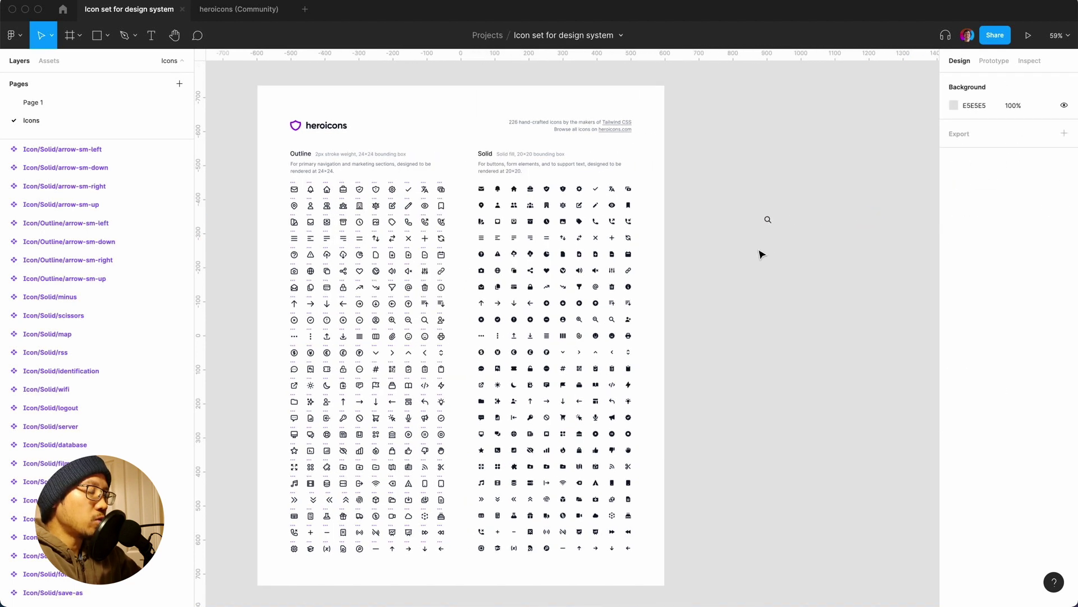
{"action": "left_click", "coordinate": [768, 220]}
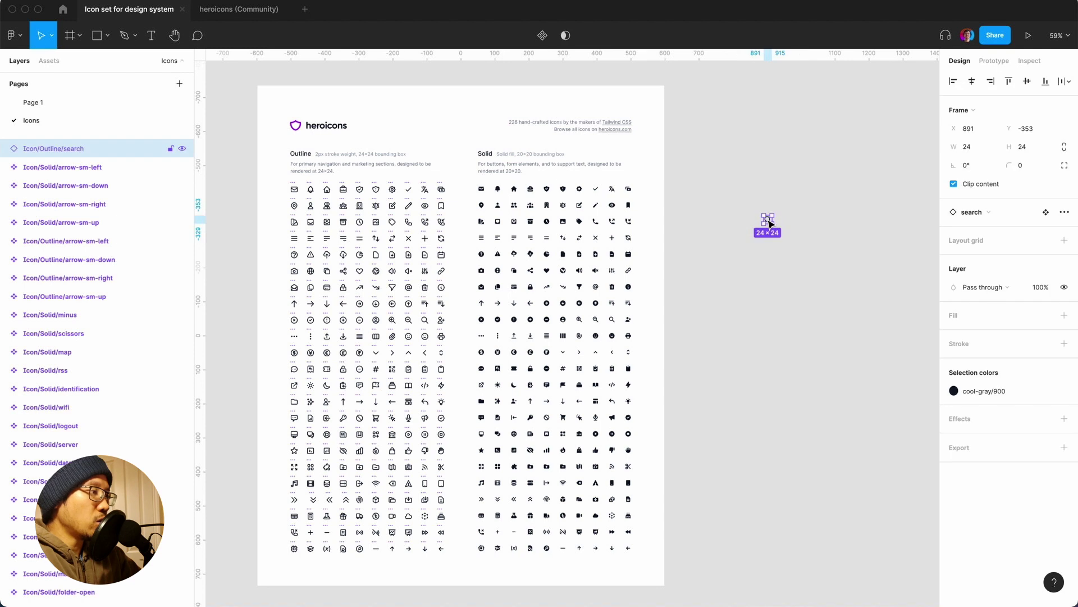
{"action": "left_click", "coordinate": [993, 217]}
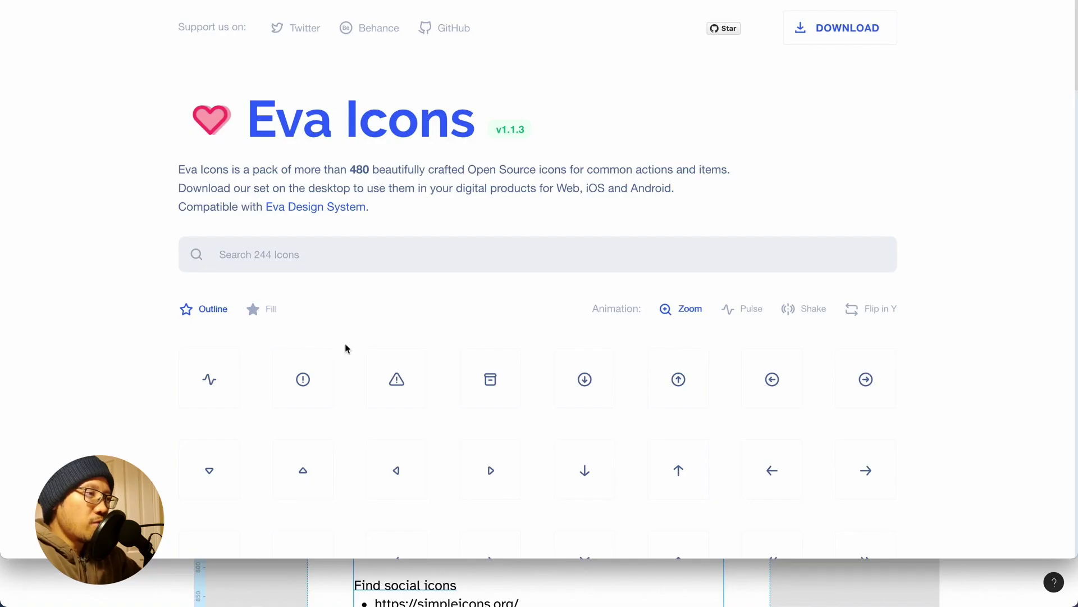
- Scroll through the Feather icons site to view its 286 open source icons
{"action": "scroll", "coordinate": [345, 348], "scroll_direction": "down", "scroll_amount": 5}
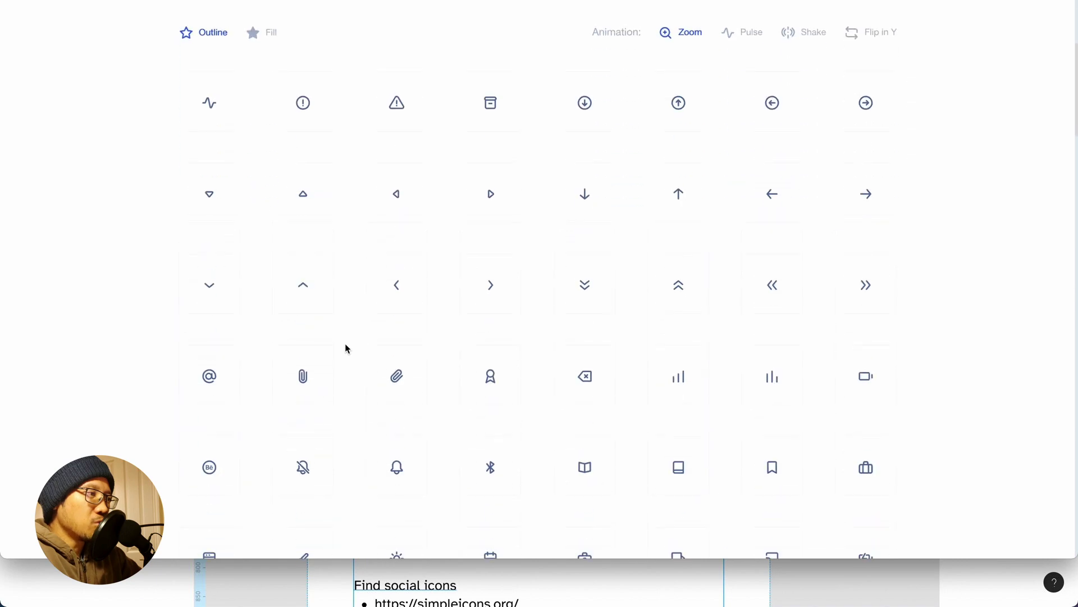
{"action": "scroll", "coordinate": [345, 348], "scroll_direction": "down", "scroll_amount": 5}
{"action": "scroll", "coordinate": [345, 348], "scroll_direction": "up", "scroll_amount": 10}
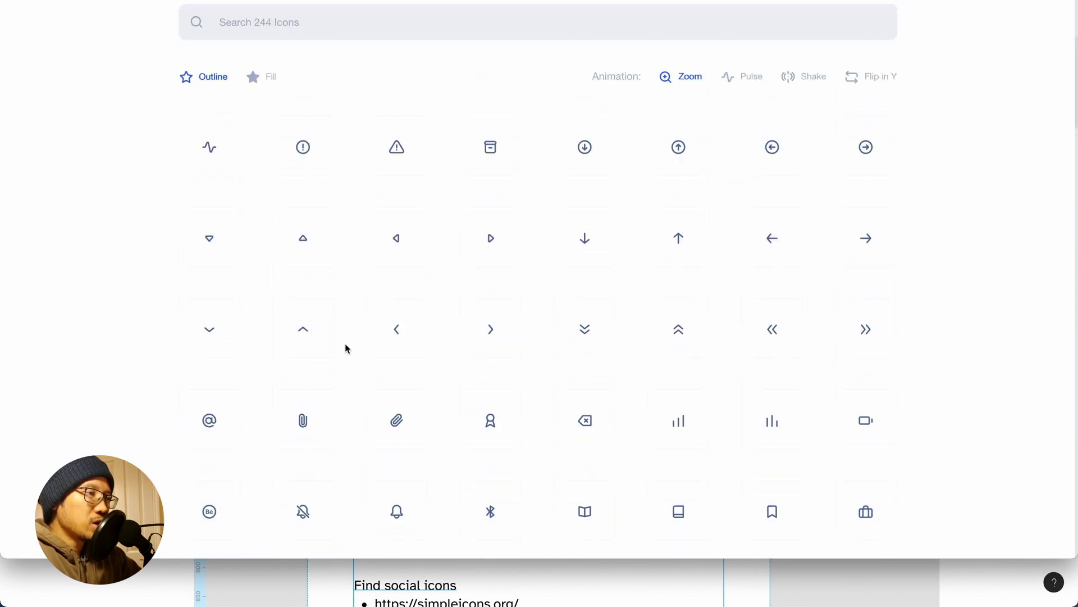
{"action": "scroll", "coordinate": [344, 369], "scroll_direction": "down", "scroll_amount": 10}
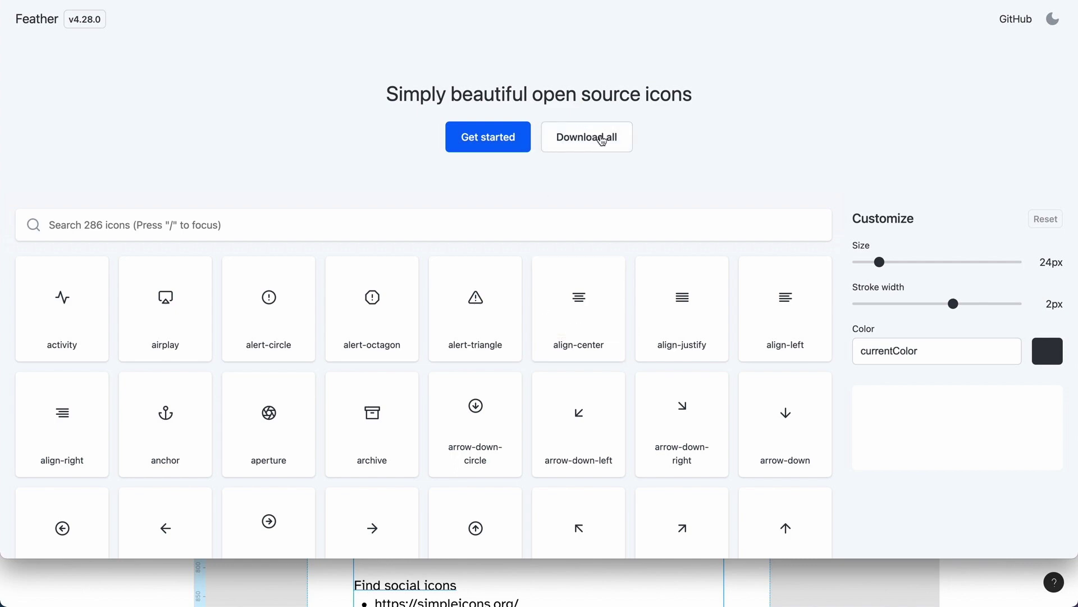
- Add a new page named Feathericons to the Figma file
{"action": "left_click", "coordinate": [243, 573]}
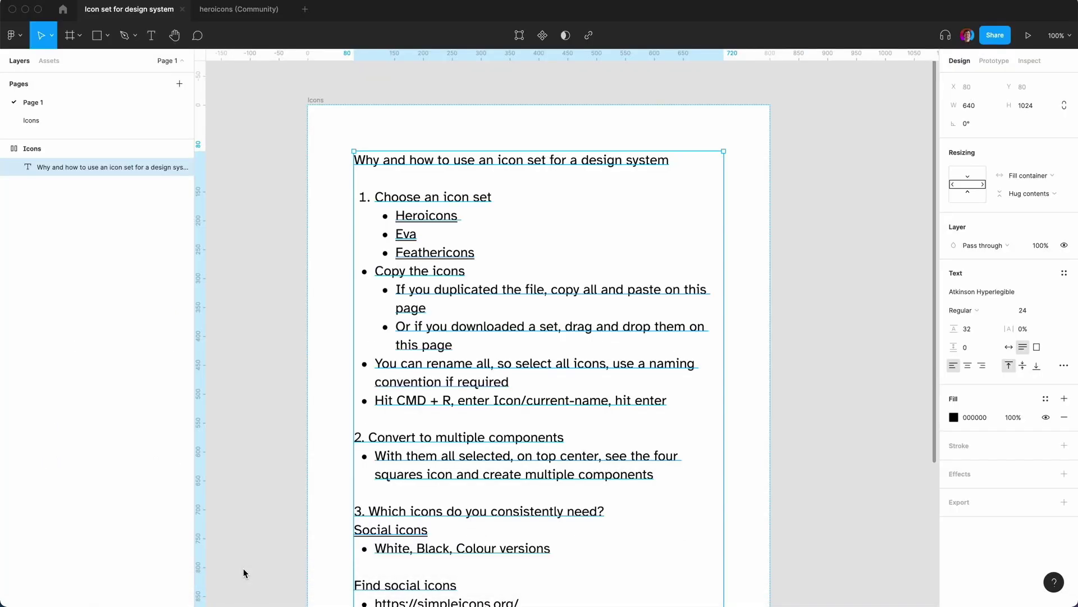
{"action": "left_click", "coordinate": [260, 468]}
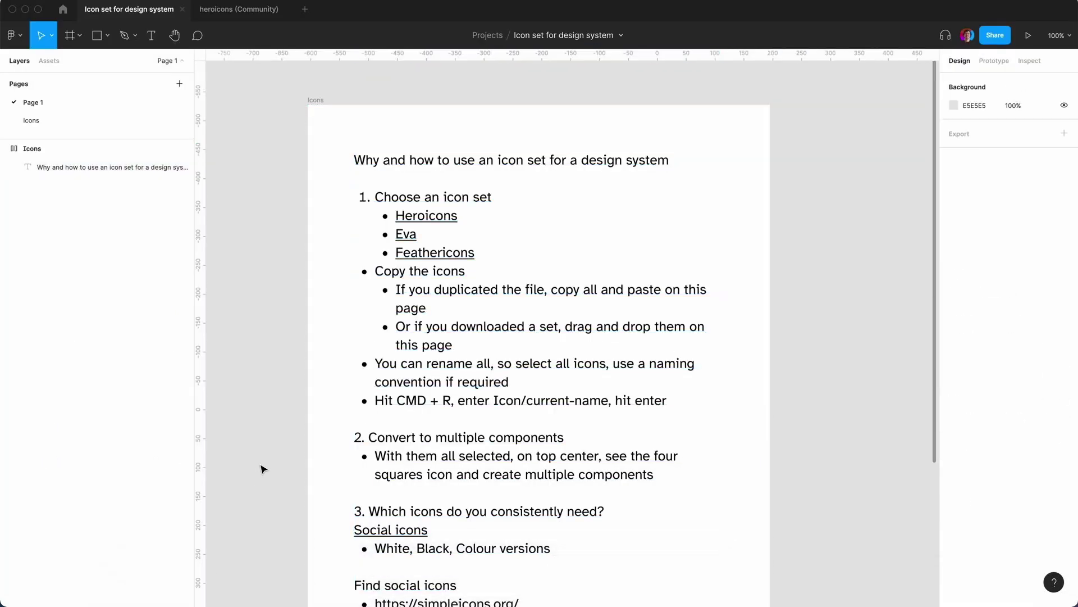
{"action": "left_click", "coordinate": [178, 83]}
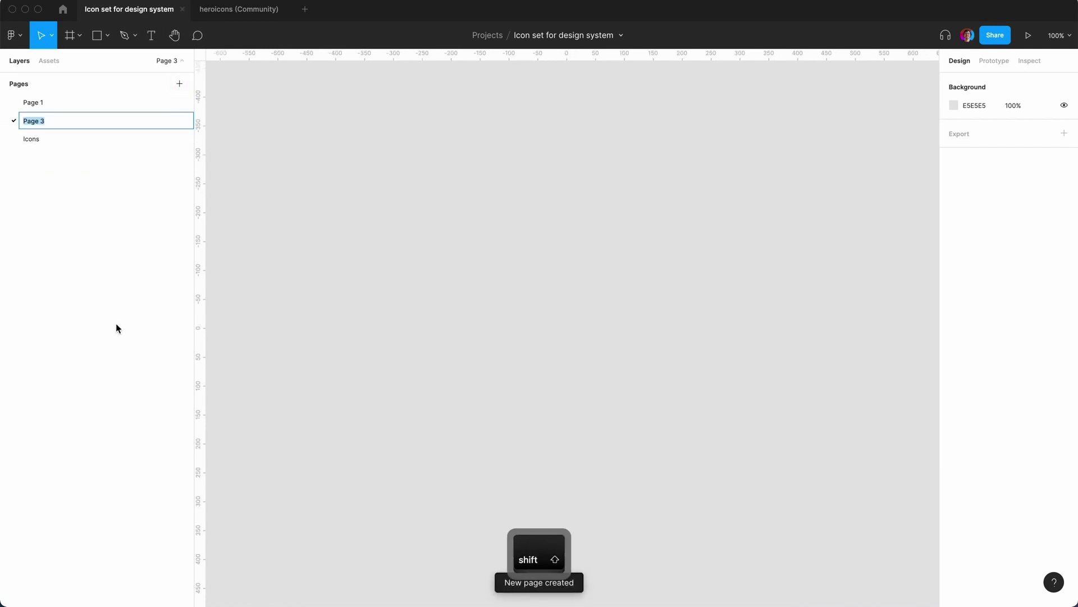
{"action": "type", "text": "Fe"}
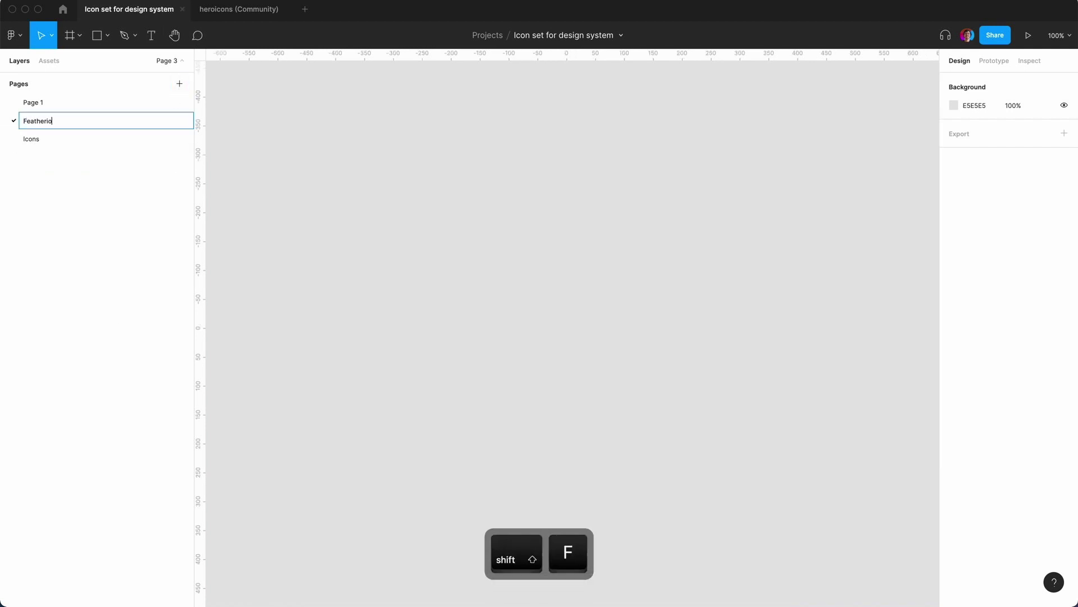
{"action": "type", "text": "athericons"}
{"action": "key", "text": "Return"}
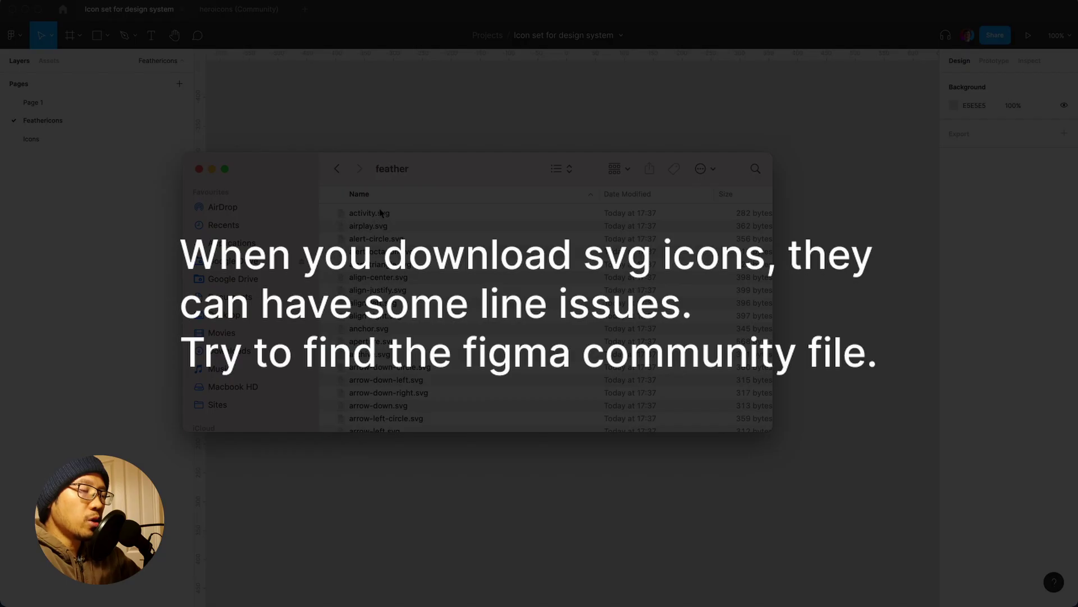
- Import all the downloaded Feather SVG icons onto the Feathericons page
{"action": "left_click", "coordinate": [384, 216]}
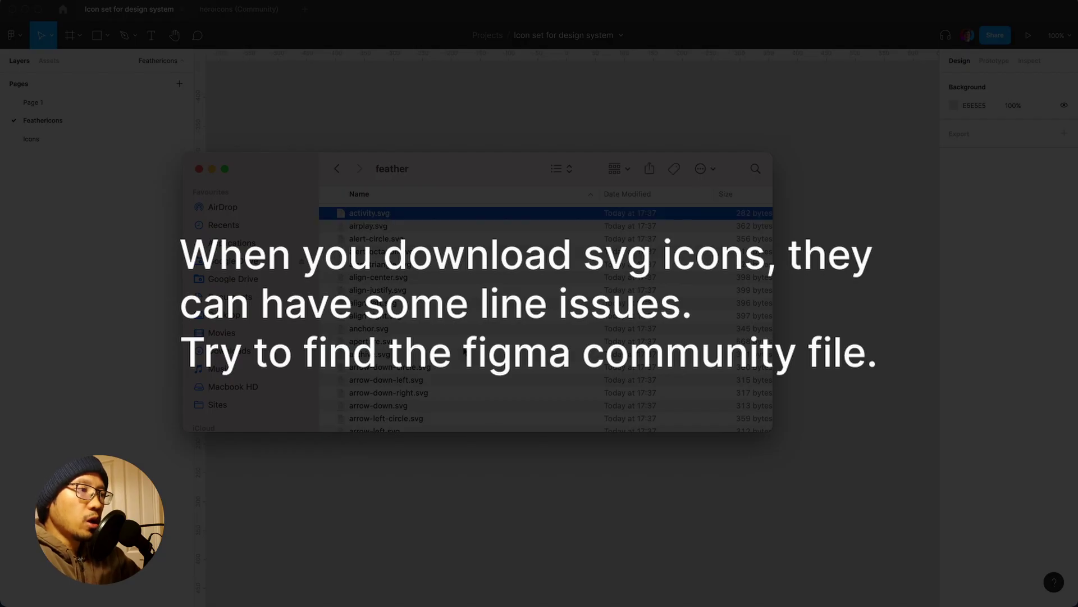
{"action": "key", "text": "super+a"}
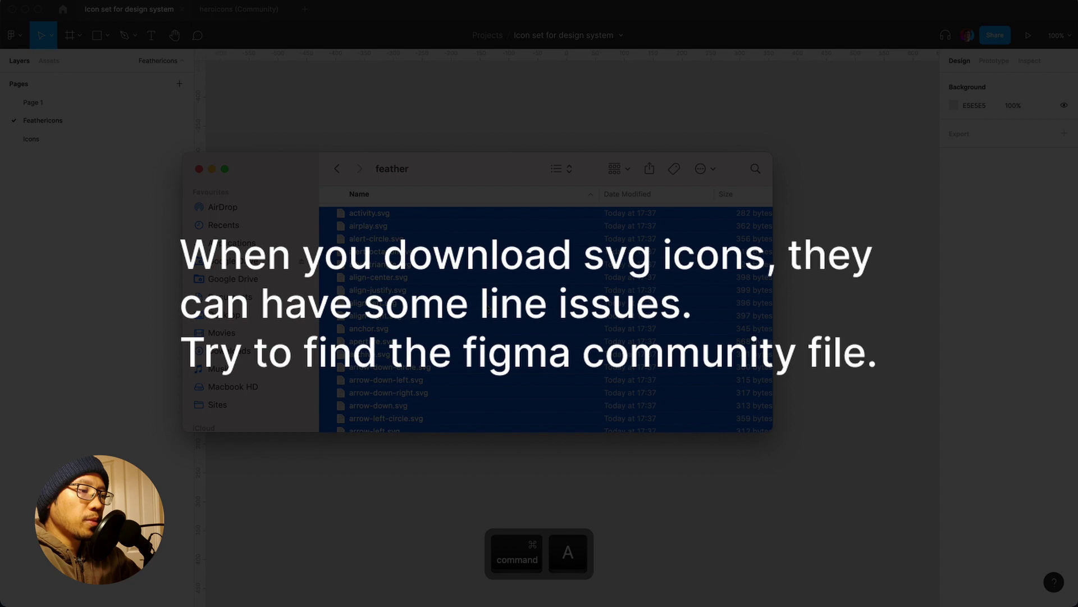
{"action": "left_click_drag", "start_coordinate": [376, 326], "coordinate": [871, 354]}
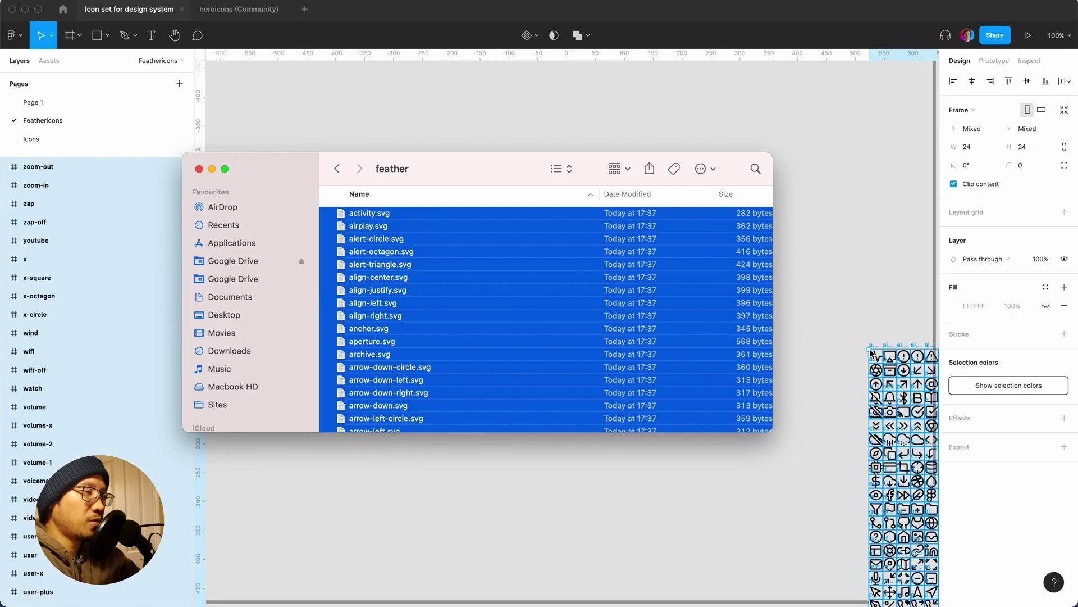
{"action": "key", "text": "super+Tab"}
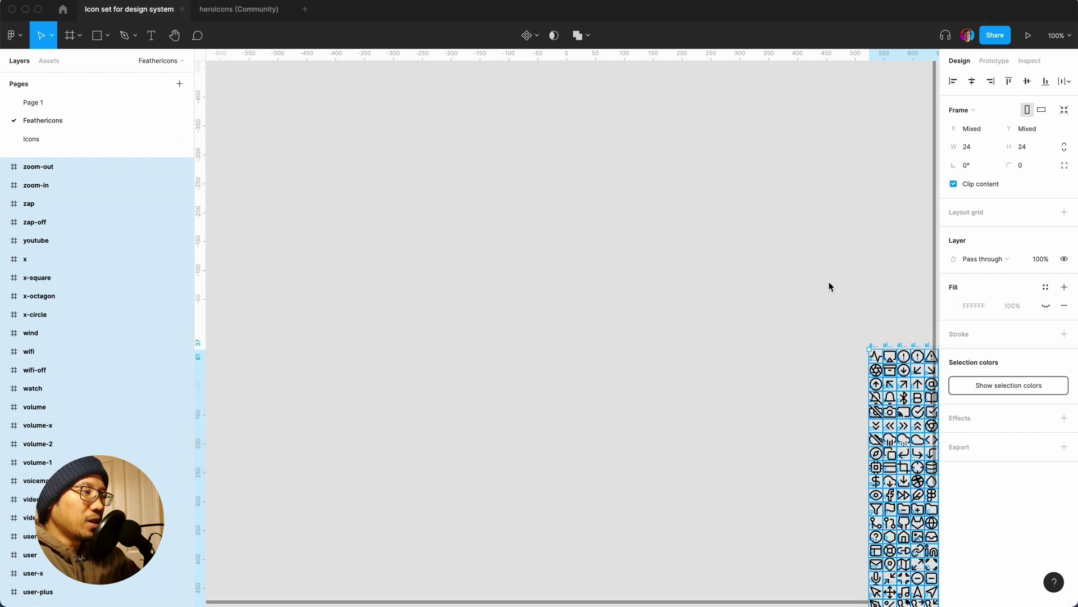
{"action": "scroll", "coordinate": [829, 287], "scroll_direction": "right", "scroll_amount": 10}
{"action": "scroll", "coordinate": [829, 286], "scroll_direction": "down", "scroll_amount": 6}
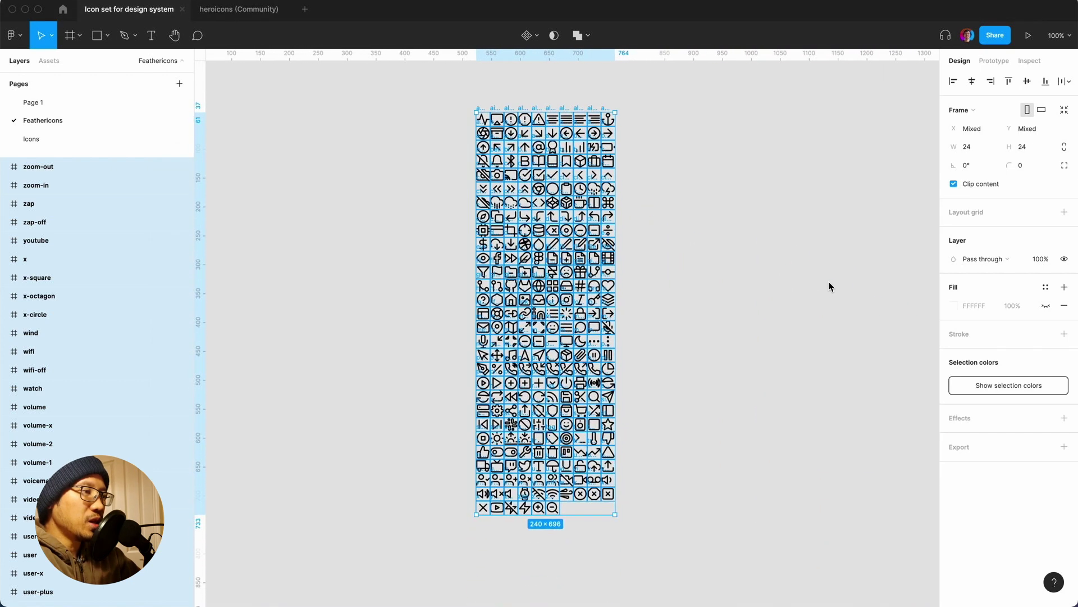
{"action": "scroll", "coordinate": [829, 286], "scroll_direction": "up", "scroll_amount": 2}
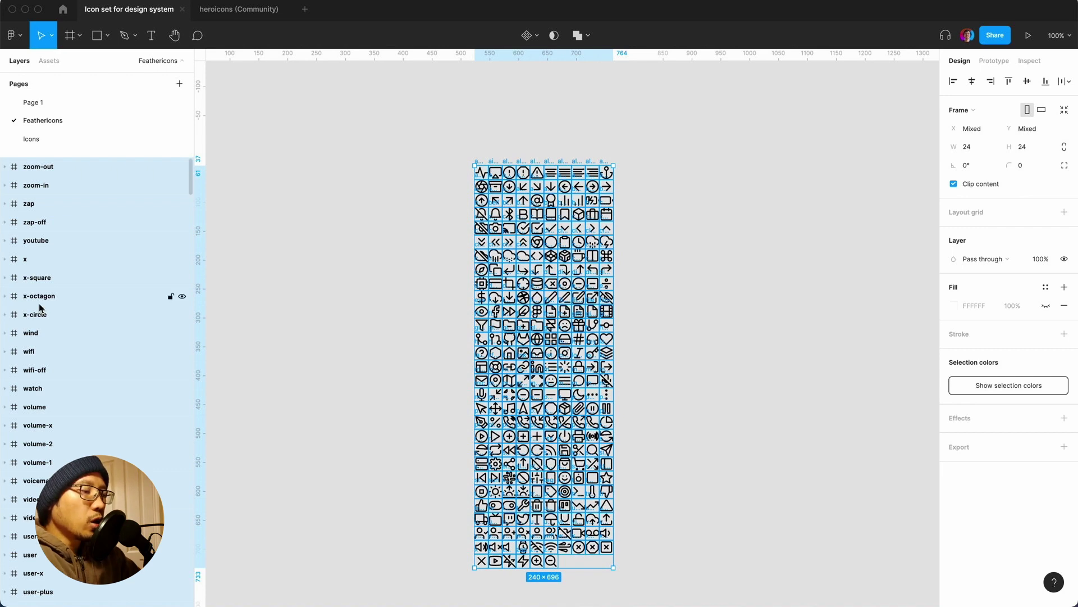
- Batch-rename all 286 Feather icon layers to Icon/Outline/ followed by their current name
{"action": "key", "text": "super+r"}
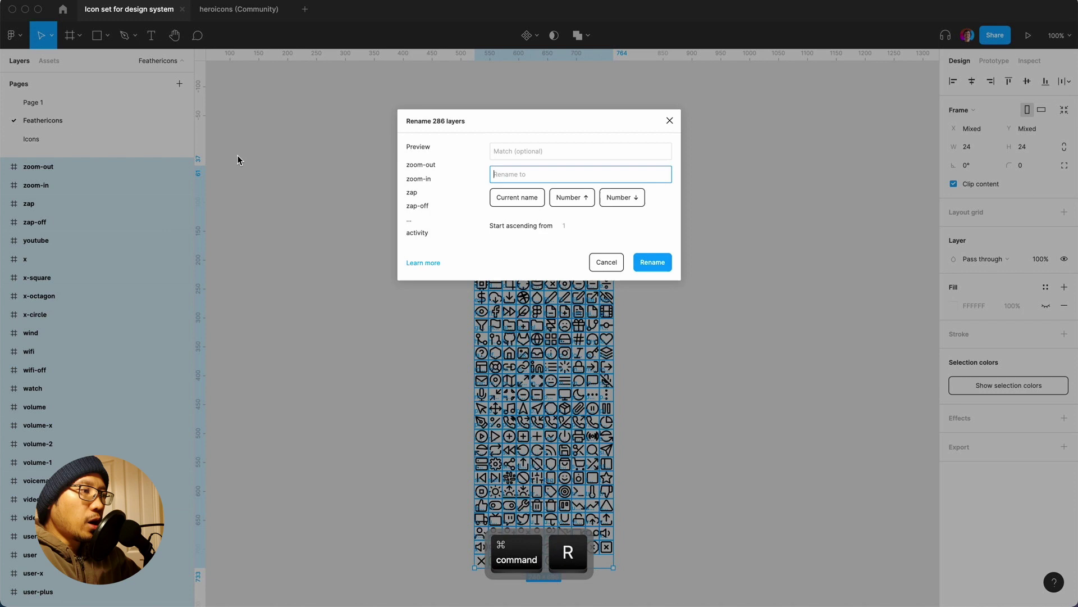
{"action": "type", "text": "Icon"}
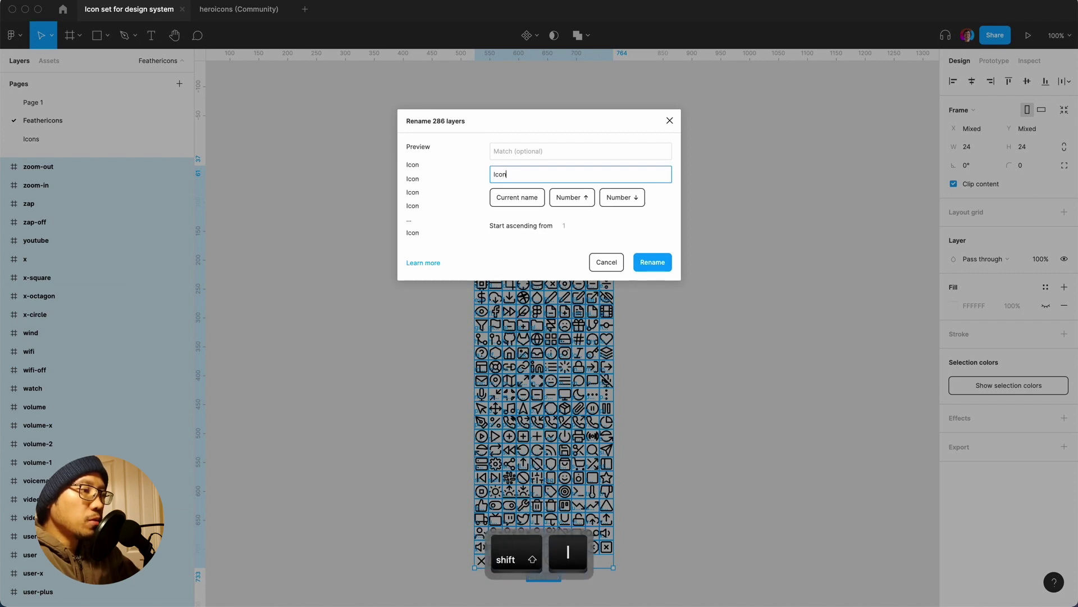
{"action": "type", "text": "/"}
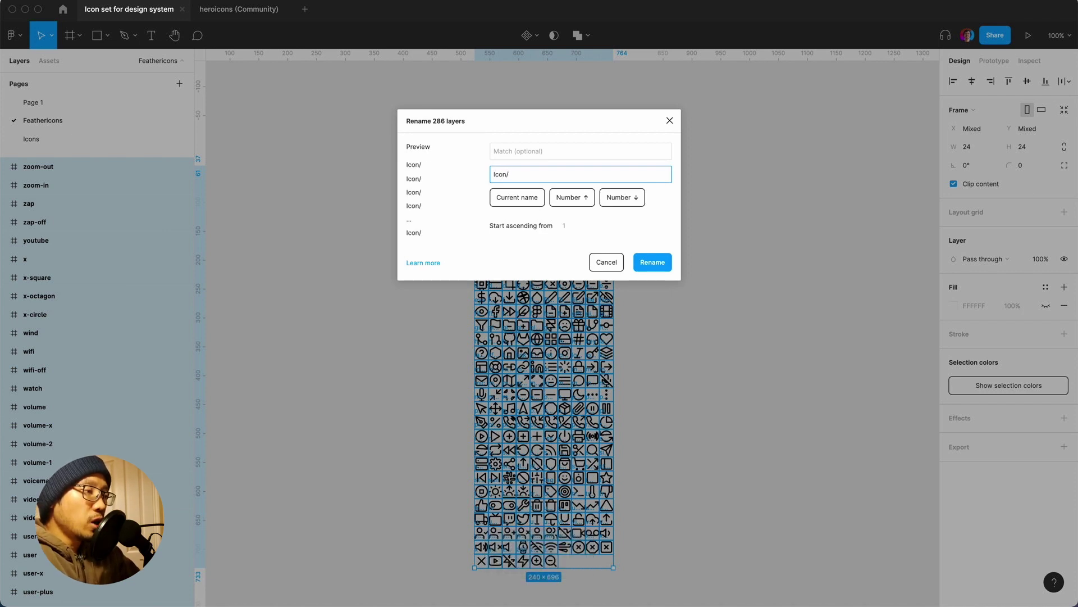
{"action": "type", "text": "O"}
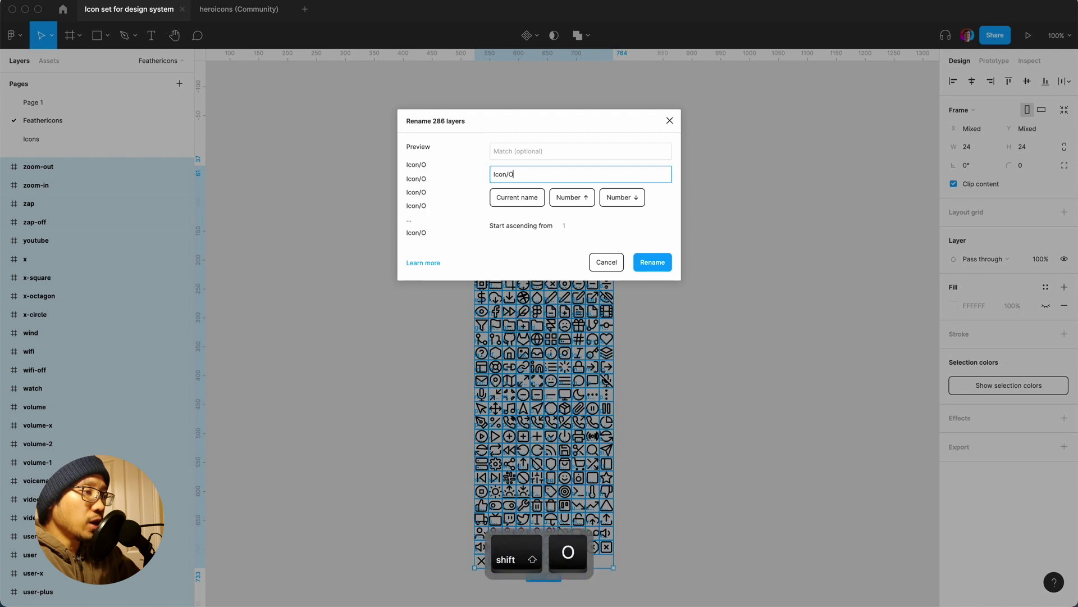
{"action": "type", "text": "utline/"}
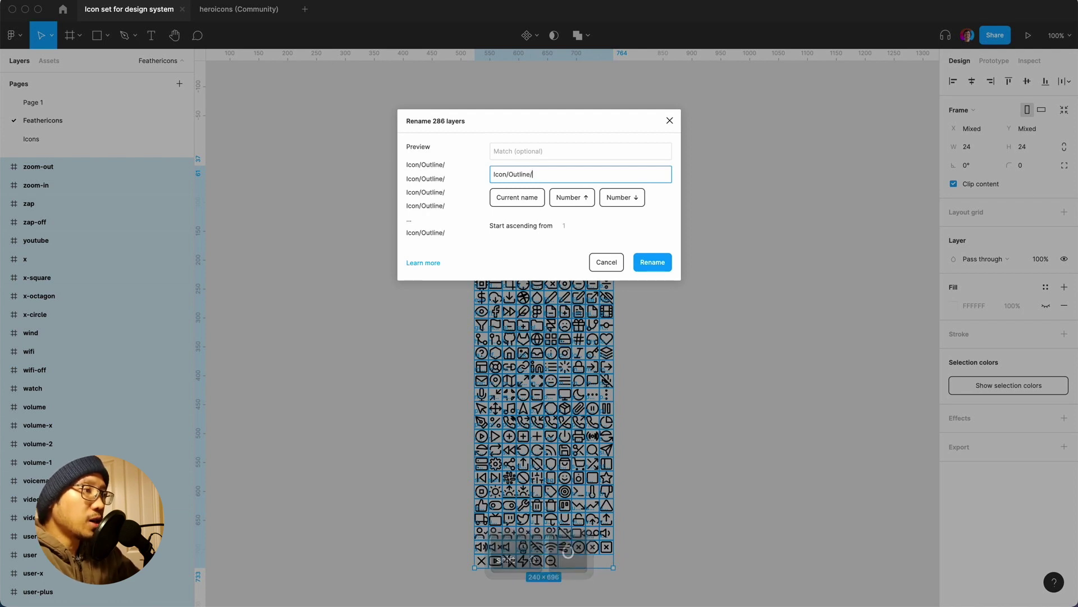
{"action": "left_click", "coordinate": [517, 199]}
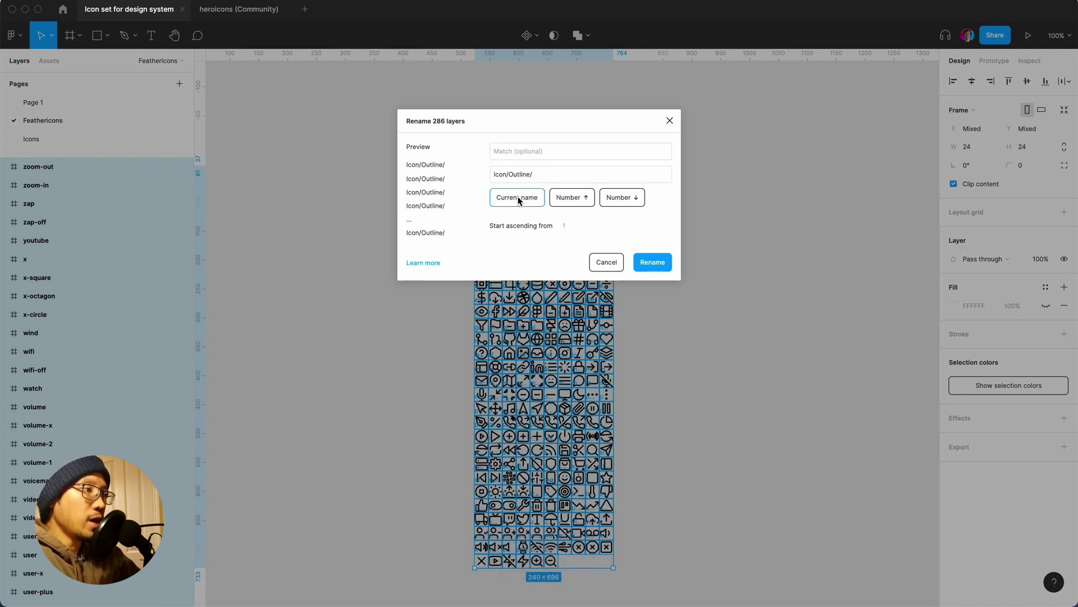
{"action": "left_click", "coordinate": [654, 264]}
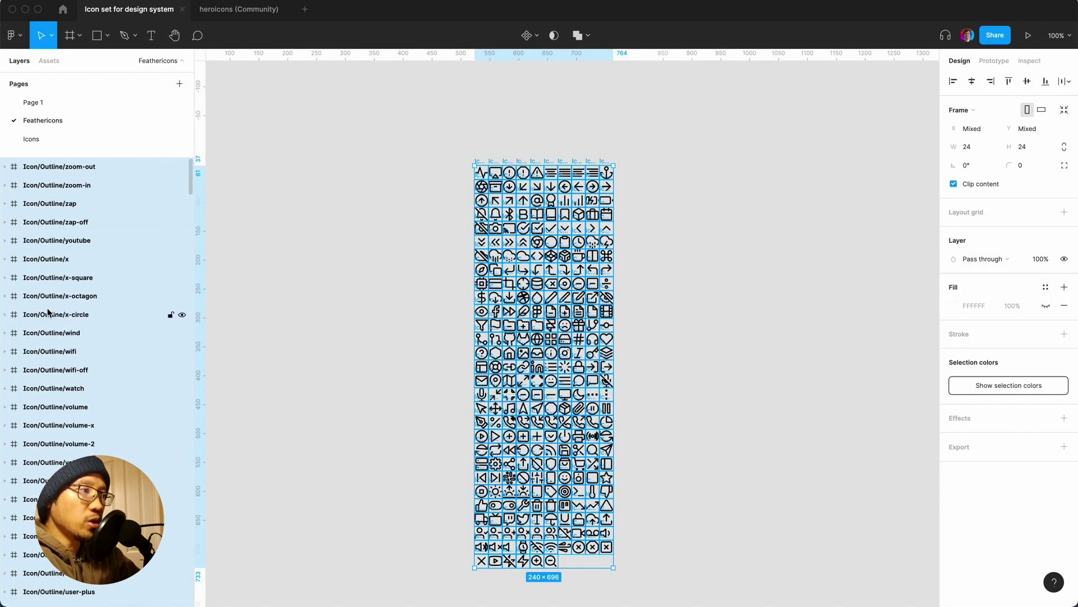
- Create multiple components from the Feather icons and check Icon/Outline/zoom-out in the components list
{"action": "left_click", "coordinate": [537, 37]}
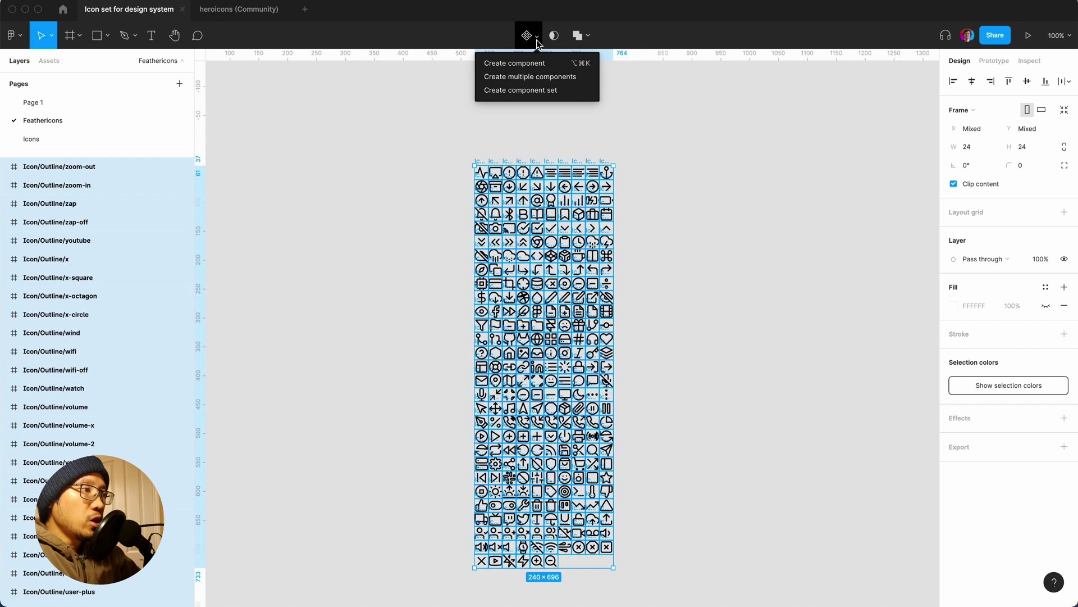
{"action": "left_click", "coordinate": [520, 77]}
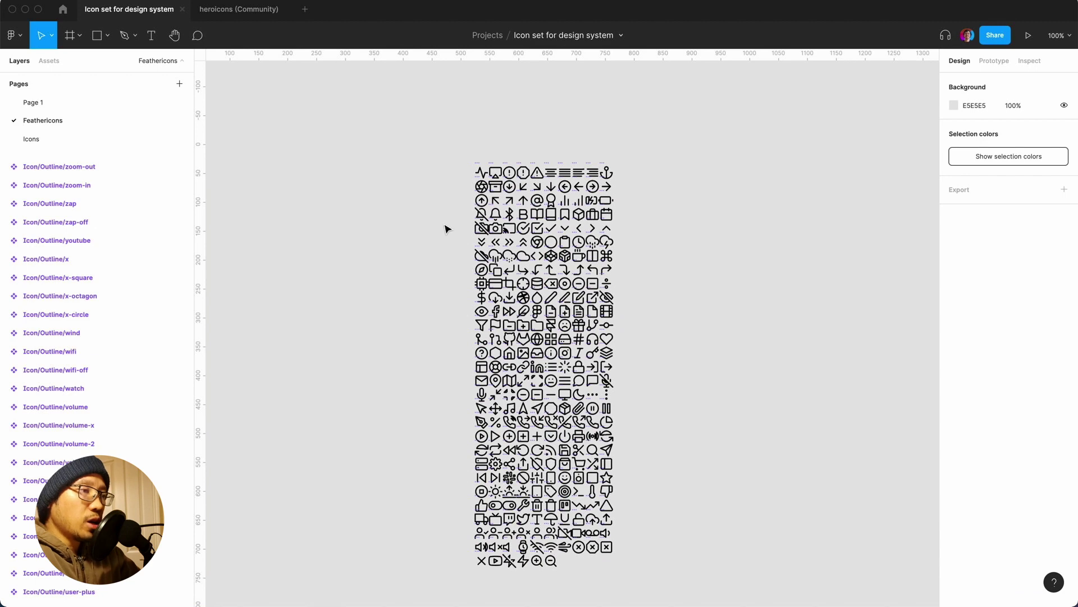
{"action": "scroll", "coordinate": [447, 228], "scroll_direction": "up", "scroll_amount": 3}
{"action": "key", "text": "shift+i"}
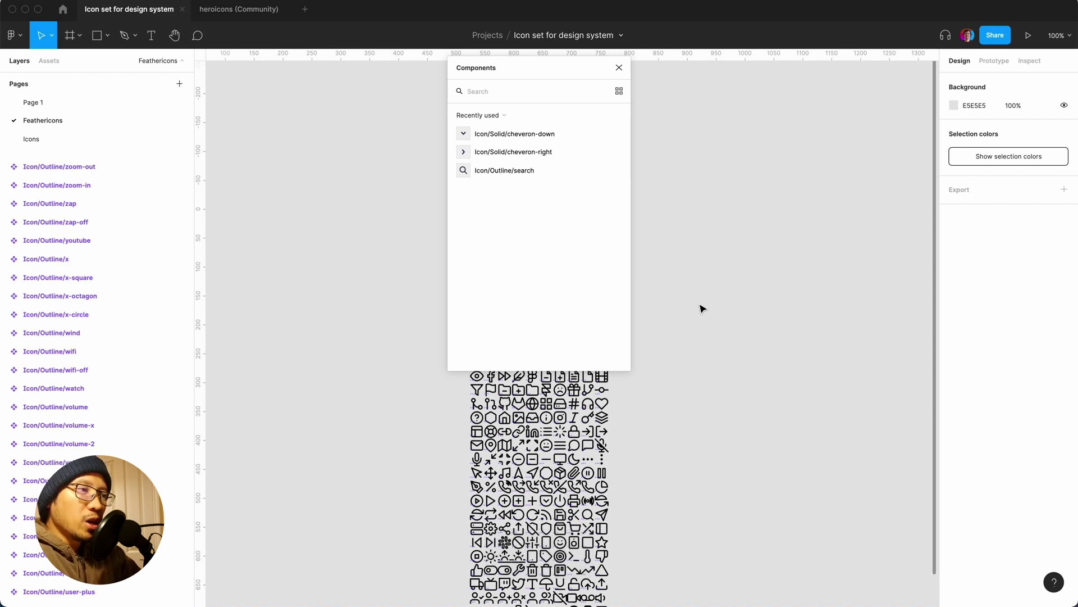
{"action": "left_click", "coordinate": [63, 167]}
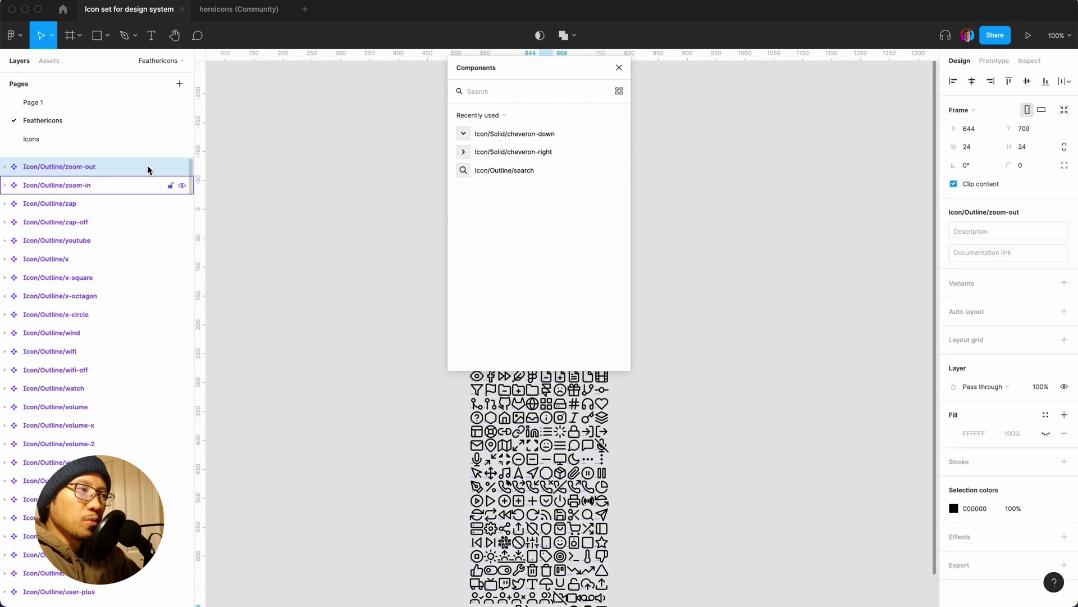
{"action": "left_click", "coordinate": [622, 69]}
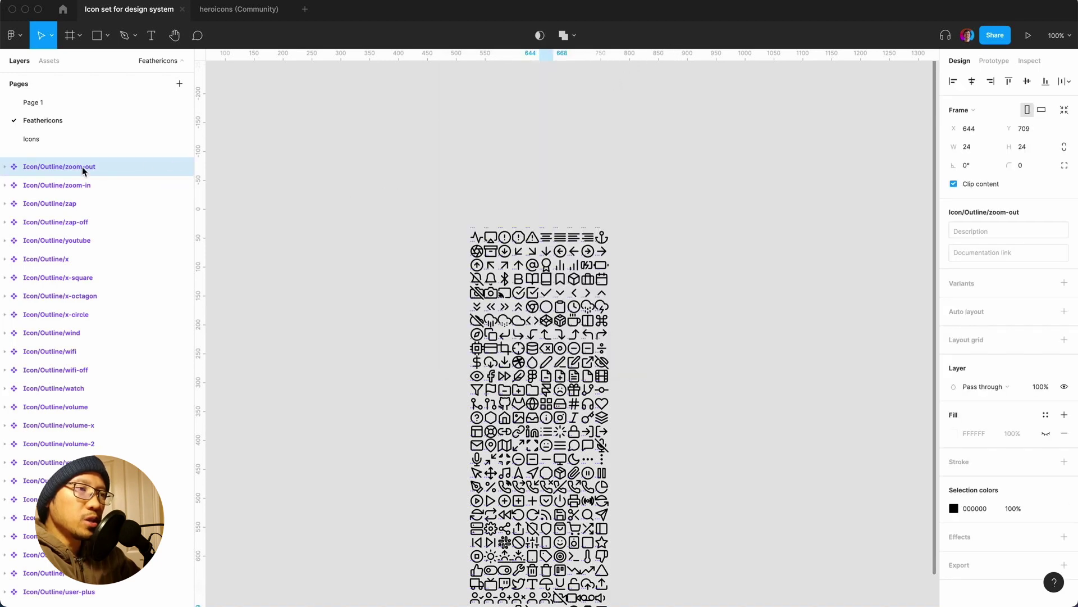
- Batch-rename all 286 icon components to carry an Eva/ prefix before their current names
{"action": "key", "text": "super+a"}
{"action": "key", "text": "super+r"}
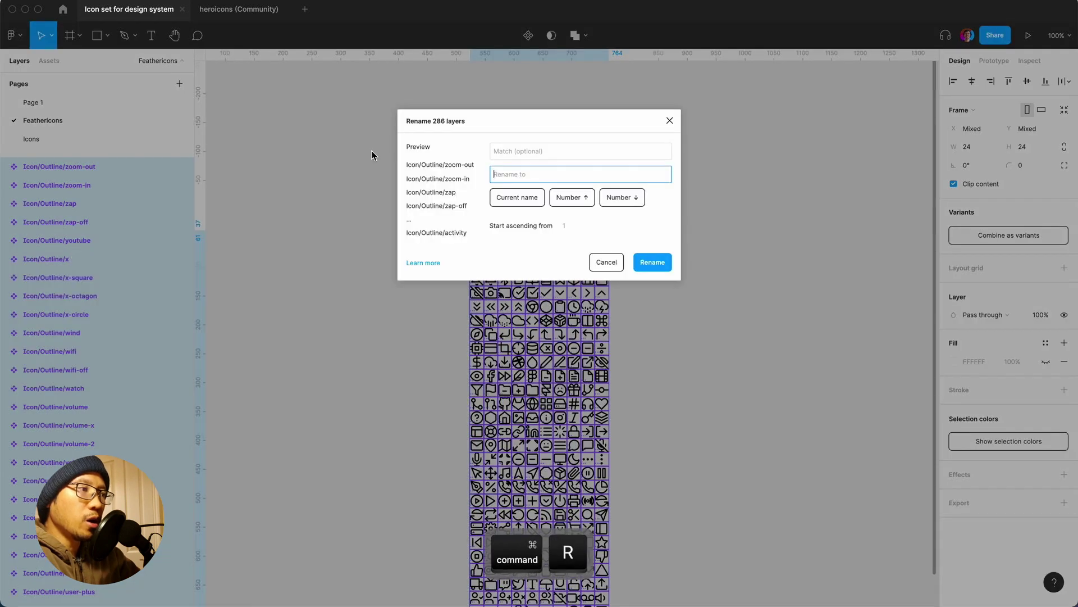
{"action": "type", "text": "Eva/"}
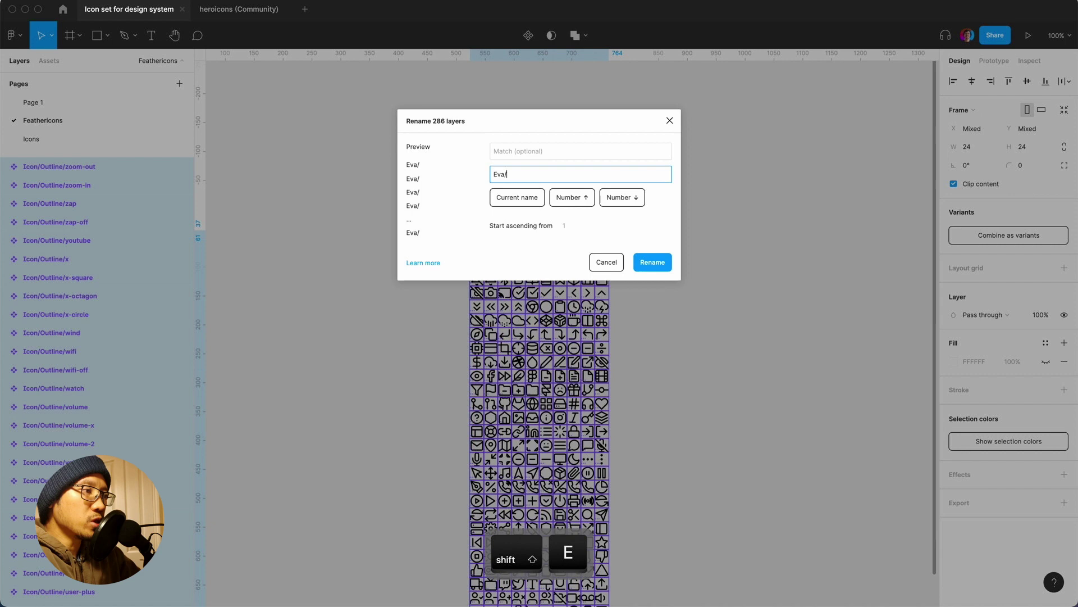
{"action": "left_click", "coordinate": [517, 202]}
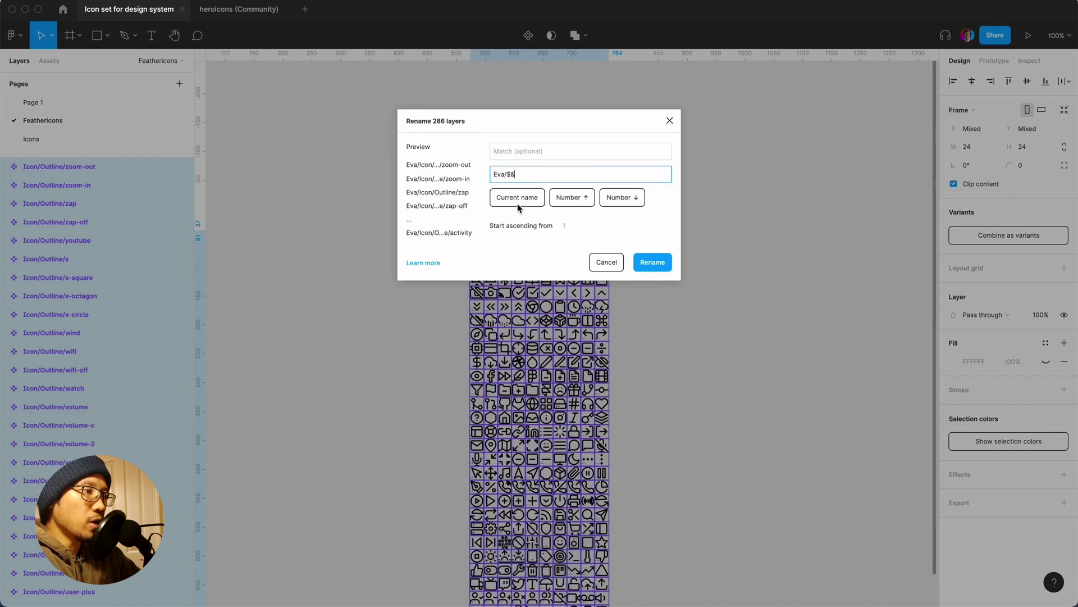
{"action": "left_click", "coordinate": [653, 262]}
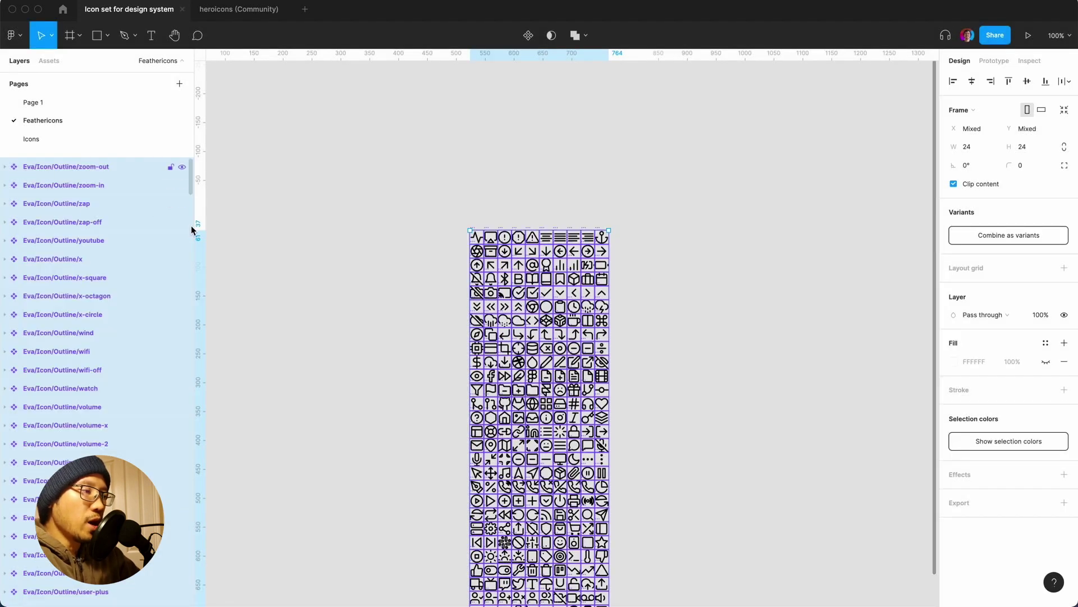
{"action": "left_click", "coordinate": [651, 305]}
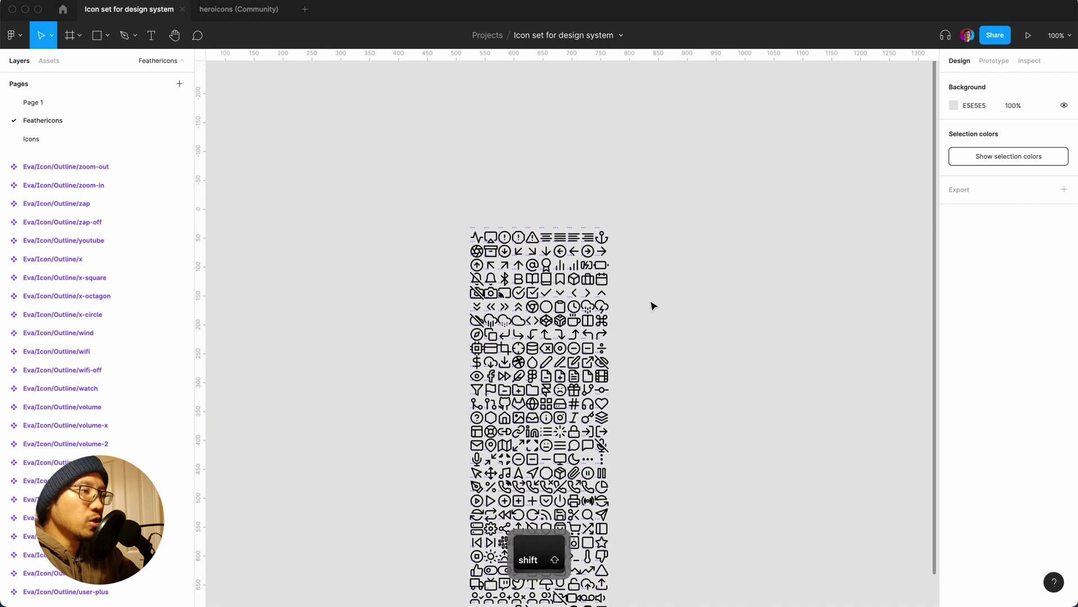
{"action": "key", "text": "shift+i"}
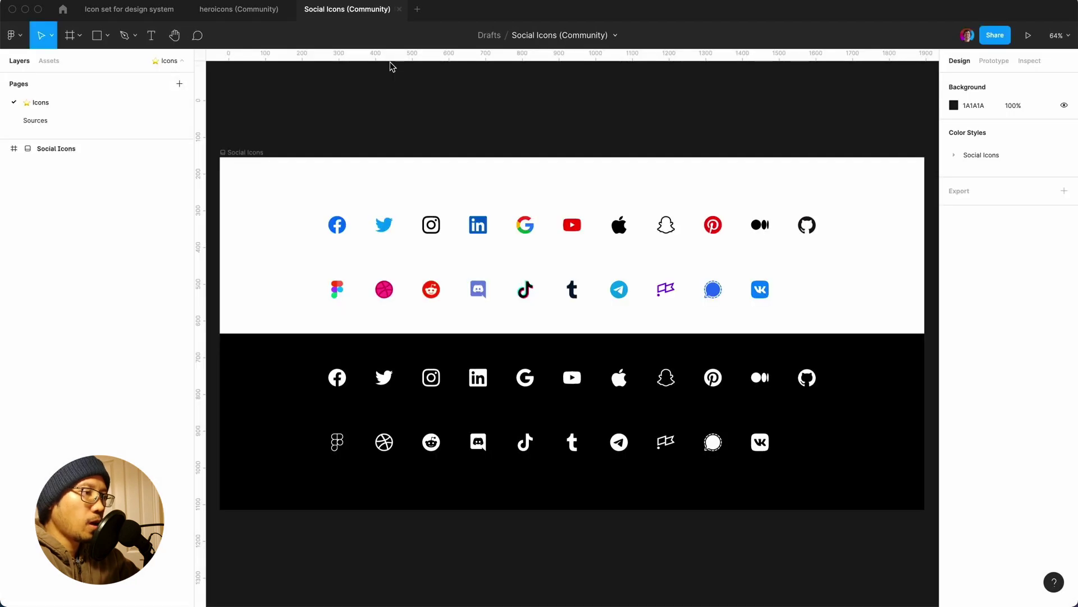
- Copy the 1920×960 Social Icons frame from the community file's Icons page
{"action": "key", "text": "minus"}
{"action": "key", "text": "minus"}
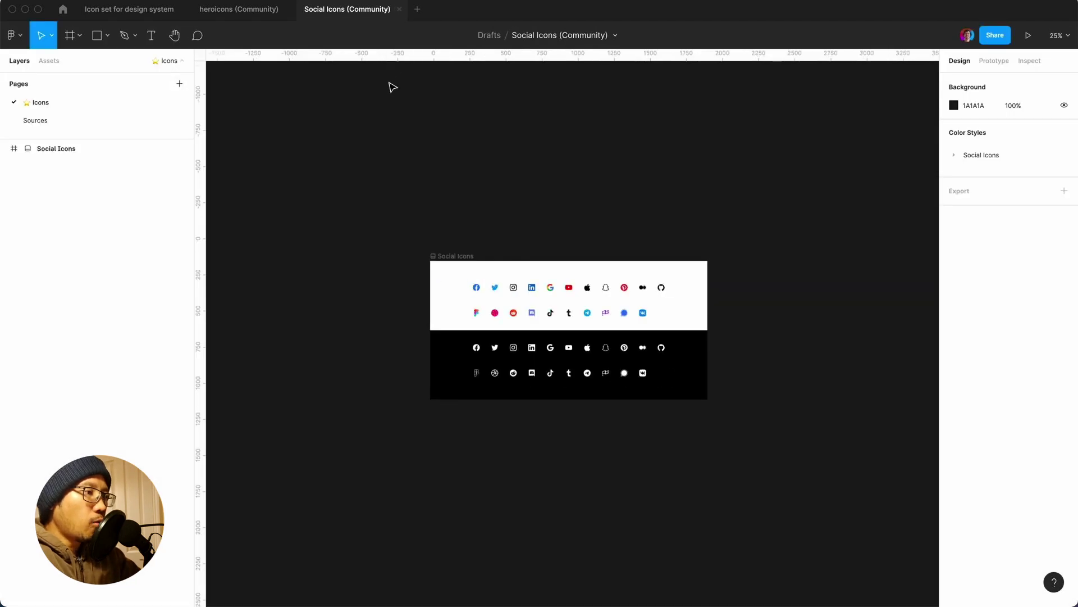
{"action": "left_click", "coordinate": [456, 257]}
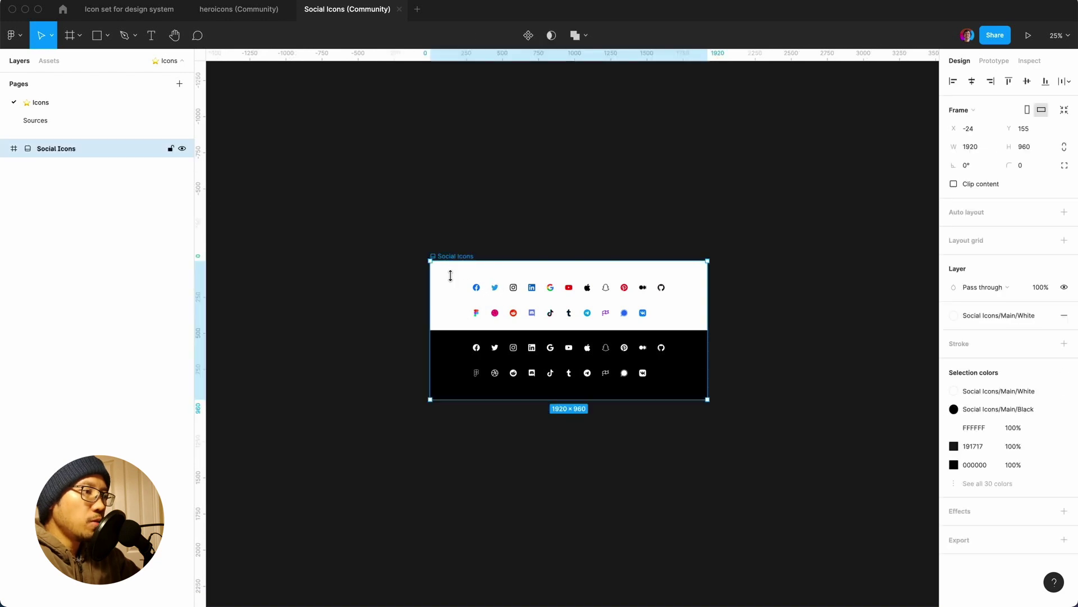
{"action": "left_click", "coordinate": [66, 125]}
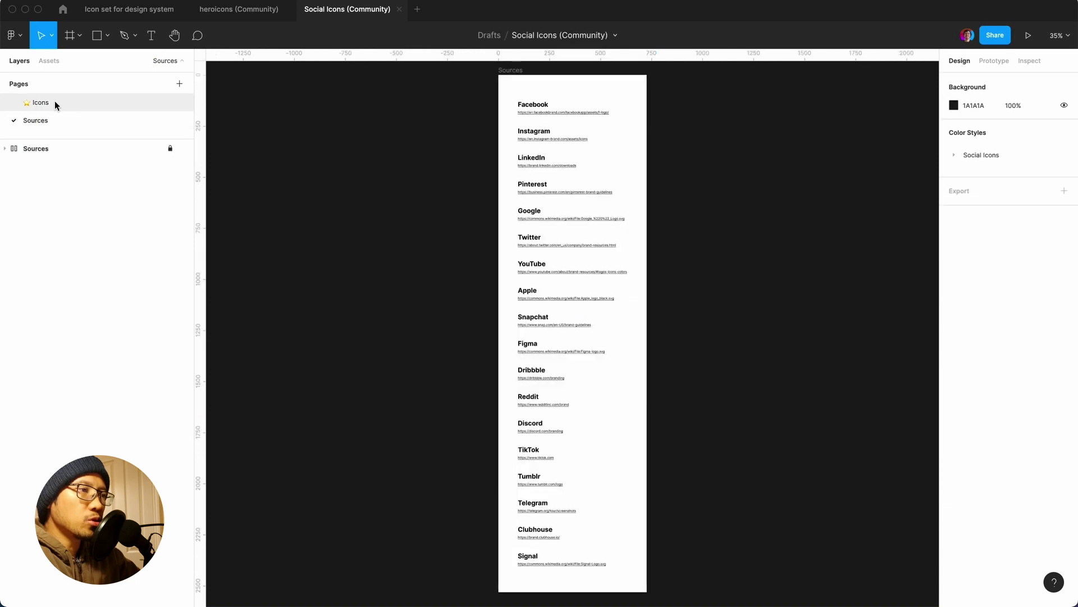
{"action": "left_click", "coordinate": [55, 101]}
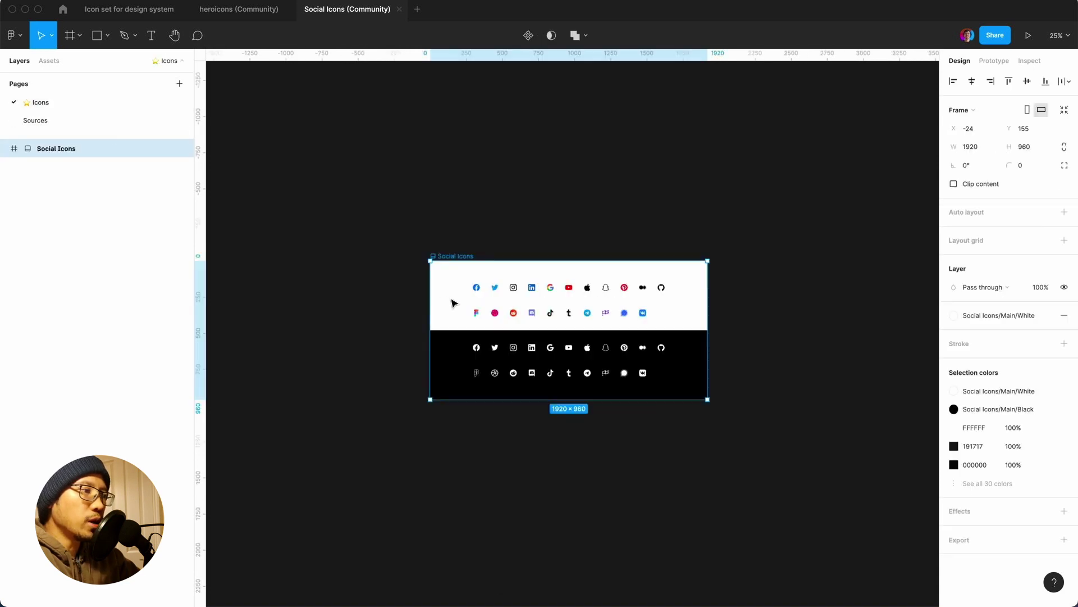
{"action": "key", "text": "super+c"}
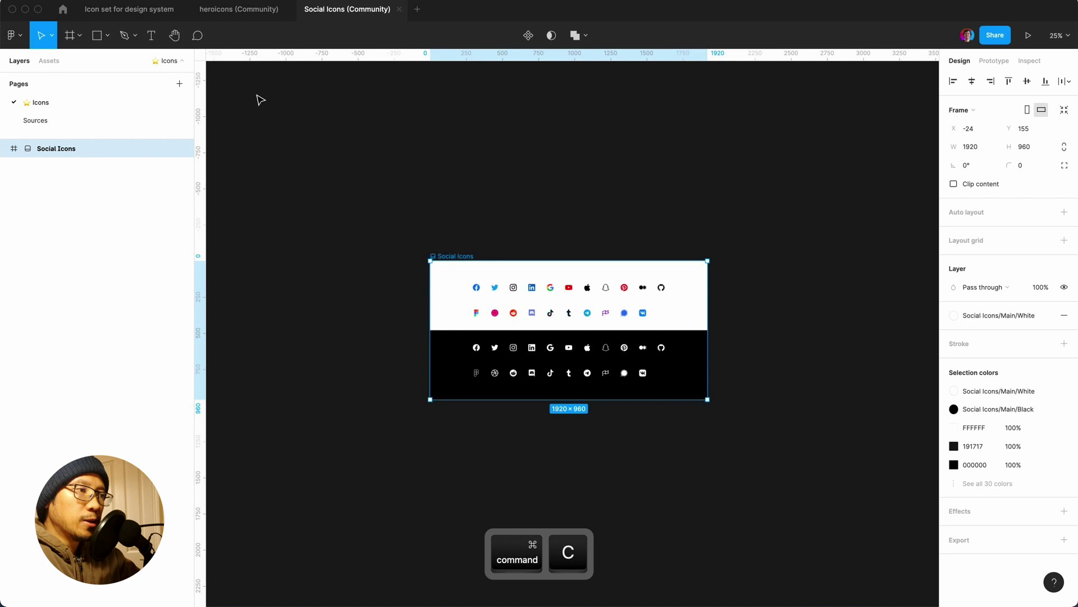
- In the icon set file, add a new page named 'Social'
{"action": "left_click", "coordinate": [143, 10]}
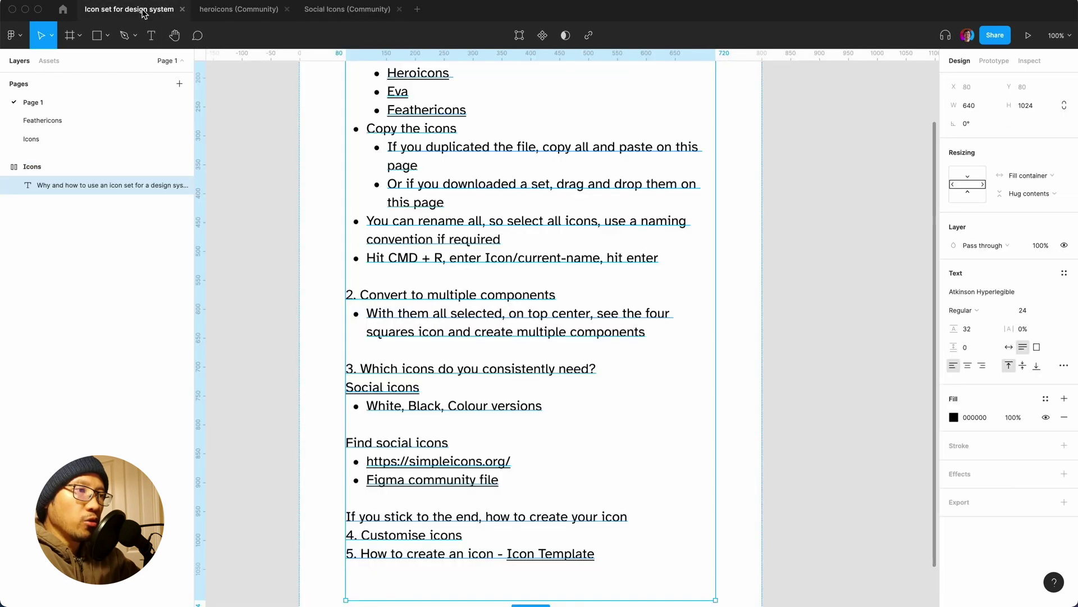
{"action": "left_click", "coordinate": [179, 83]}
{"action": "type", "text": "S"}
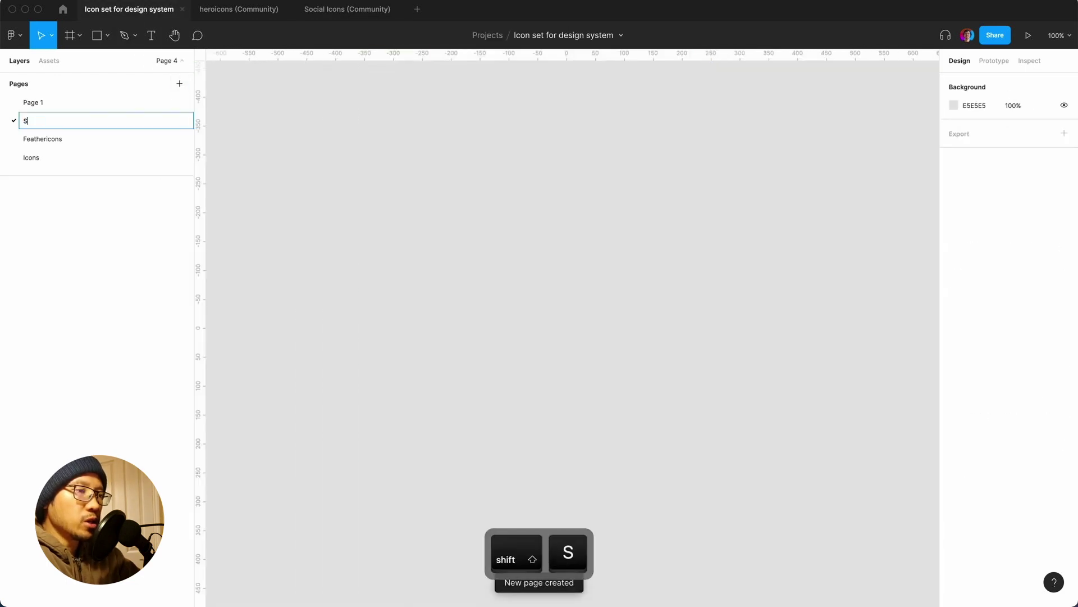
{"action": "type", "text": "ocial"}
{"action": "key", "text": "Return"}
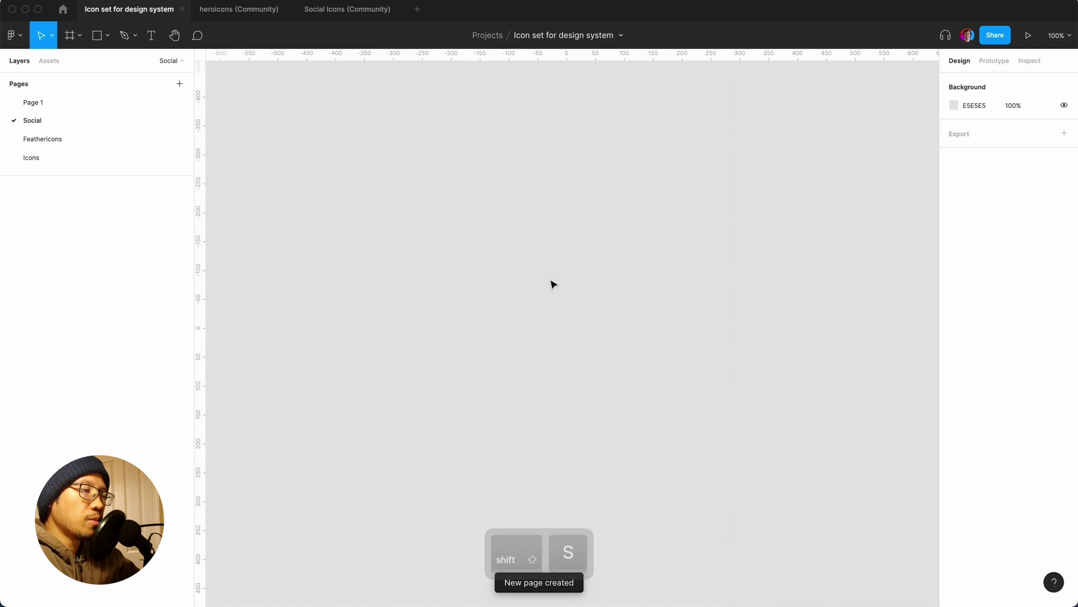
- Paste the Social Icons frame onto the page and select its icon layers, including VK - Original
{"action": "key", "text": "super+v"}
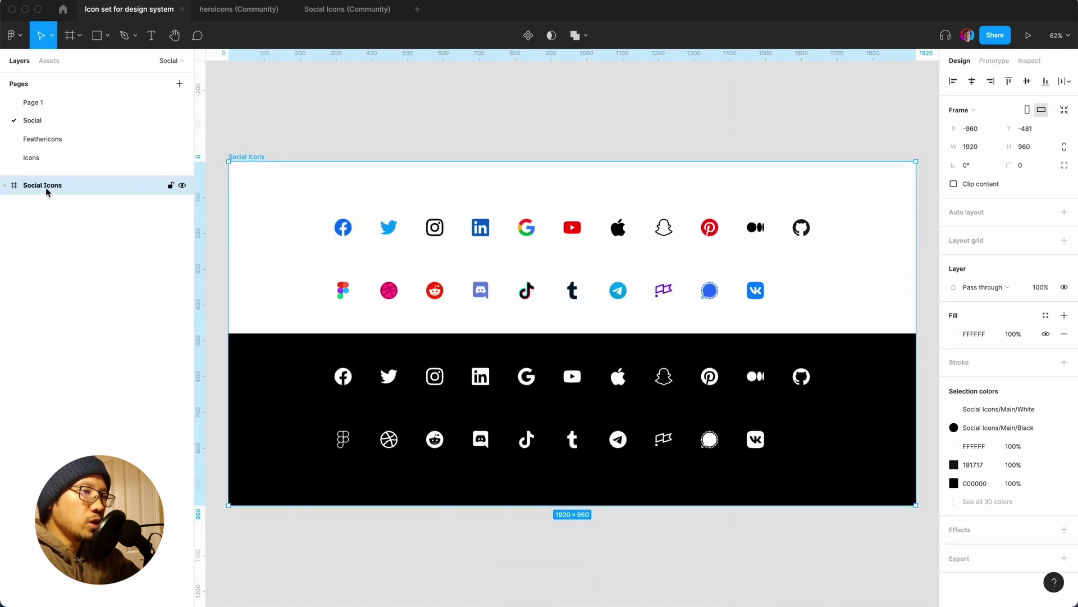
{"action": "key", "text": "Return"}
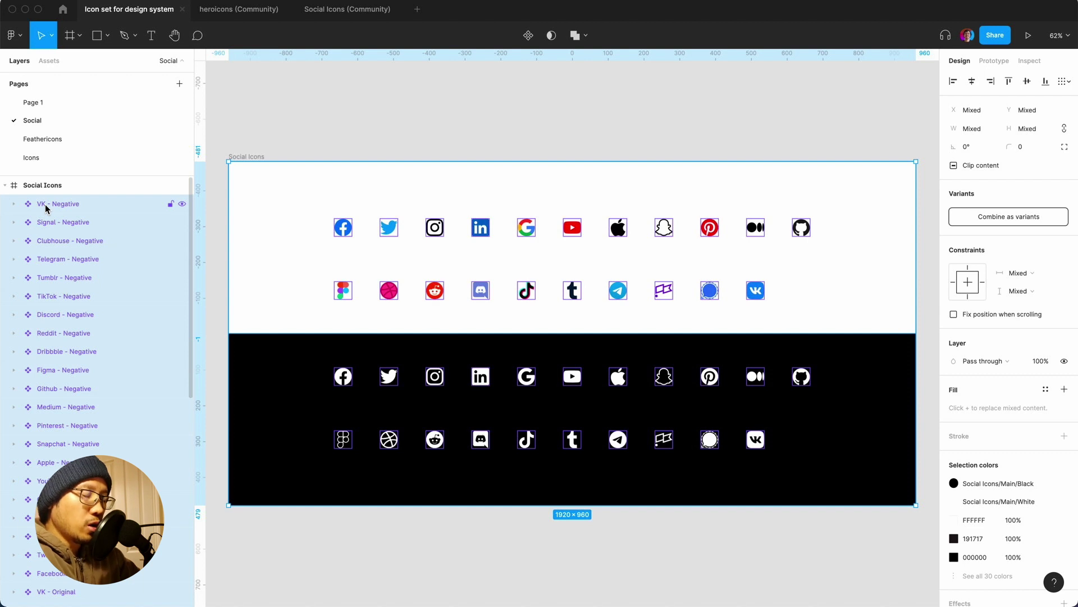
{"action": "scroll", "coordinate": [464, 146], "scroll_direction": "down", "scroll_amount": 1}
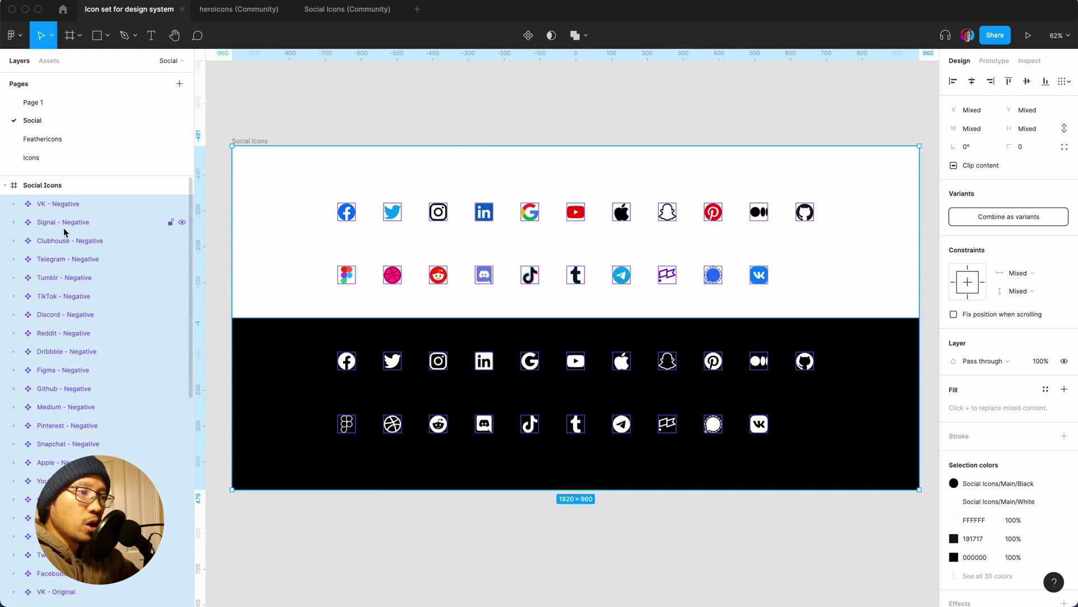
{"action": "scroll", "coordinate": [65, 232], "scroll_direction": "down", "scroll_amount": 10}
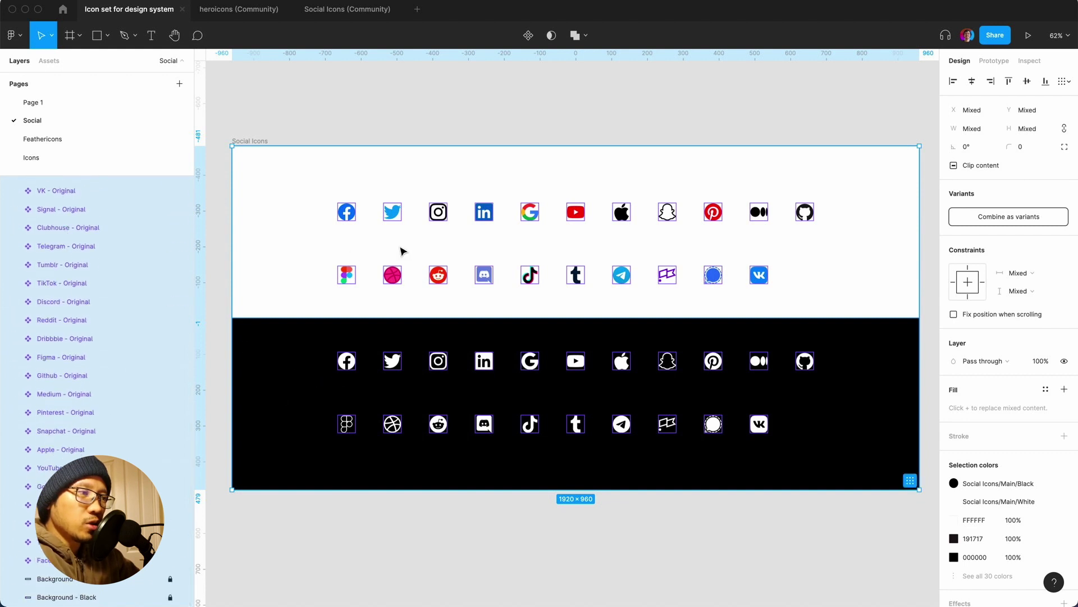
{"action": "scroll", "coordinate": [101, 324], "scroll_direction": "up", "scroll_amount": 5}
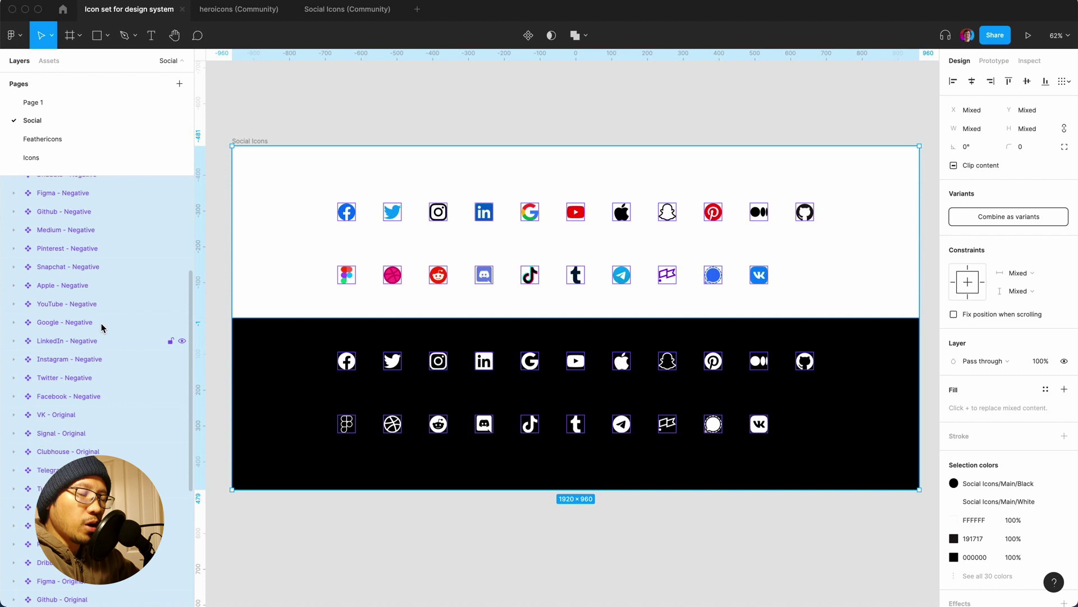
{"action": "scroll", "coordinate": [102, 324], "scroll_direction": "down", "scroll_amount": 1}
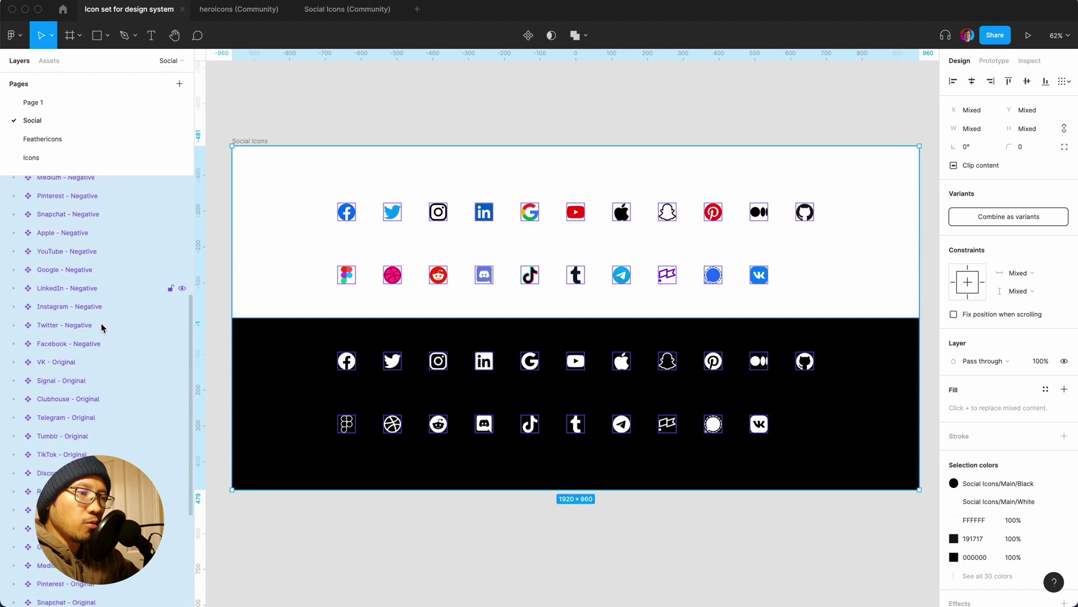
{"action": "left_click", "coordinate": [65, 355]}
{"action": "scroll", "coordinate": [107, 393], "scroll_direction": "down", "scroll_amount": 3}
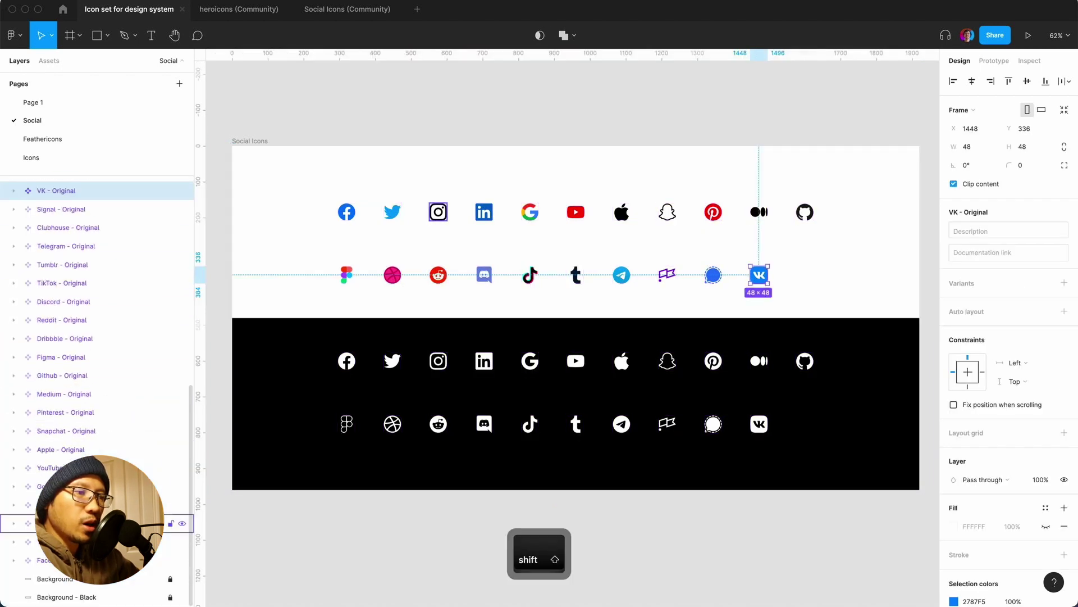
- Batch-rename the 21 '- Original' icon layers so they end in '- Color'
{"action": "left_click", "coordinate": [101, 560], "text": "shift"}
{"action": "key", "text": "super+r"}
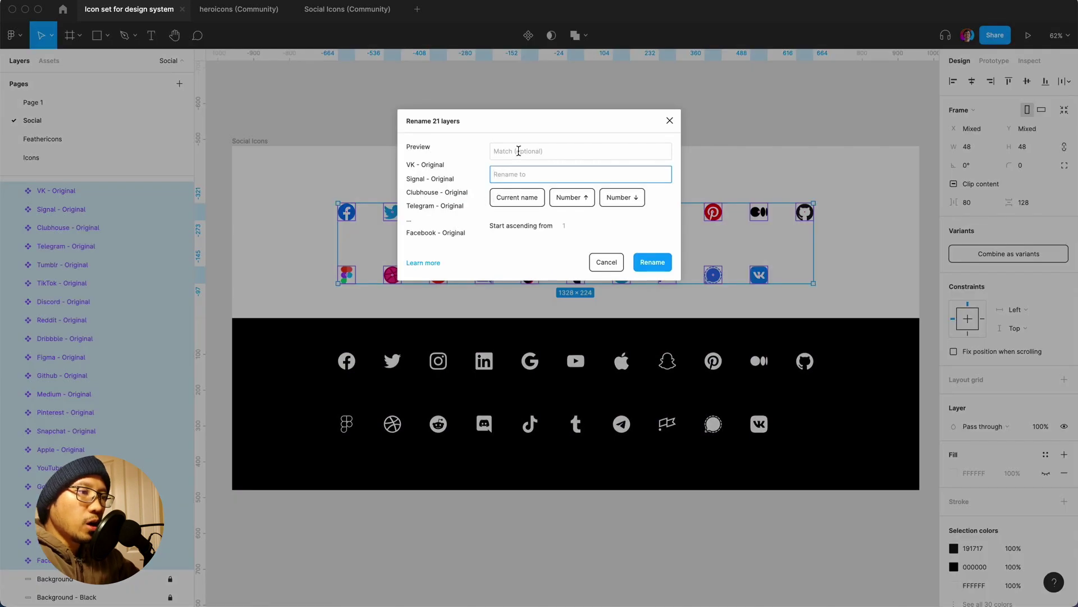
{"action": "left_click", "coordinate": [518, 150]}
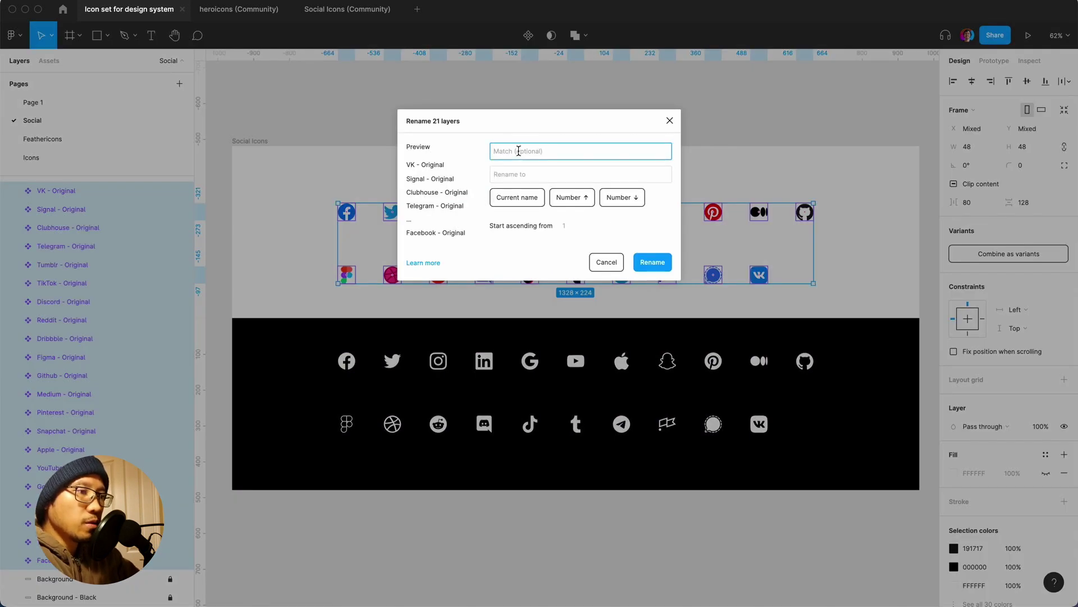
{"action": "type", "text": "- "}
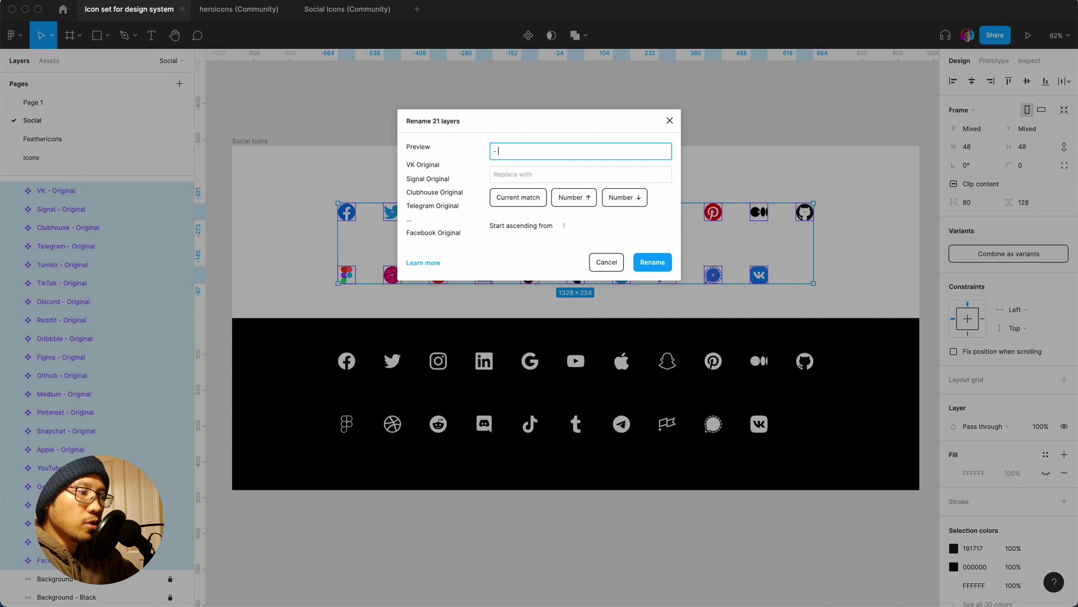
{"action": "type", "text": "Original"}
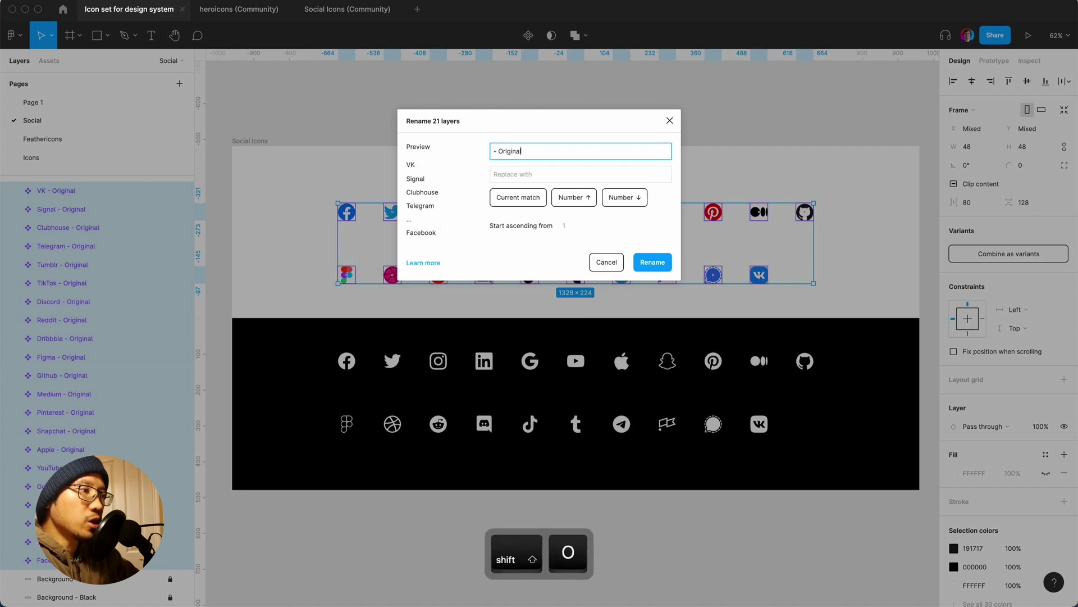
{"action": "key", "text": "Tab"}
{"action": "type", "text": "- COlo"}
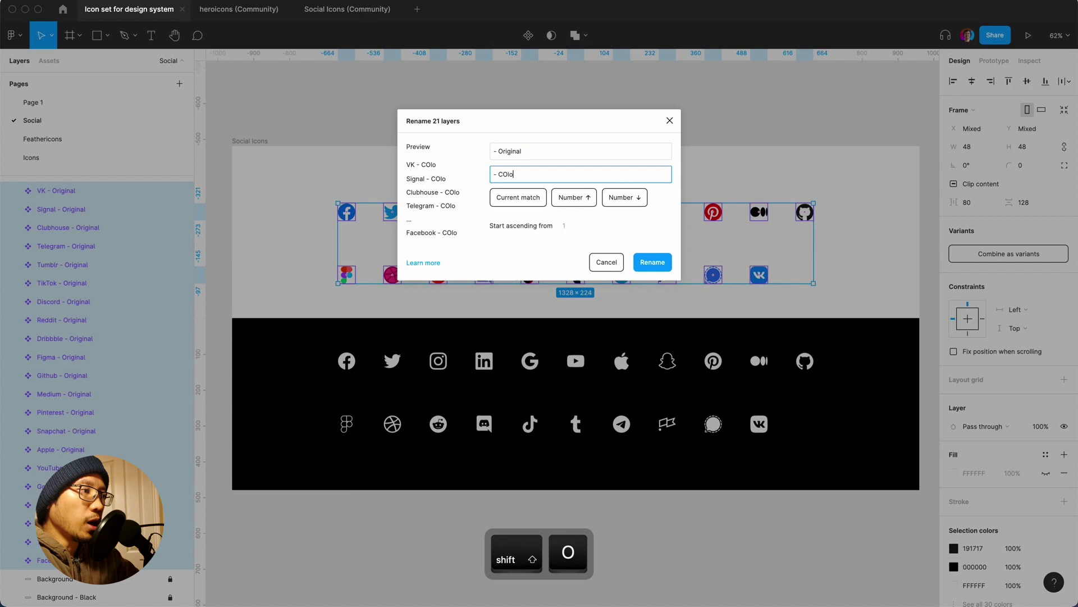
{"action": "key", "text": "BackSpace"}
{"action": "key", "text": "BackSpace"}
{"action": "key", "text": "BackSpace"}
{"action": "type", "text": "olor"}
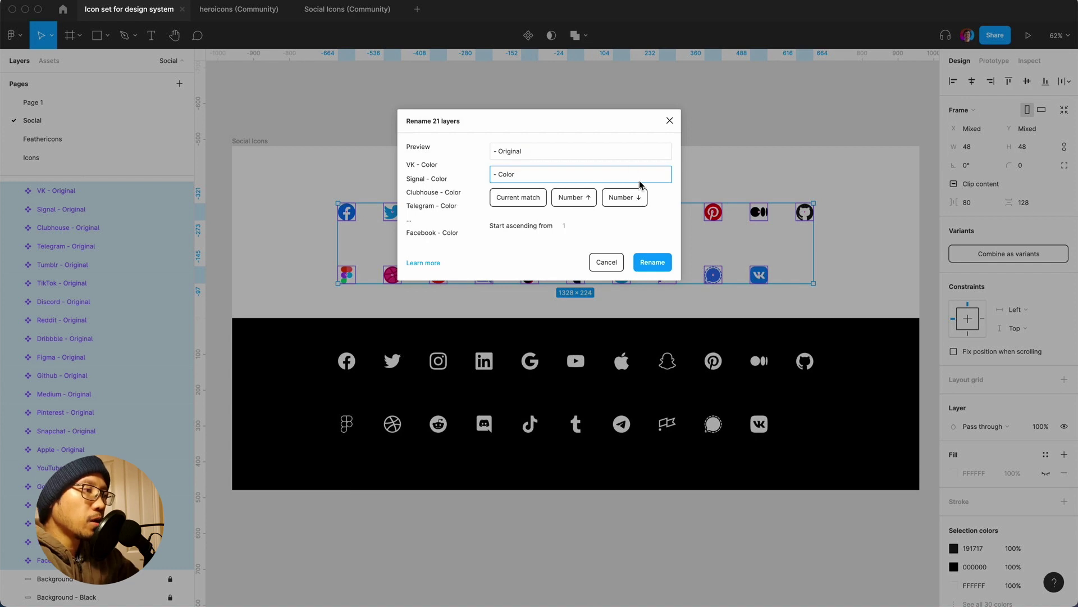
{"action": "left_click", "coordinate": [660, 268]}
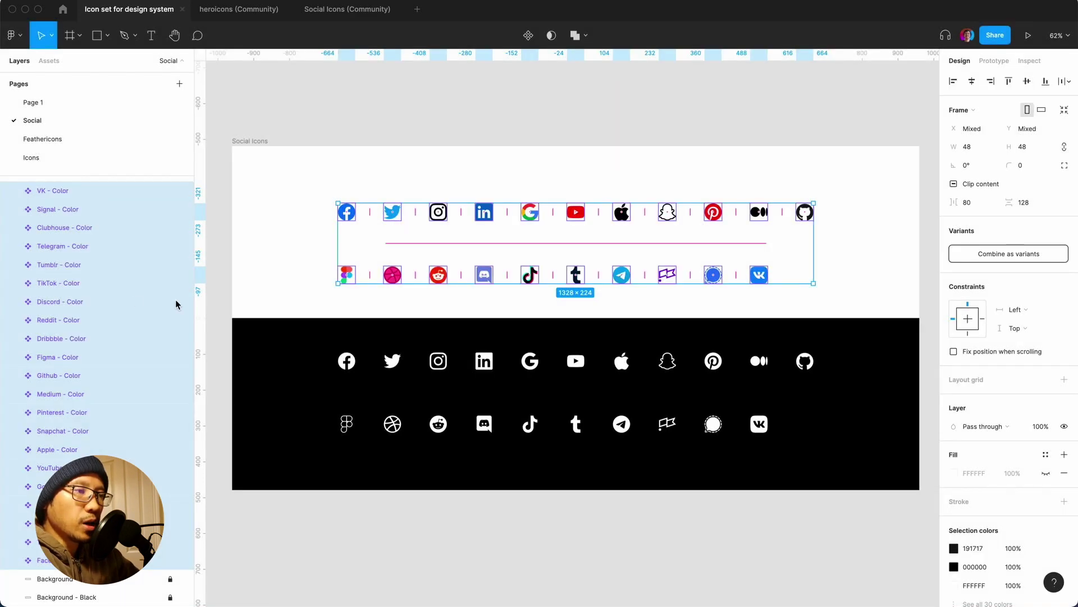
{"action": "scroll", "coordinate": [137, 304], "scroll_direction": "up", "scroll_amount": 5}
- Select the 21 '- Negative' icon layers and batch-rename them to end in '- Light'
{"action": "left_click", "coordinate": [90, 339]}
{"action": "scroll", "coordinate": [90, 339], "scroll_direction": "up", "scroll_amount": 5}
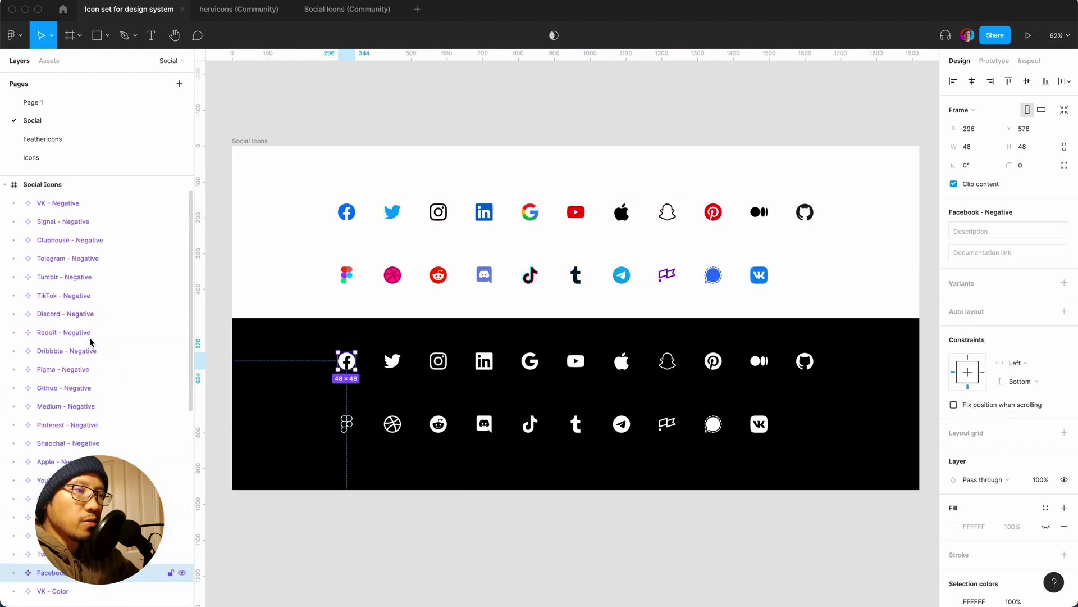
{"action": "left_click", "coordinate": [64, 209], "text": "shift"}
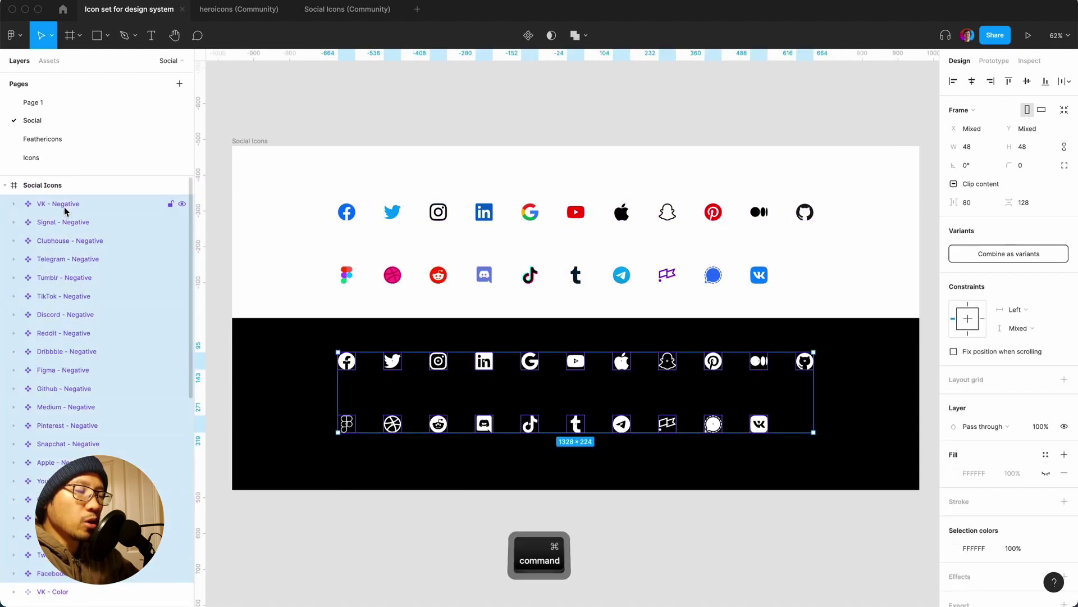
{"action": "key", "text": "super+r"}
{"action": "left_click", "coordinate": [520, 151]}
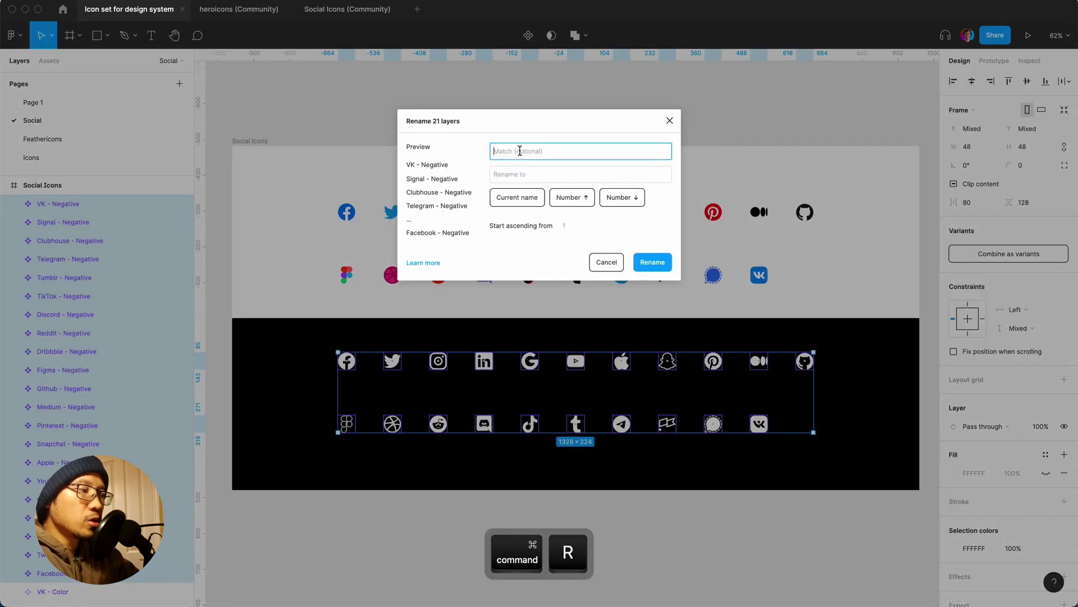
{"action": "type", "text": "- Negative"}
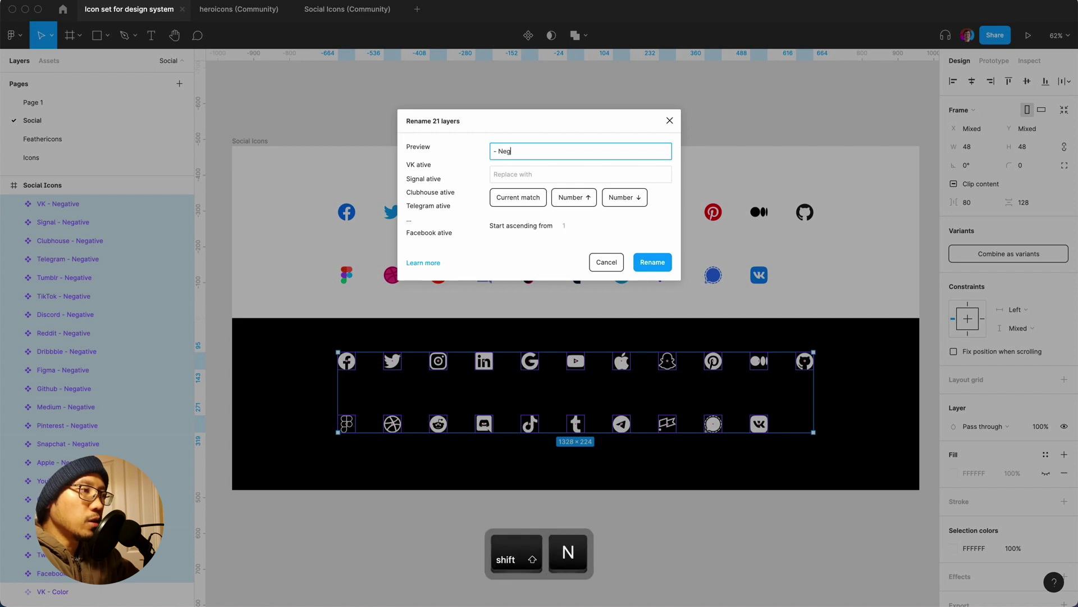
{"action": "left_click", "coordinate": [580, 174]}
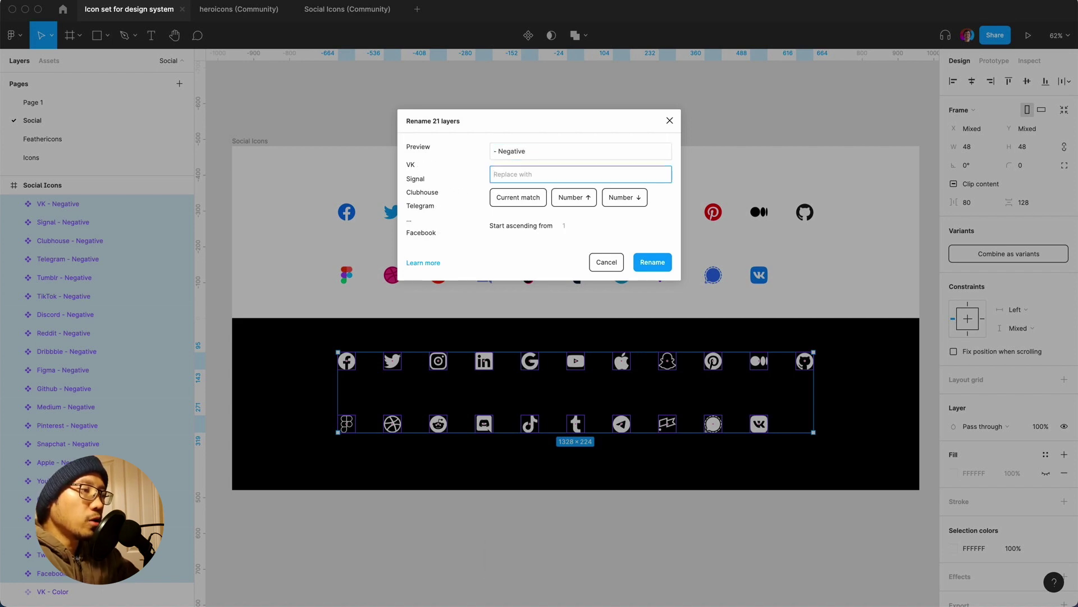
{"action": "type", "text": "- Light"}
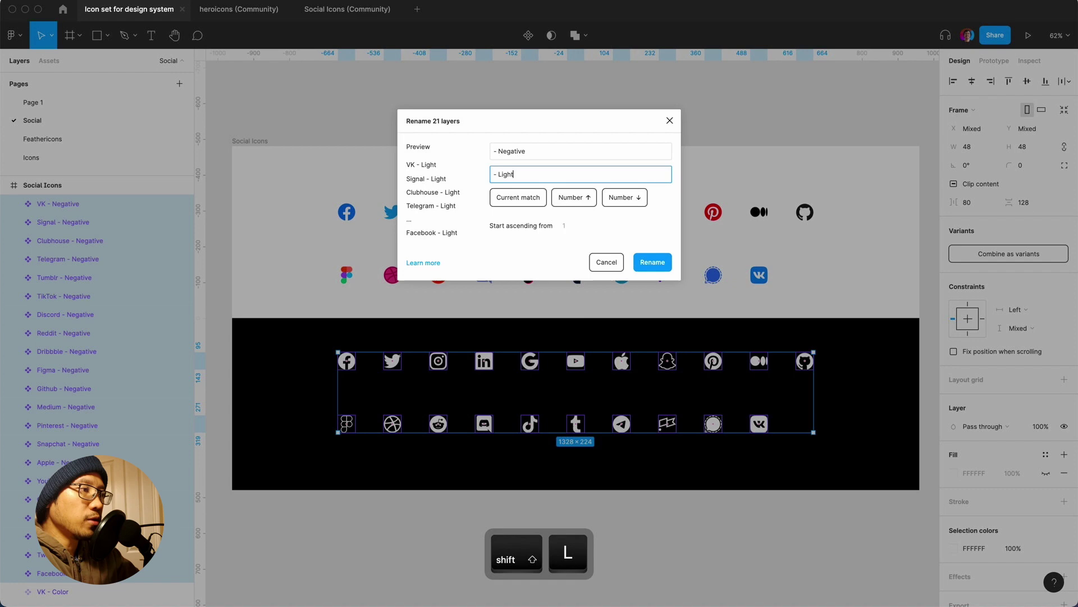
{"action": "left_click", "coordinate": [652, 263]}
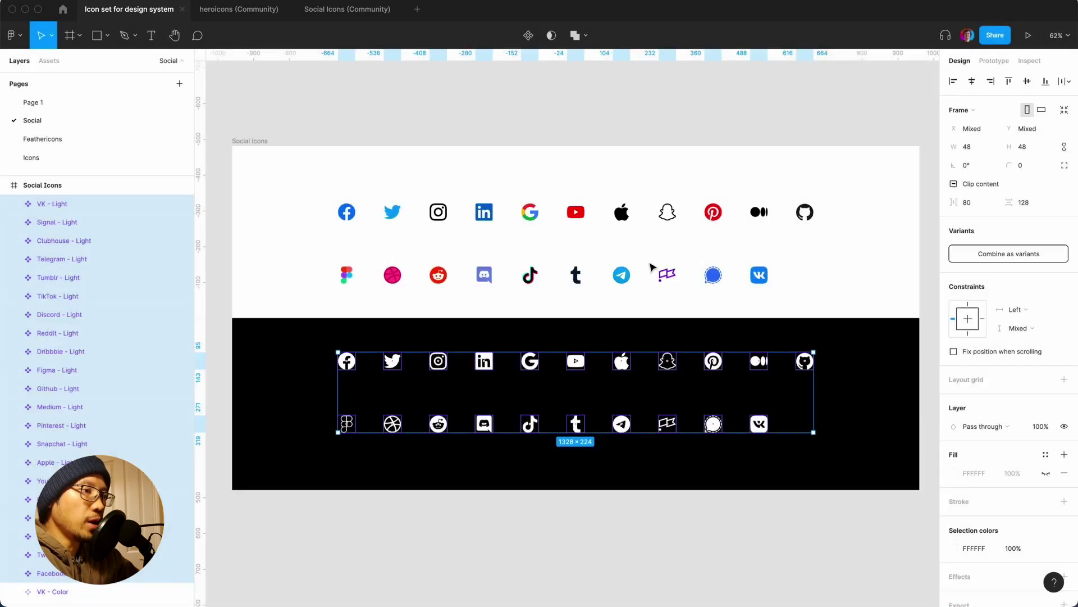
- Duplicate the Background - White rectangle and move the copy below the Social Icons frame
{"action": "left_click", "coordinate": [283, 386]}
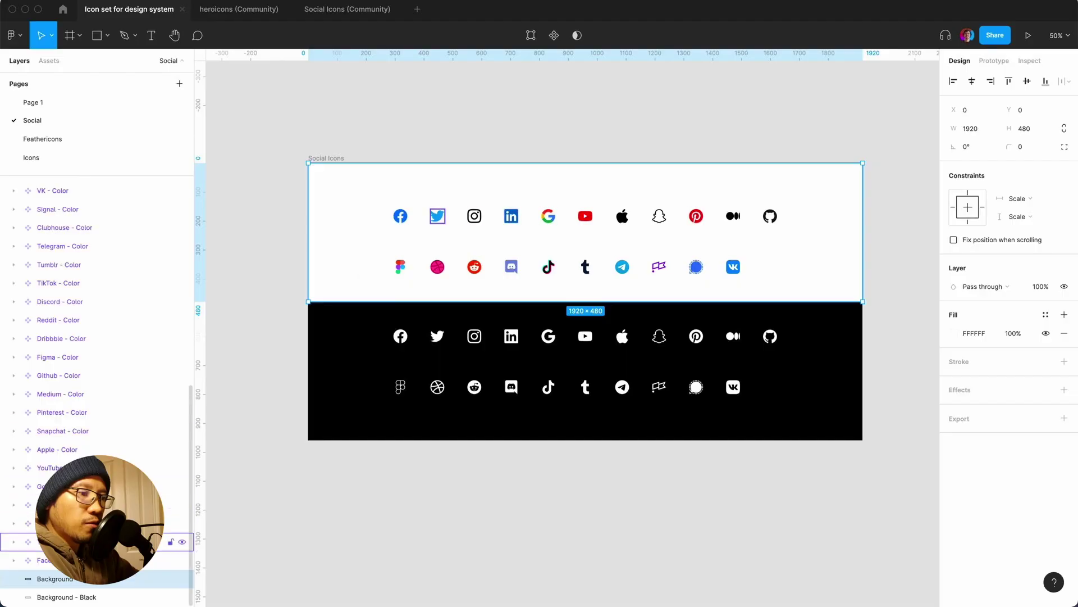
{"action": "key", "text": "super+c"}
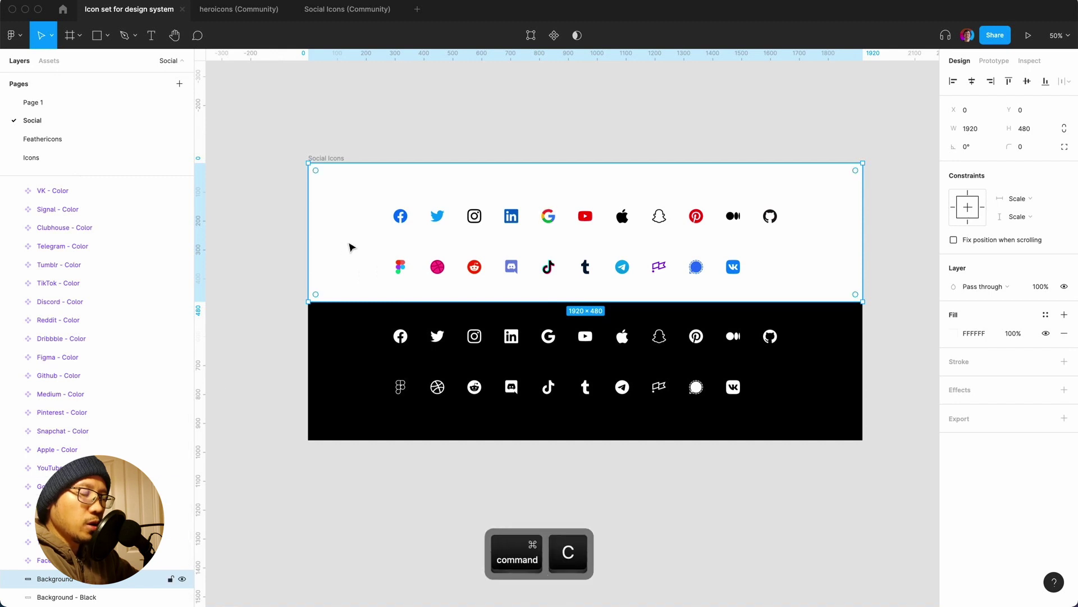
{"action": "key", "text": "super+v"}
{"action": "left_click_drag", "start_coordinate": [368, 263], "coordinate": [365, 558]}
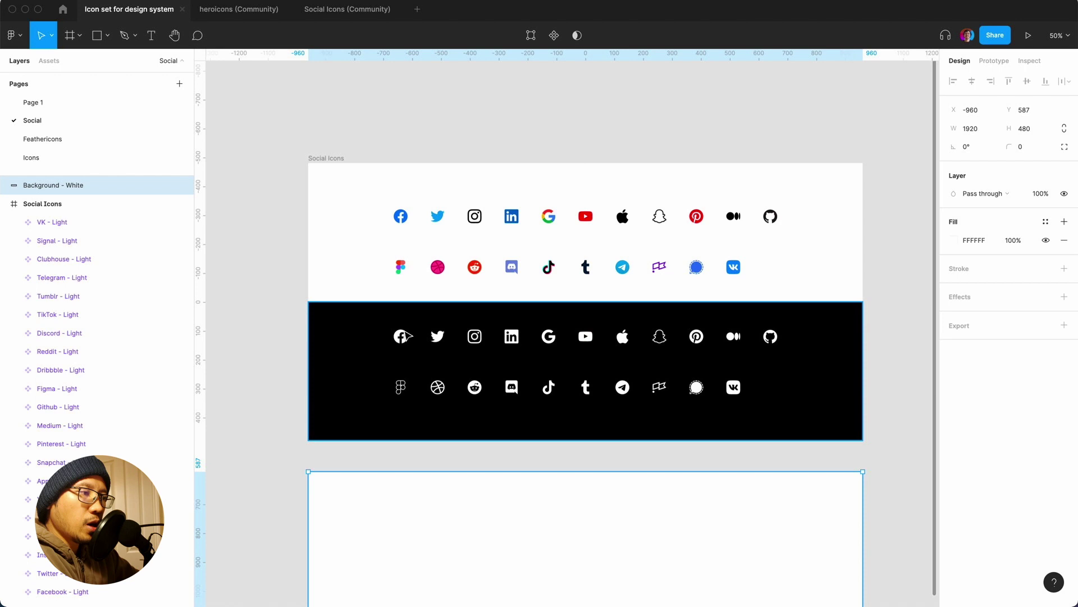
- Copy the 21 Light icons and place them on the new white background below
{"action": "left_click", "coordinate": [401, 336]}
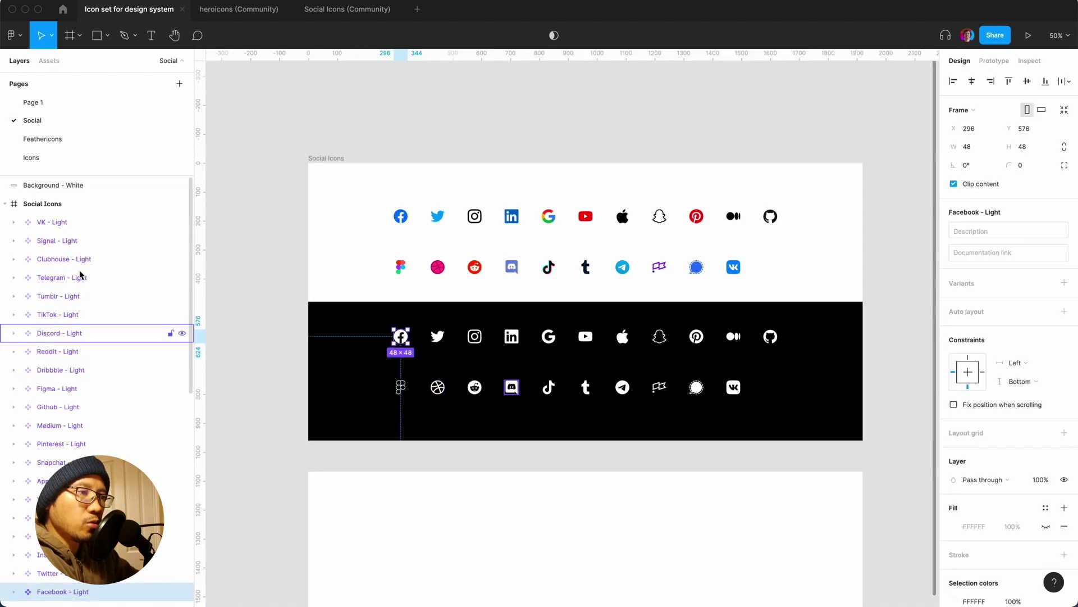
{"action": "left_click", "coordinate": [60, 224], "text": "shift"}
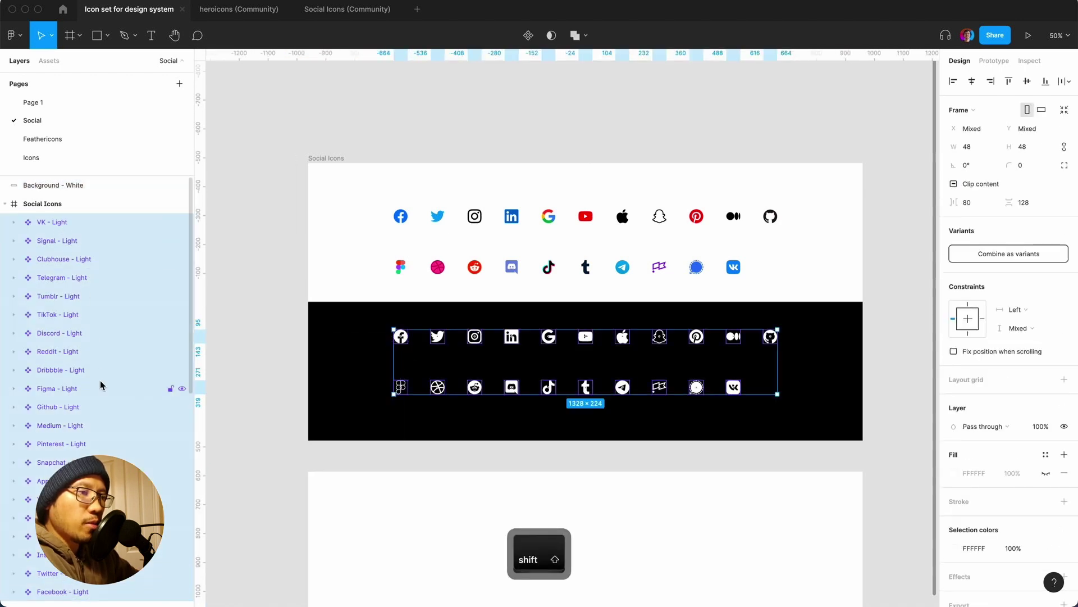
{"action": "key", "text": "super+c"}
{"action": "left_click", "coordinate": [368, 500]}
{"action": "key", "text": "super+v"}
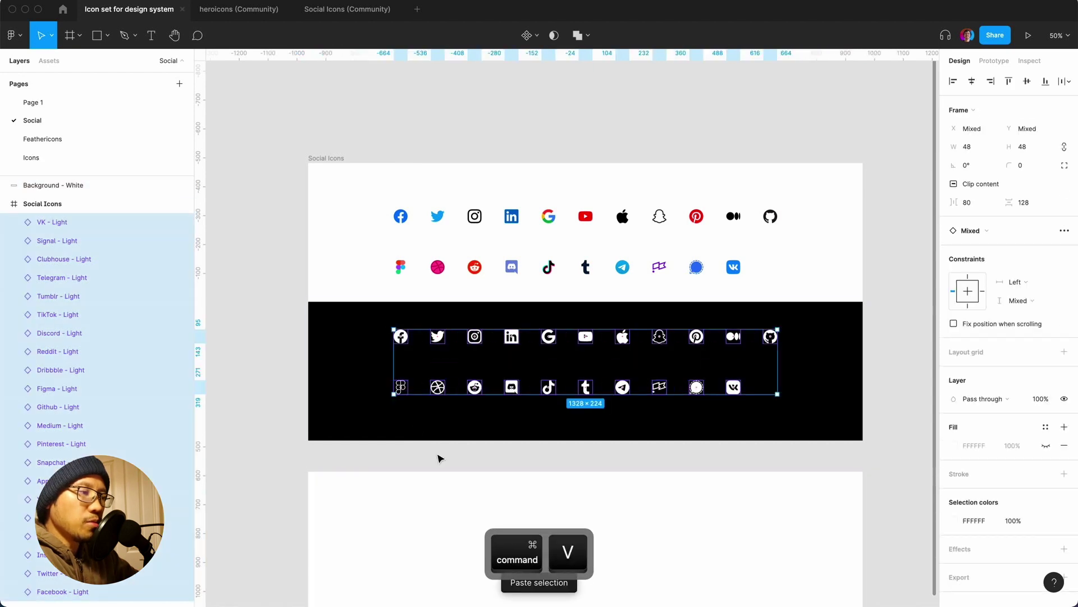
{"action": "scroll", "coordinate": [439, 457], "scroll_direction": "down", "scroll_amount": 4}
{"action": "left_click_drag", "start_coordinate": [484, 272], "coordinate": [476, 443]}
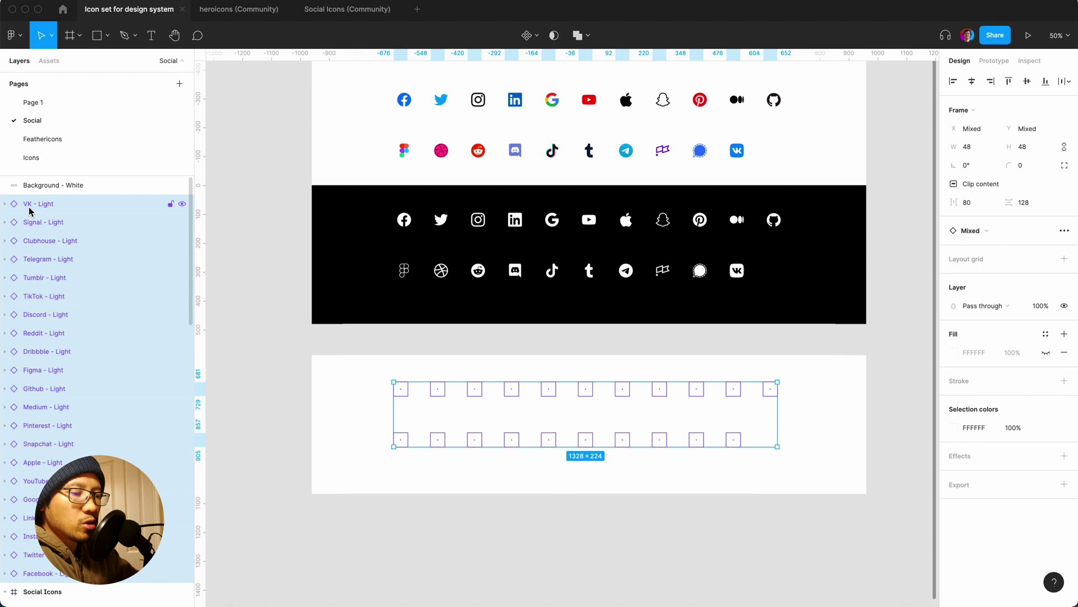
- Detach the copied icons and batch-rename them from '- Light' to '- Dark'
{"action": "key", "text": "super+alt+b"}
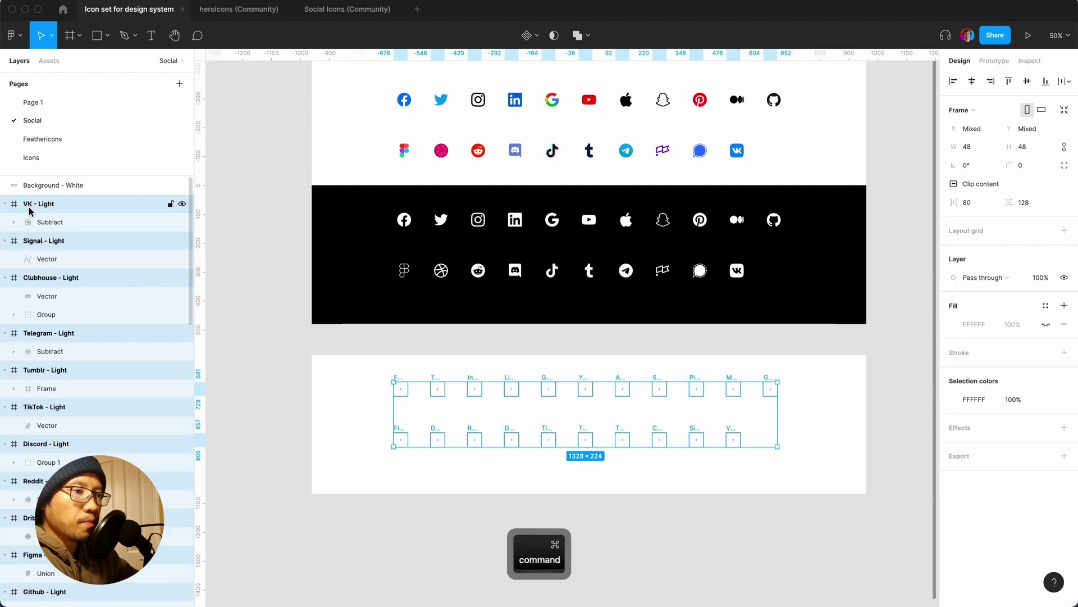
{"action": "key", "text": "super+r"}
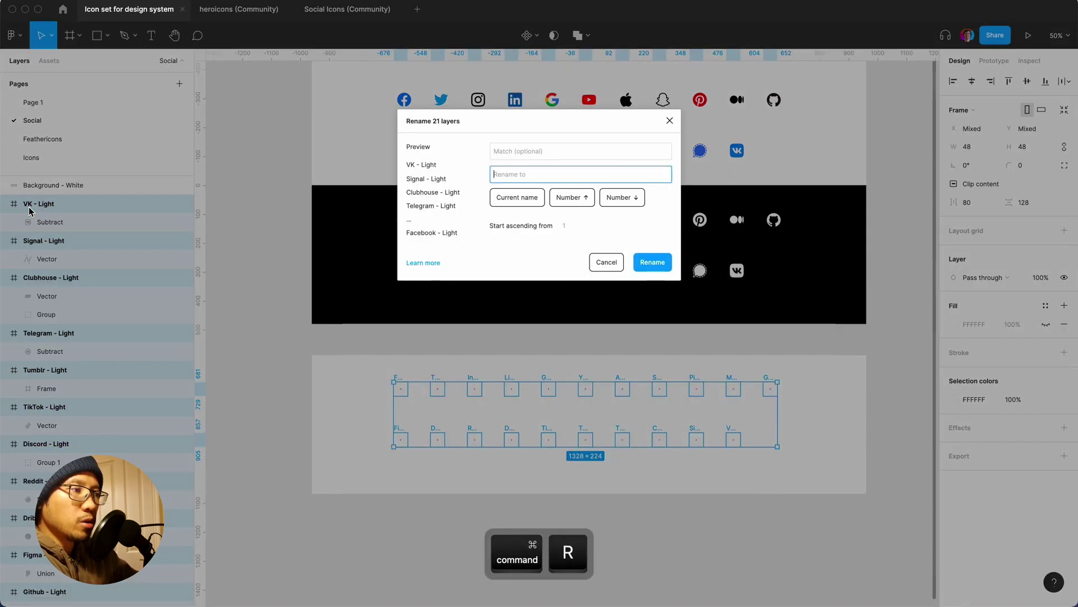
{"action": "left_click", "coordinate": [510, 150]}
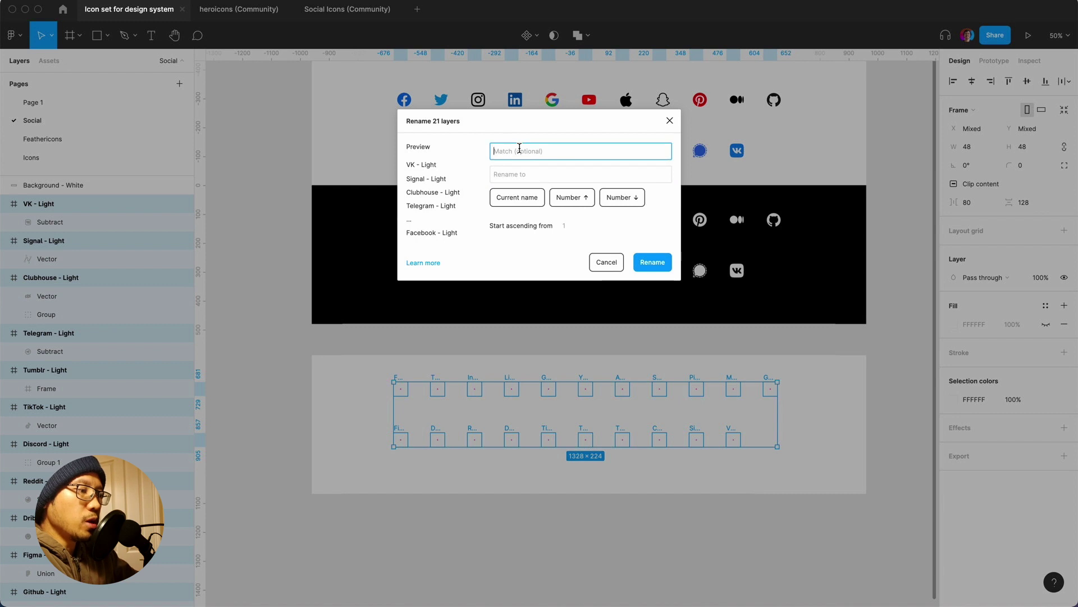
{"action": "type", "text": "- Light"}
{"action": "key", "text": "Tab"}
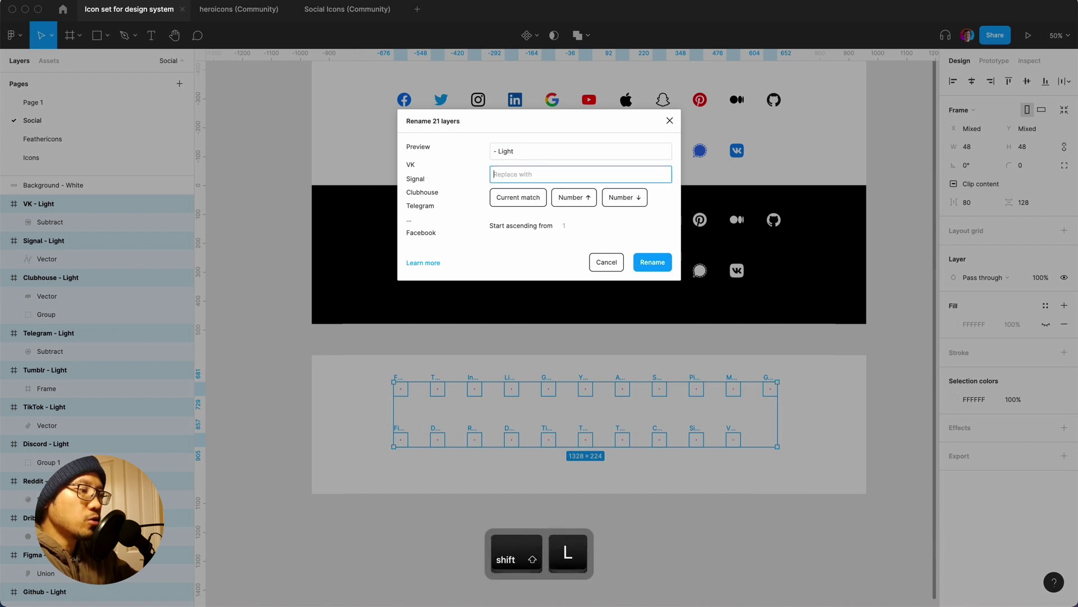
{"action": "type", "text": "- Dark"}
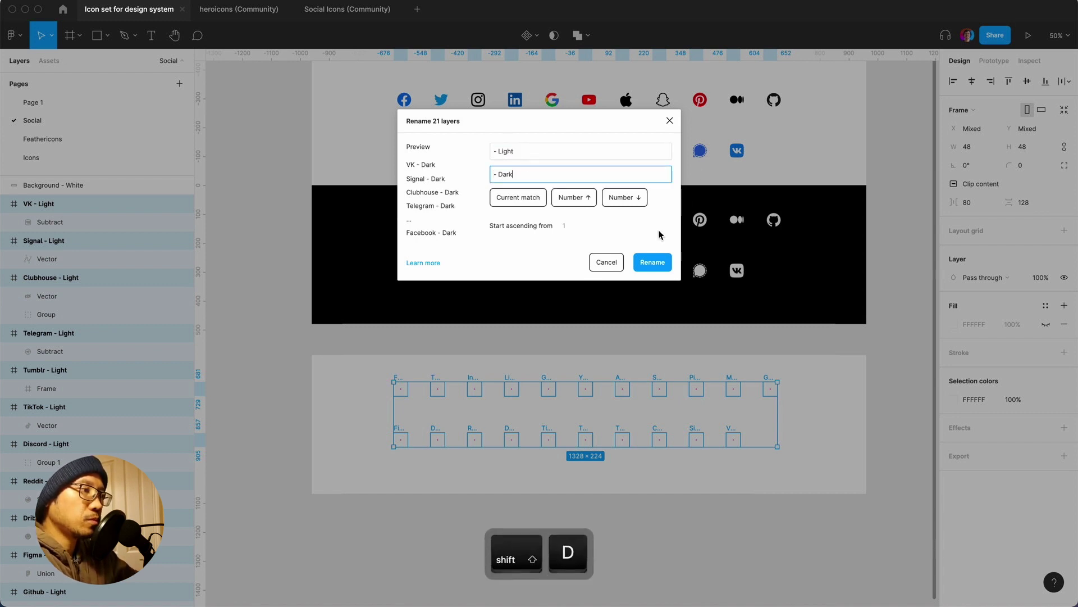
{"action": "left_click", "coordinate": [652, 261]}
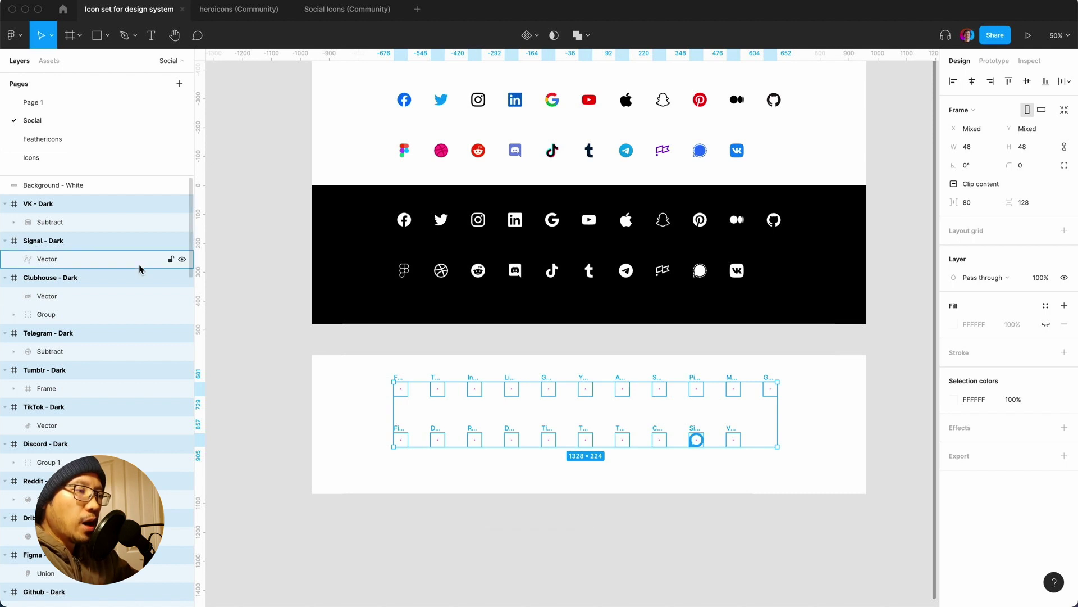
- Change the icons' selection colour from FFFFFF to black 000000
{"action": "left_click", "coordinate": [953, 399]}
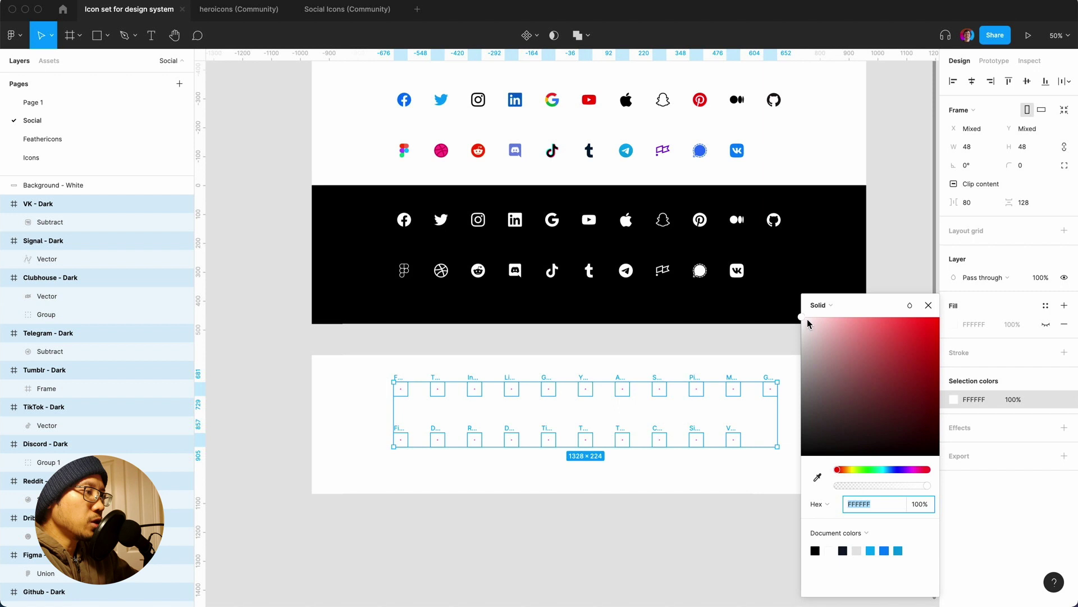
{"action": "left_click_drag", "start_coordinate": [803, 317], "coordinate": [790, 514]}
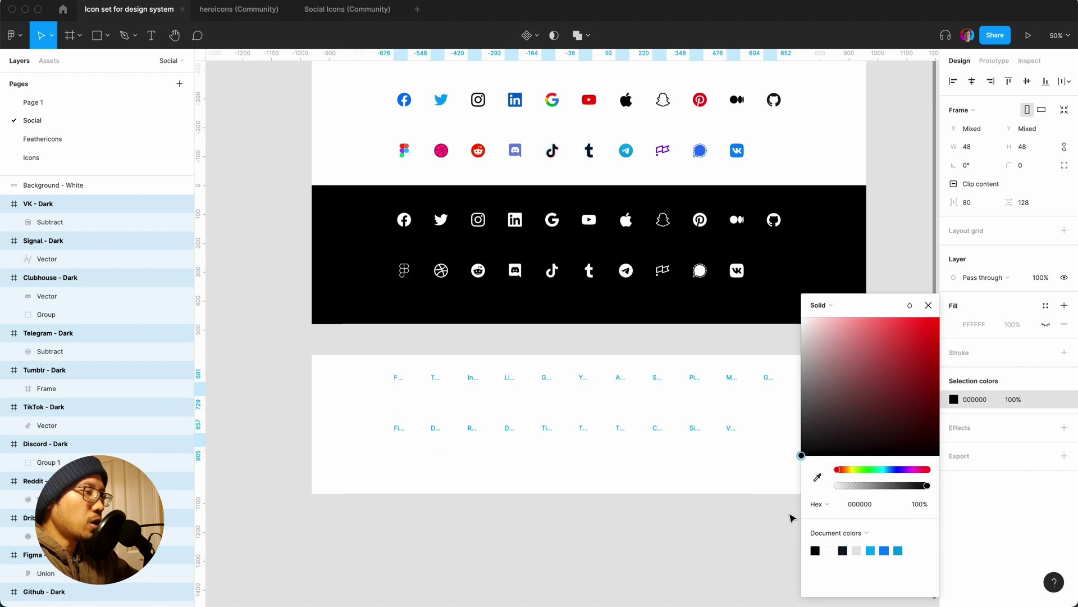
{"action": "left_click", "coordinate": [928, 305]}
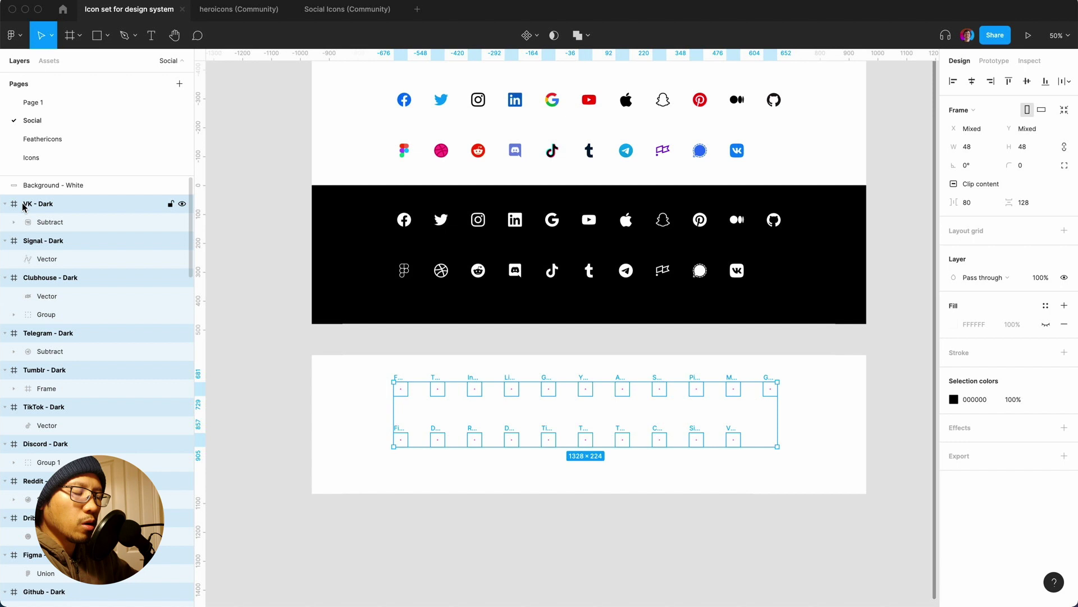
- Collapse the layers and make each Dark icon frame its own component via Create multiple components
{"action": "key", "text": "alt+l"}
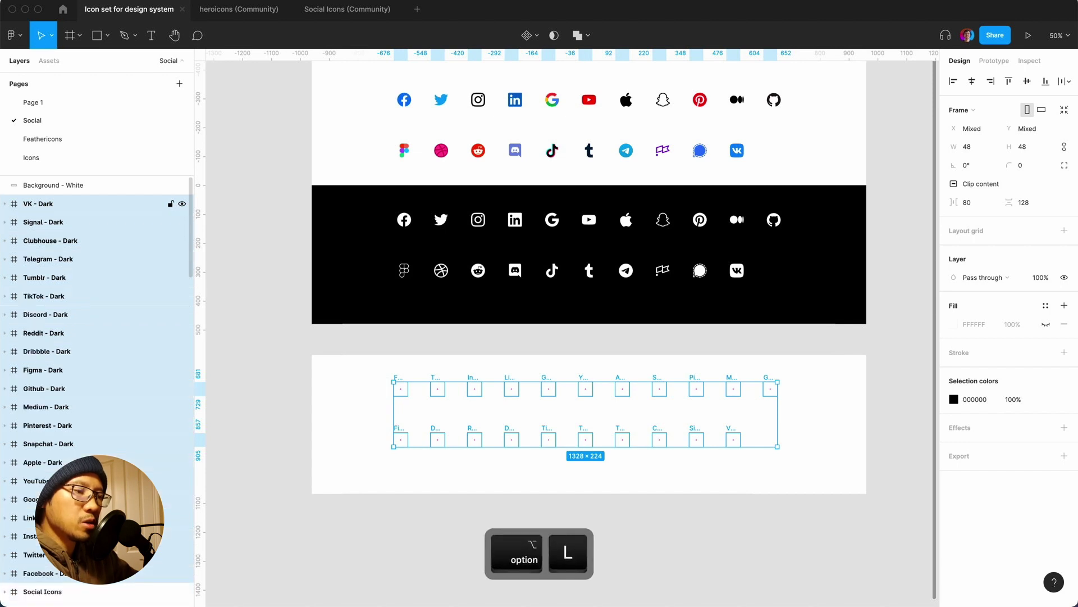
{"action": "left_click", "coordinate": [537, 35]}
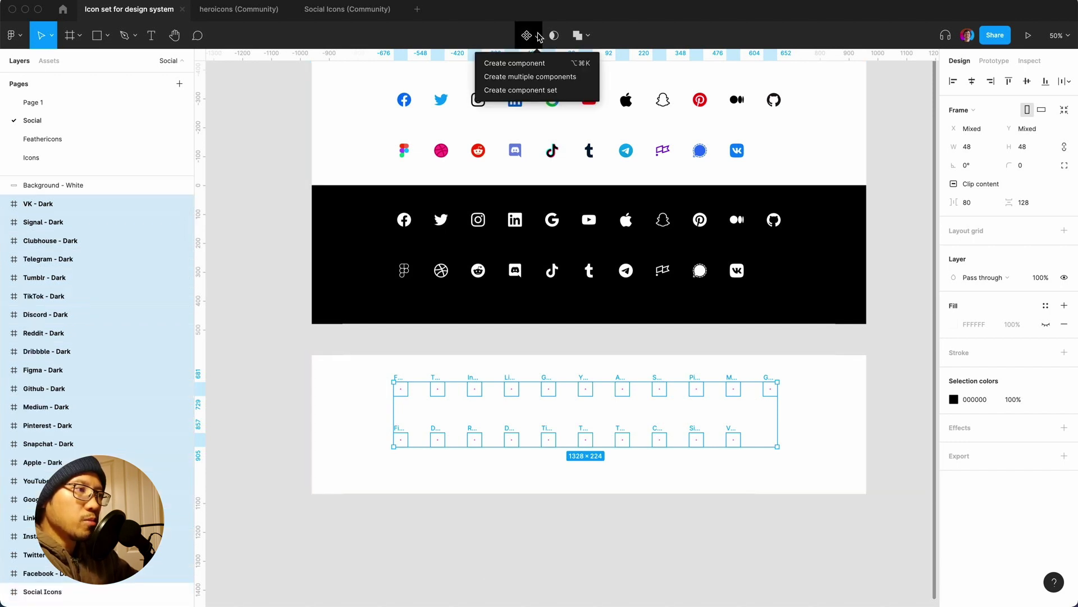
{"action": "left_click", "coordinate": [535, 79]}
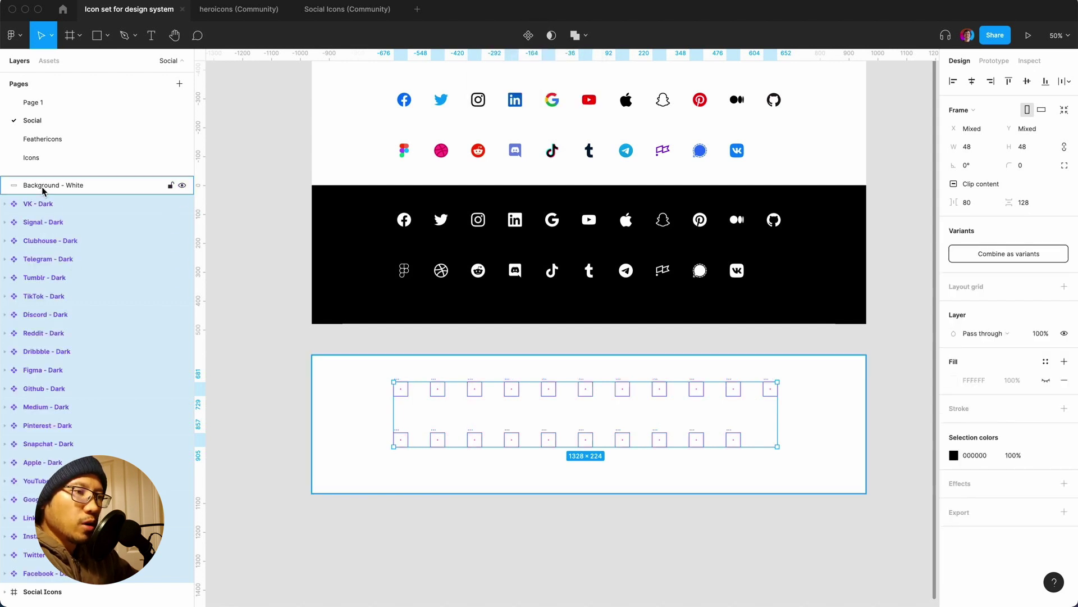
{"action": "right_click", "coordinate": [45, 205]}
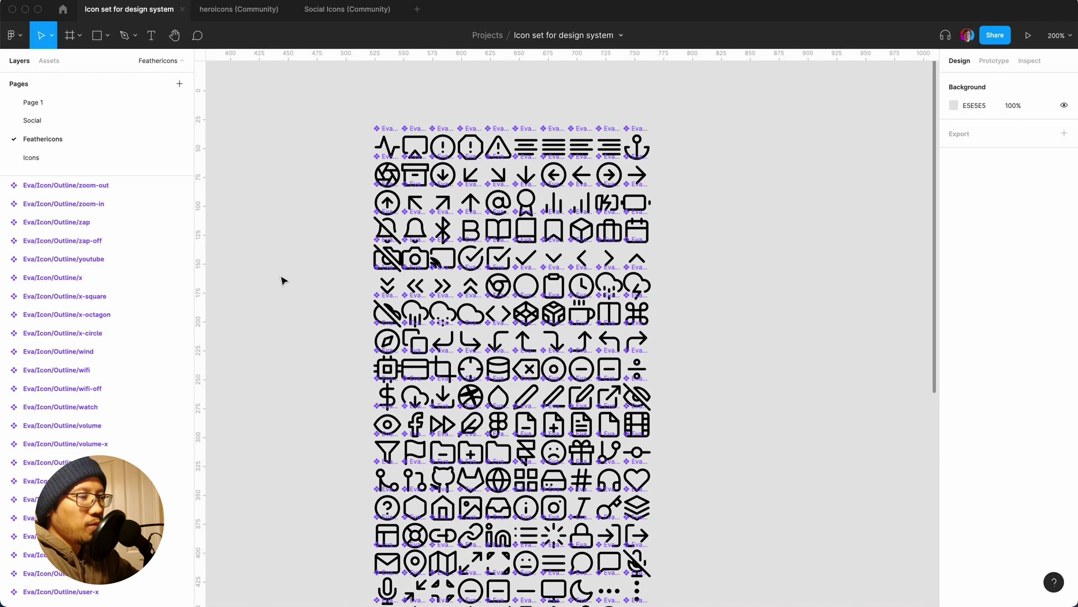
- On the Feathericons page, select the divide-square and divide-circle icons
{"action": "scroll", "coordinate": [281, 279], "scroll_direction": "up", "scroll_amount": 2}
{"action": "scroll", "coordinate": [685, 356], "scroll_direction": "down", "scroll_amount": 2}
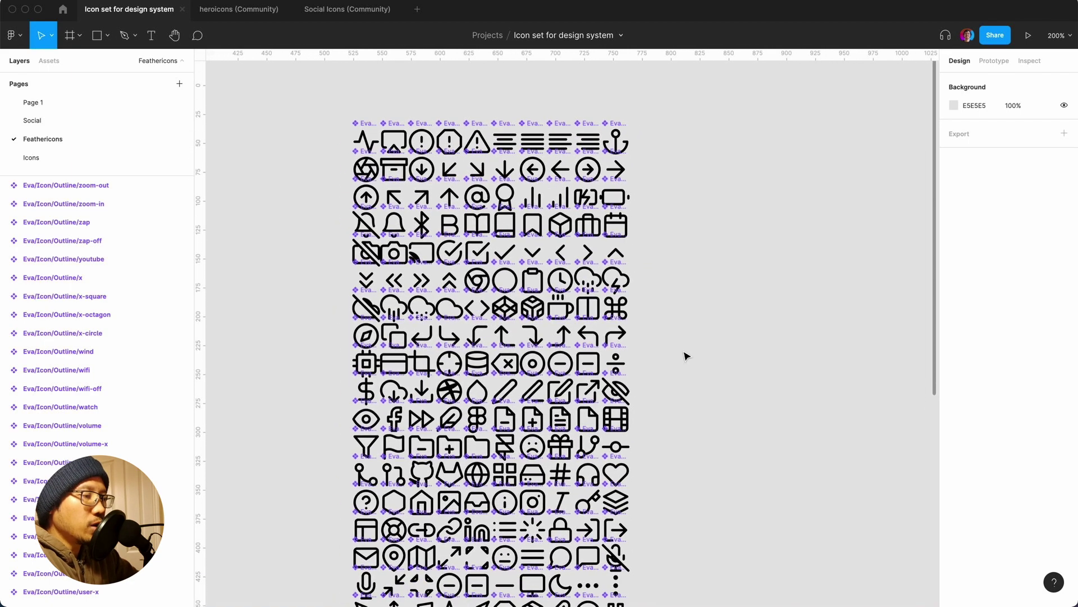
{"action": "scroll", "coordinate": [685, 356], "scroll_direction": "up", "scroll_amount": 5}
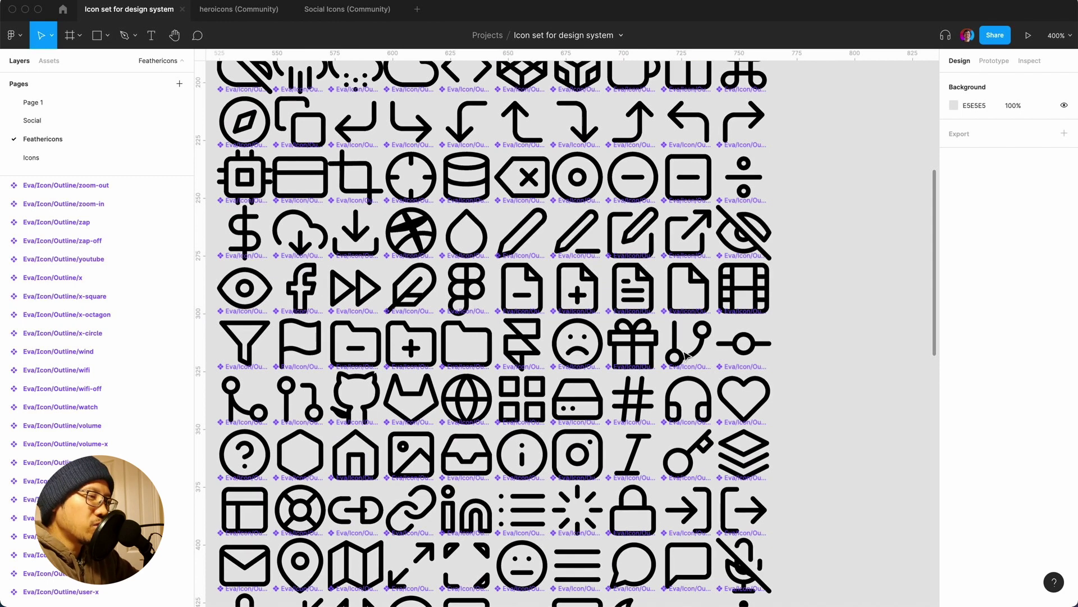
{"action": "scroll", "coordinate": [686, 356], "scroll_direction": "up", "scroll_amount": 2}
{"action": "scroll", "coordinate": [686, 356], "scroll_direction": "right", "scroll_amount": 1}
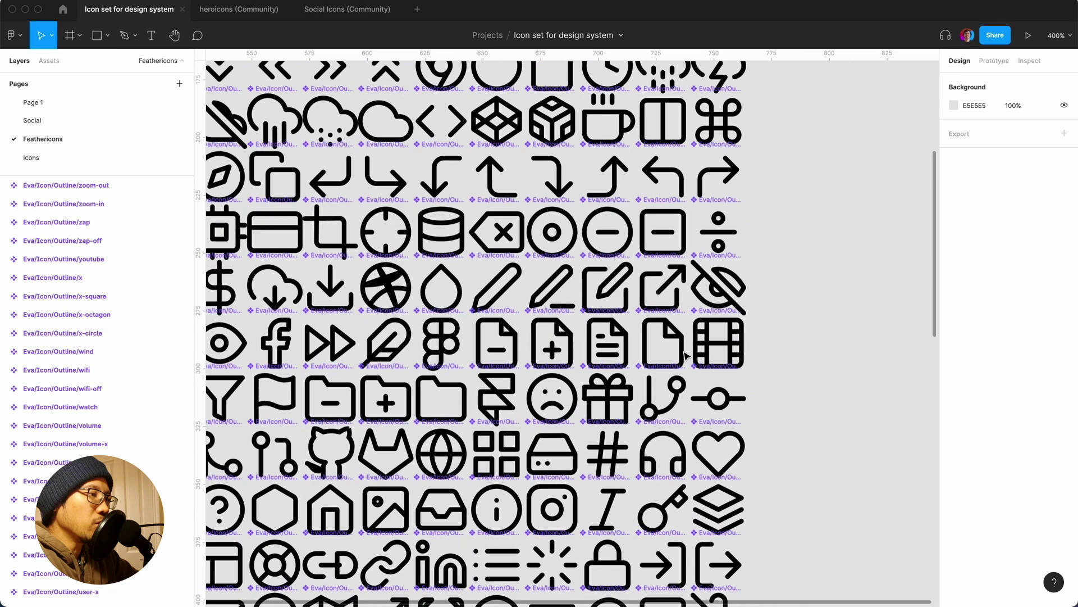
{"action": "left_click", "coordinate": [670, 237]}
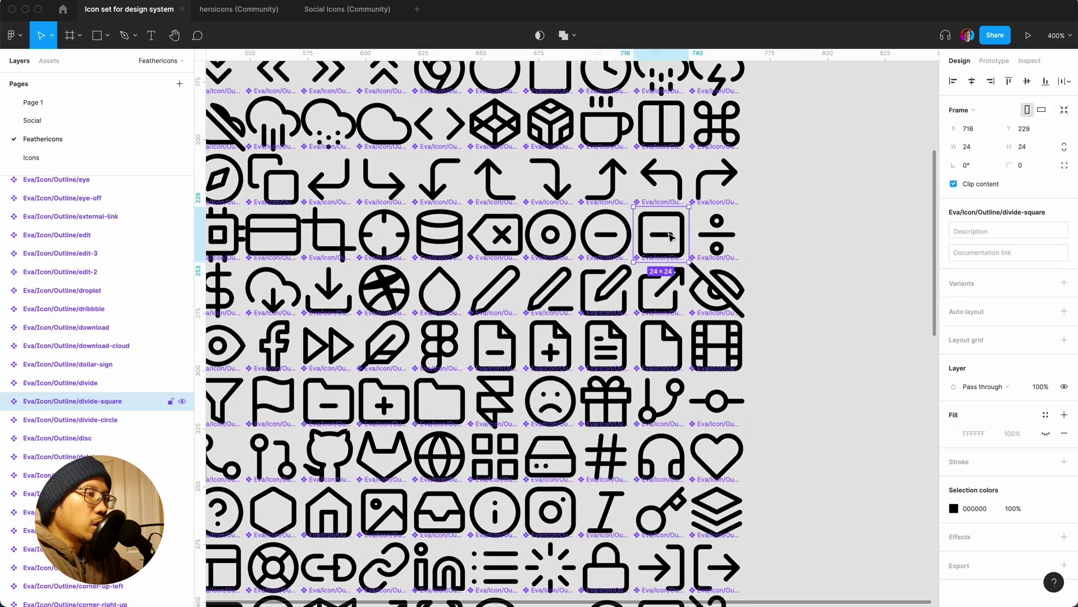
{"action": "left_click", "coordinate": [606, 235], "text": "shift"}
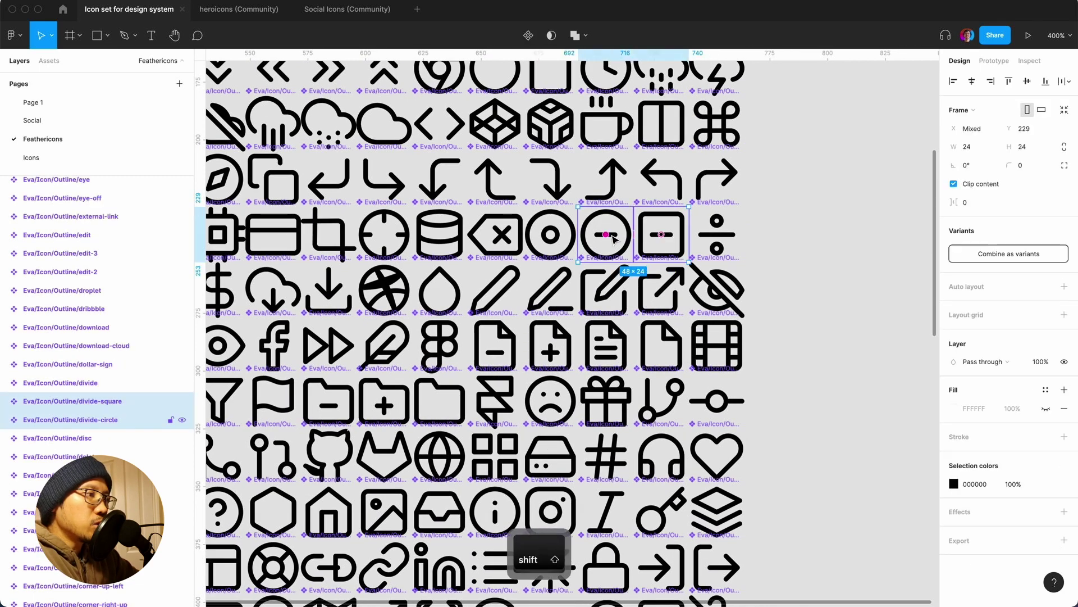
- Add alert-triangle to the selection and paste copies of all three icons beside the grid
{"action": "scroll", "coordinate": [662, 242], "scroll_direction": "up", "scroll_amount": 1}
{"action": "scroll", "coordinate": [661, 242], "scroll_direction": "left", "scroll_amount": 1}
{"action": "scroll", "coordinate": [661, 242], "scroll_direction": "up", "scroll_amount": 5}
{"action": "scroll", "coordinate": [662, 241], "scroll_direction": "left", "scroll_amount": 1}
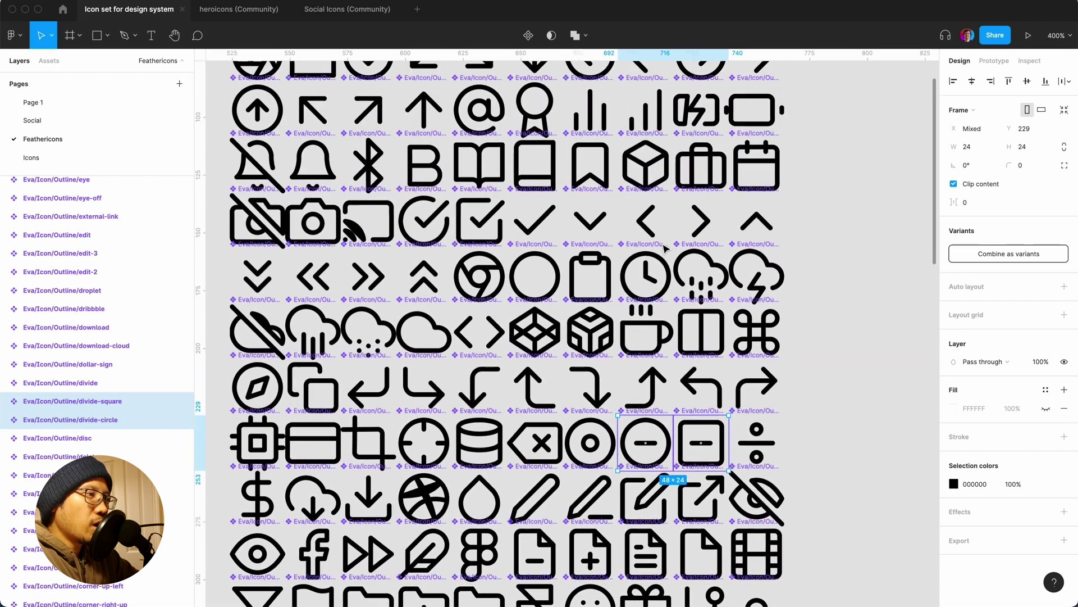
{"action": "scroll", "coordinate": [666, 248], "scroll_direction": "up", "scroll_amount": 1}
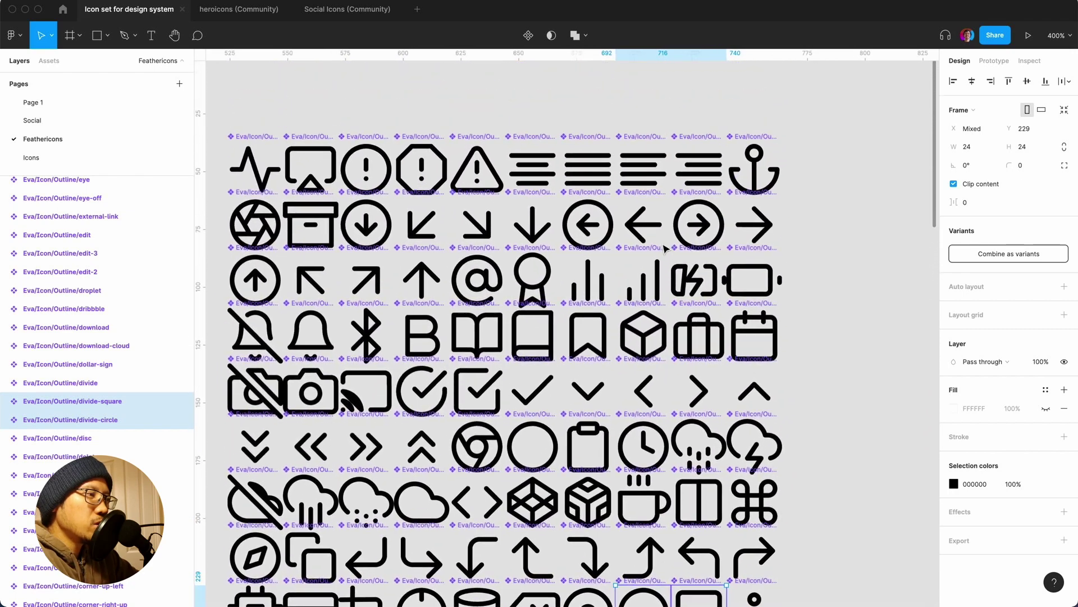
{"action": "scroll", "coordinate": [666, 247], "scroll_direction": "down", "scroll_amount": 4}
{"action": "scroll", "coordinate": [666, 248], "scroll_direction": "up", "scroll_amount": 3}
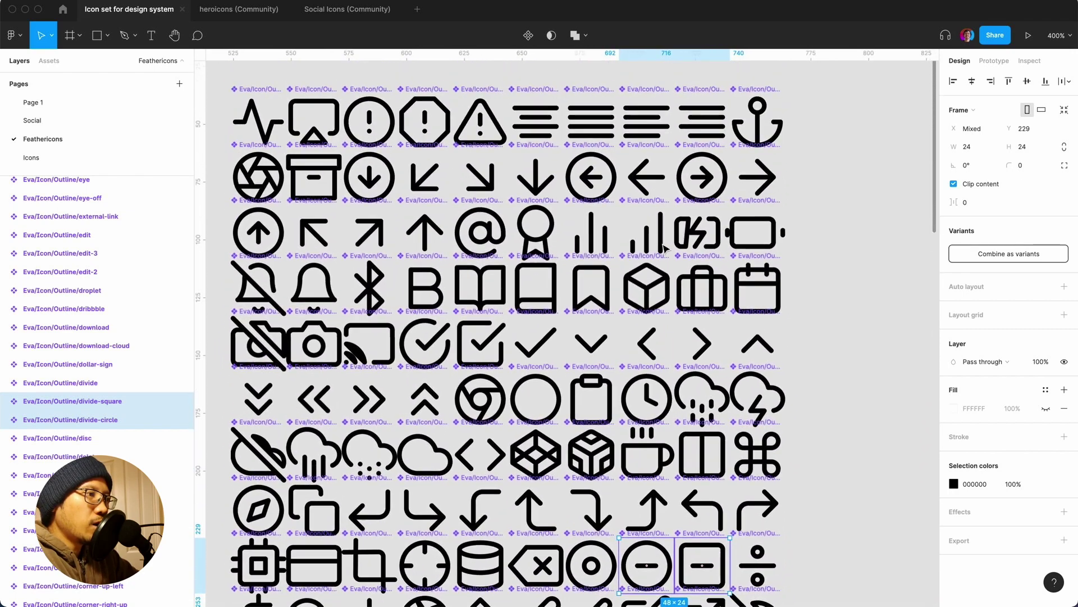
{"action": "key", "text": "shift"}
{"action": "left_click", "coordinate": [479, 133], "text": "shift"}
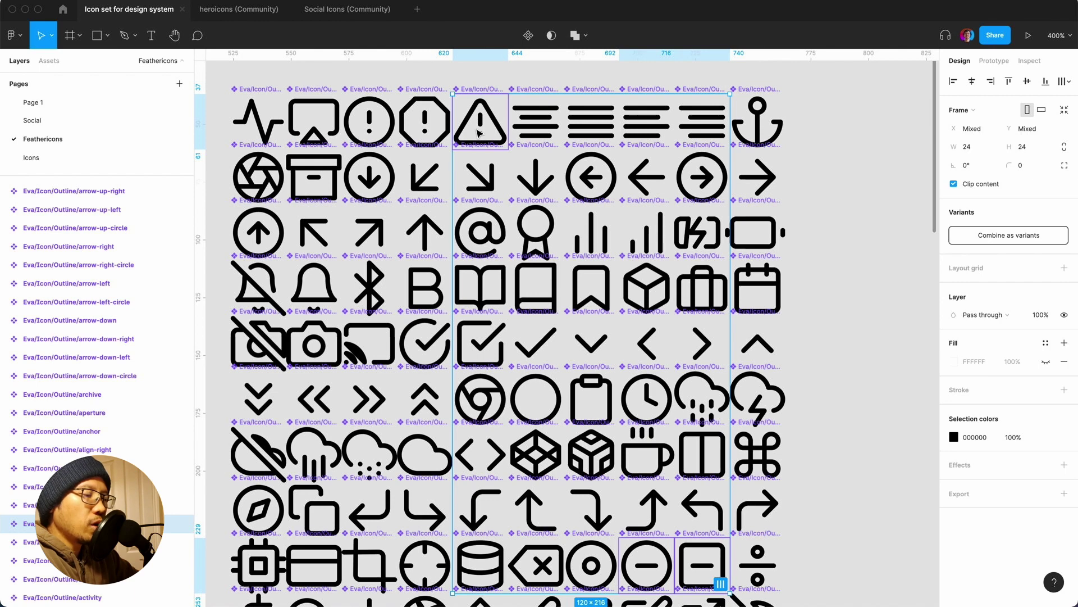
{"action": "key", "text": "super+c"}
{"action": "key", "text": "super+v"}
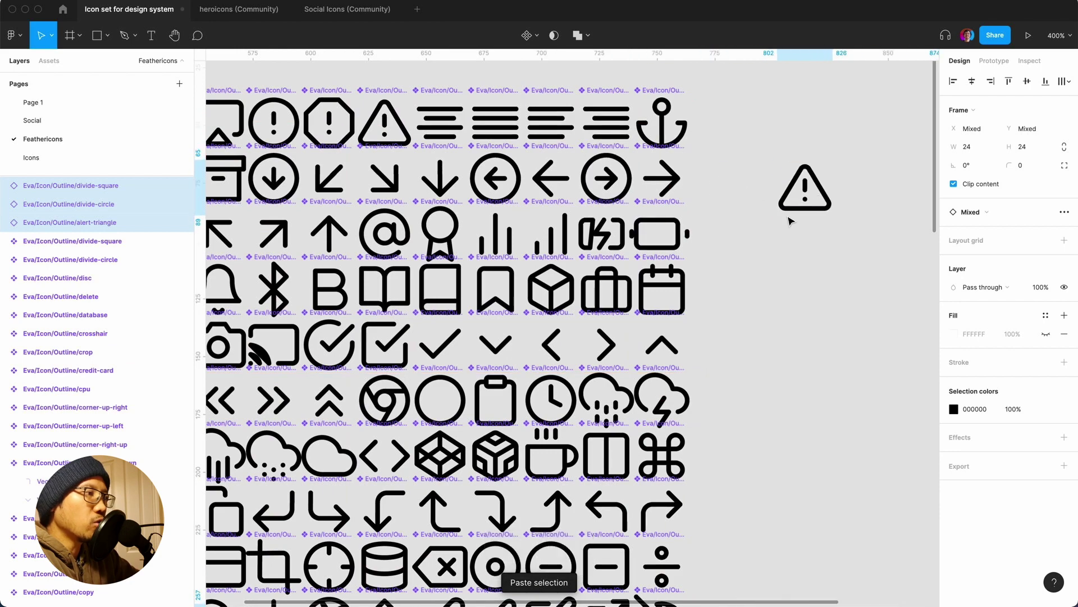
- Line up the three pasted icons in an auto-layout row, Frame 1, and nudge it into place
{"action": "scroll", "coordinate": [744, 381], "scroll_direction": "right", "scroll_amount": 2}
{"action": "scroll", "coordinate": [745, 381], "scroll_direction": "down", "scroll_amount": 3}
{"action": "scroll", "coordinate": [746, 385], "scroll_direction": "down", "scroll_amount": 3}
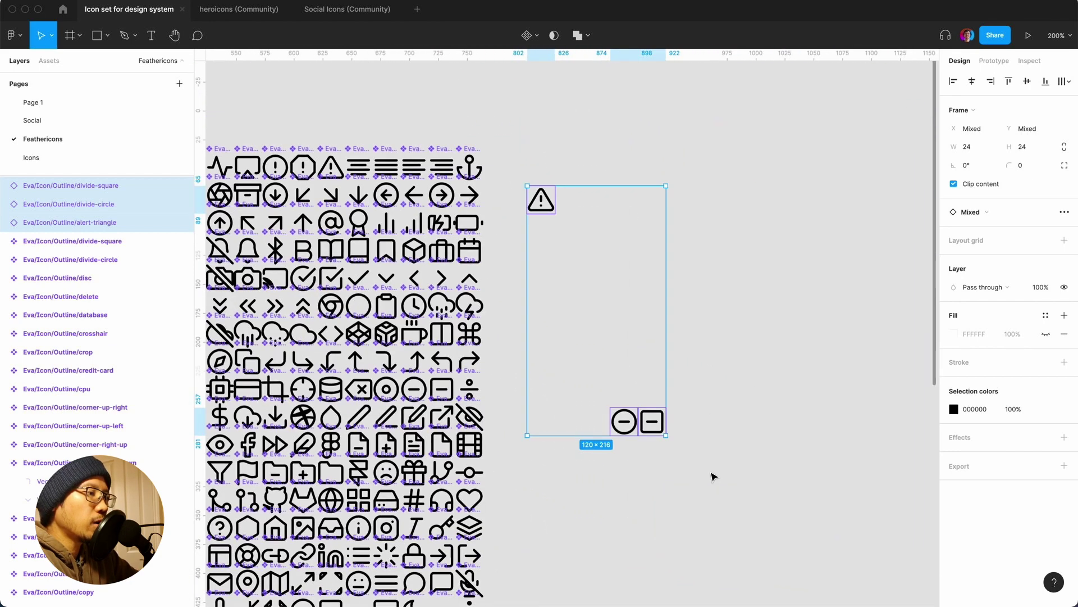
{"action": "left_click_drag", "start_coordinate": [691, 481], "coordinate": [669, 493]}
{"action": "left_click_drag", "start_coordinate": [612, 425], "coordinate": [632, 427]}
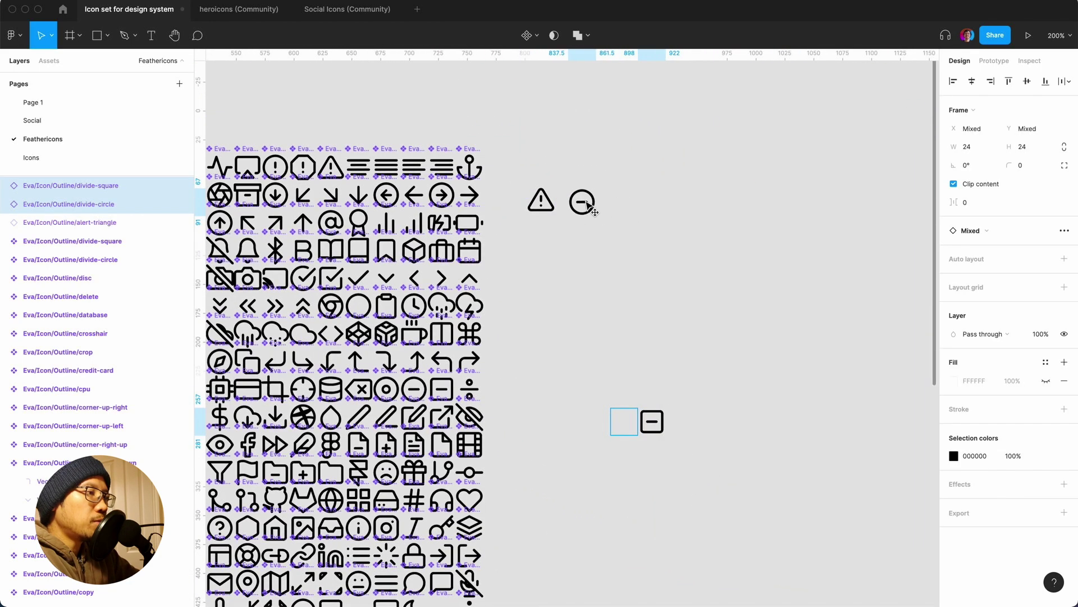
{"action": "left_click", "coordinate": [573, 291]}
{"action": "left_click_drag", "start_coordinate": [528, 175], "coordinate": [695, 510]}
{"action": "key", "text": "shift+a"}
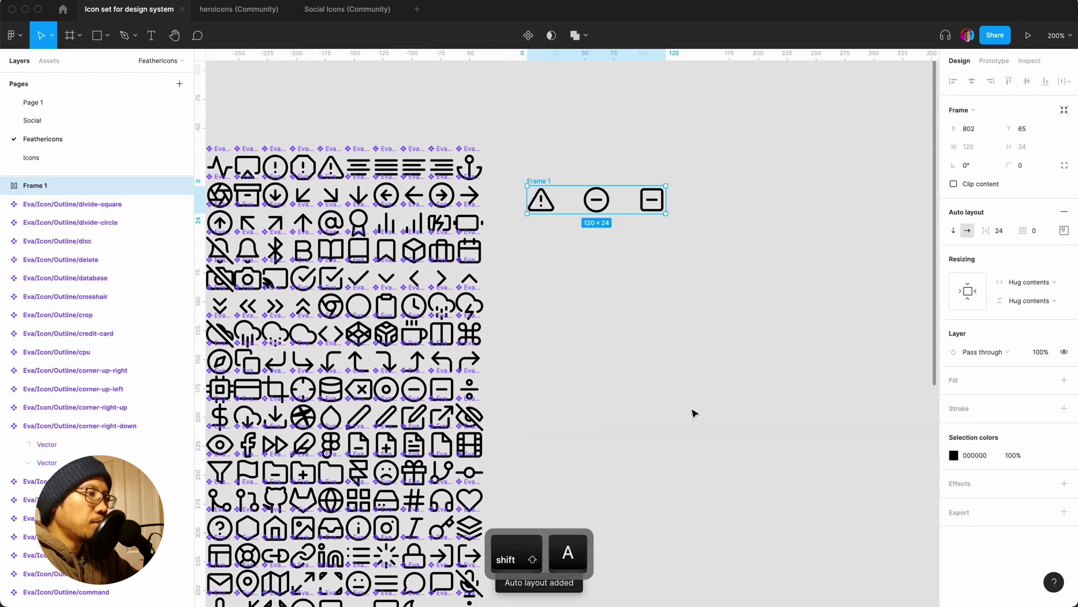
{"action": "left_click", "coordinate": [604, 140]}
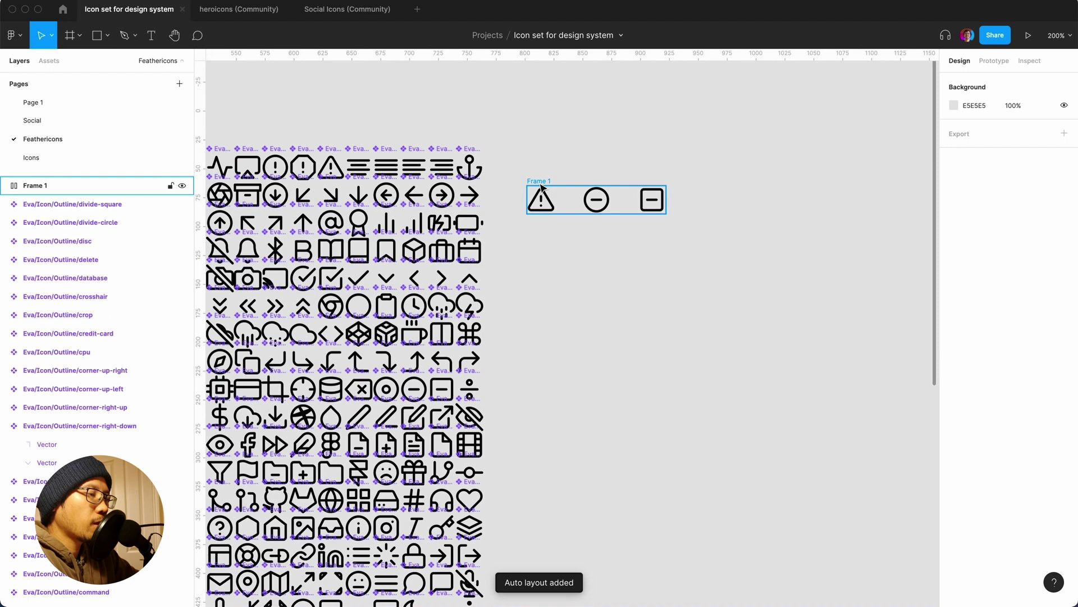
{"action": "left_click_drag", "start_coordinate": [545, 200], "coordinate": [562, 247]}
- Select the three icons inside Frame 1 and detach them from their components
{"action": "scroll", "coordinate": [558, 236], "scroll_direction": "up", "scroll_amount": 3}
{"action": "scroll", "coordinate": [559, 237], "scroll_direction": "up", "scroll_amount": 5}
{"action": "scroll", "coordinate": [559, 236], "scroll_direction": "up", "scroll_amount": 5}
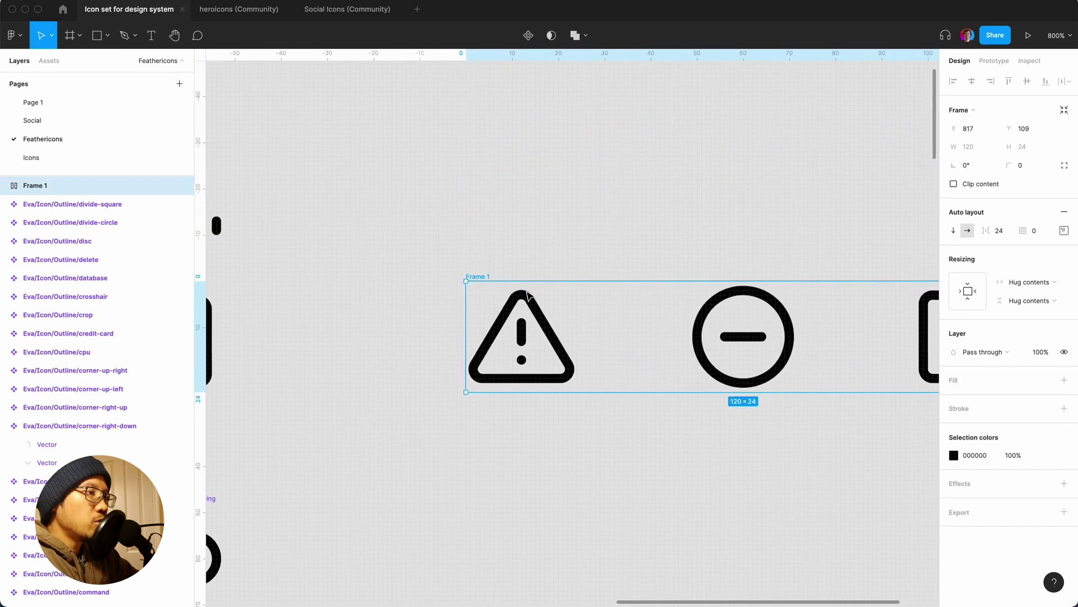
{"action": "left_click", "coordinate": [545, 325]}
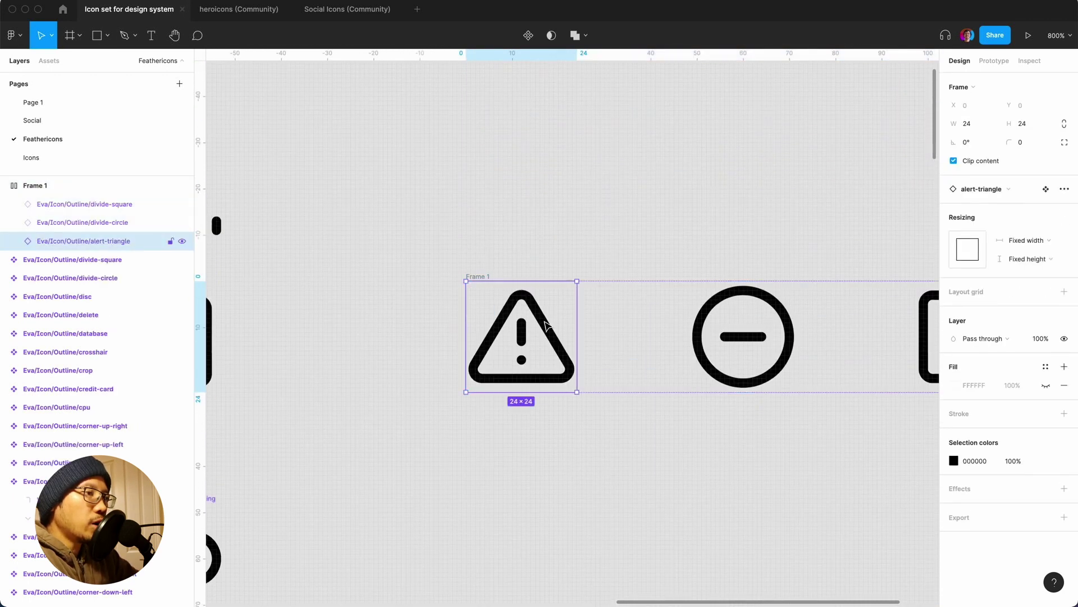
{"action": "left_click", "coordinate": [66, 204]}
{"action": "scroll", "coordinate": [63, 236], "scroll_direction": "up", "scroll_amount": 2}
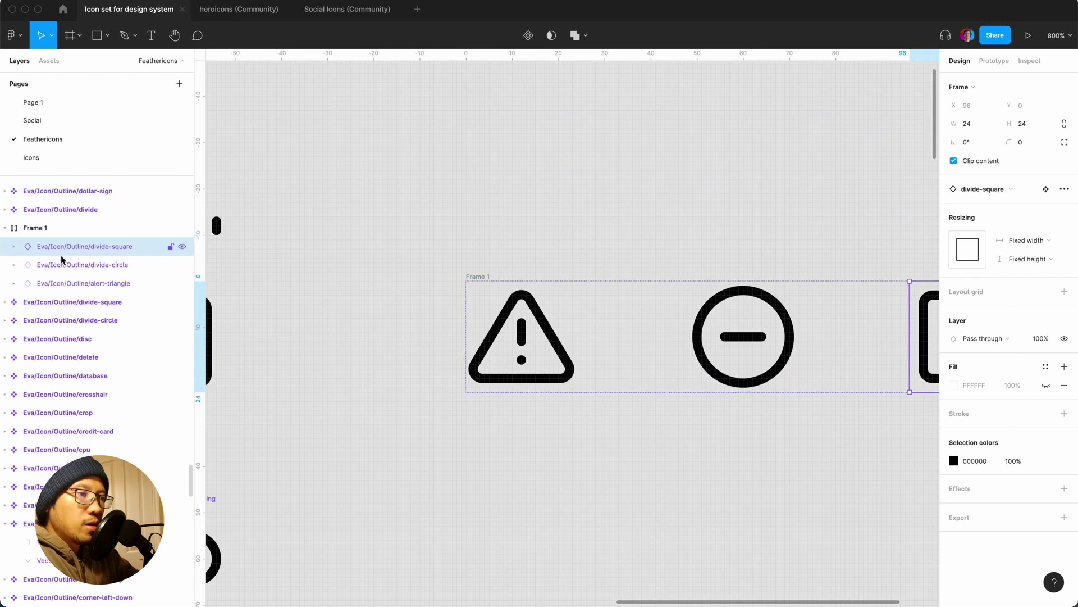
{"action": "left_click", "coordinate": [55, 283], "text": "shift"}
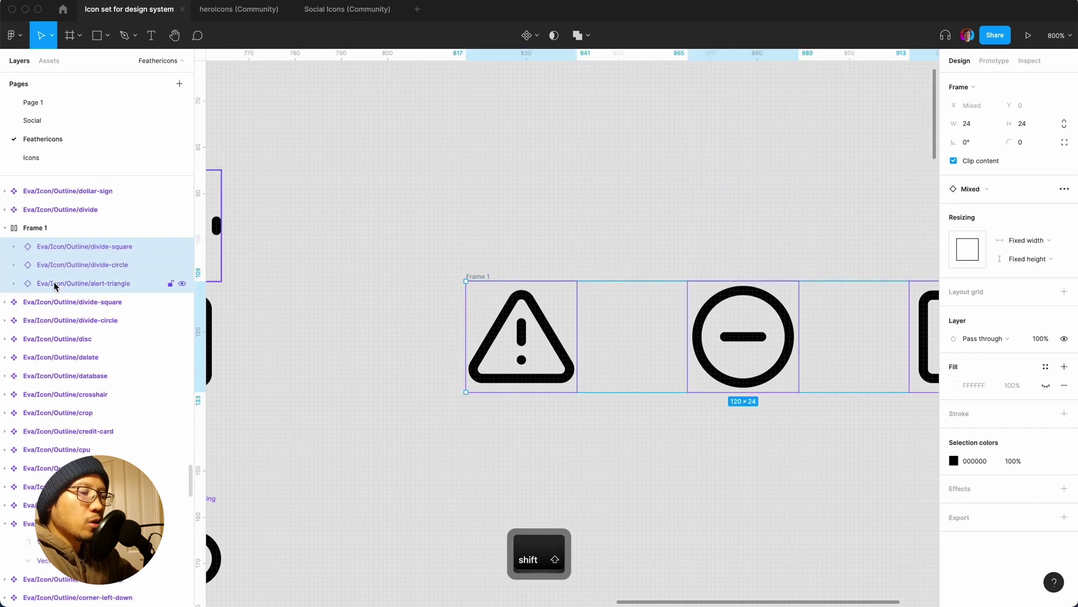
{"action": "key", "text": "super+alt+b"}
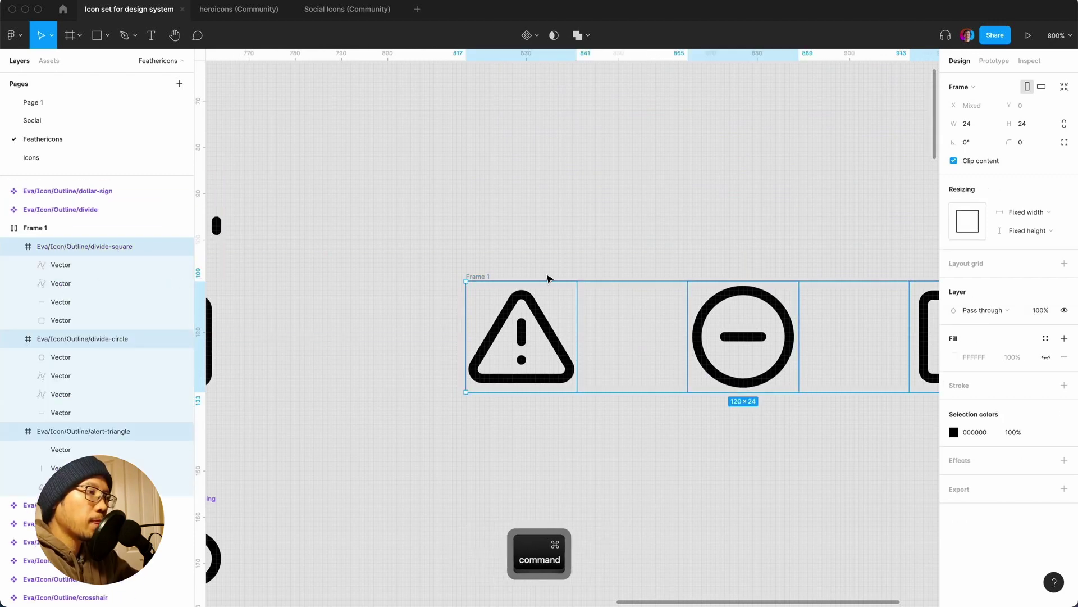
- Delete the exclamation line and dot from the triangle icon
{"action": "left_click", "coordinate": [522, 341]}
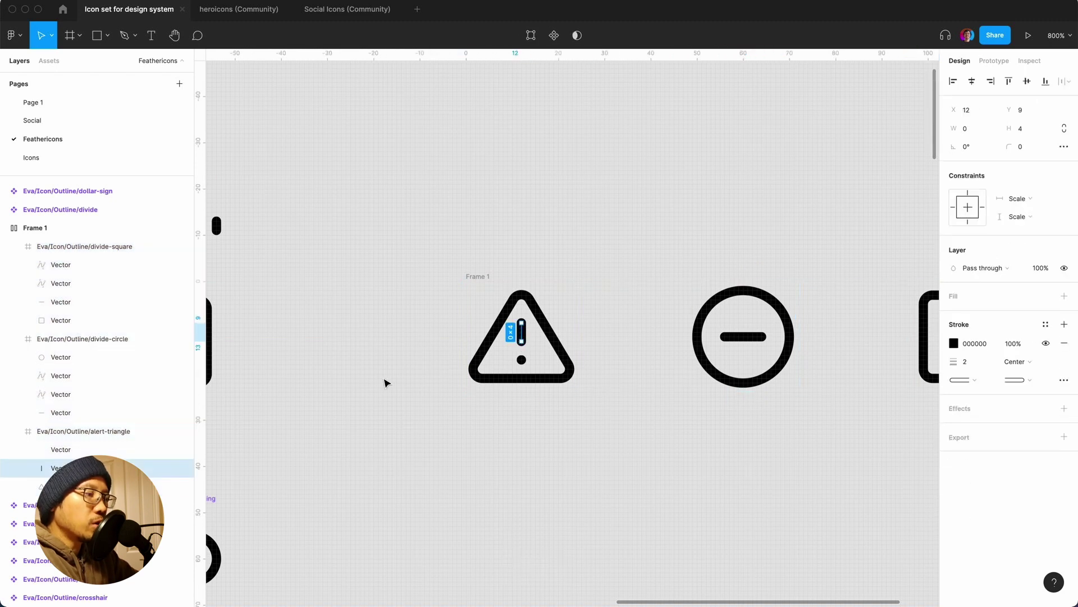
{"action": "key", "text": "Delete"}
{"action": "left_click", "coordinate": [524, 361]}
{"action": "left_click", "coordinate": [524, 363]}
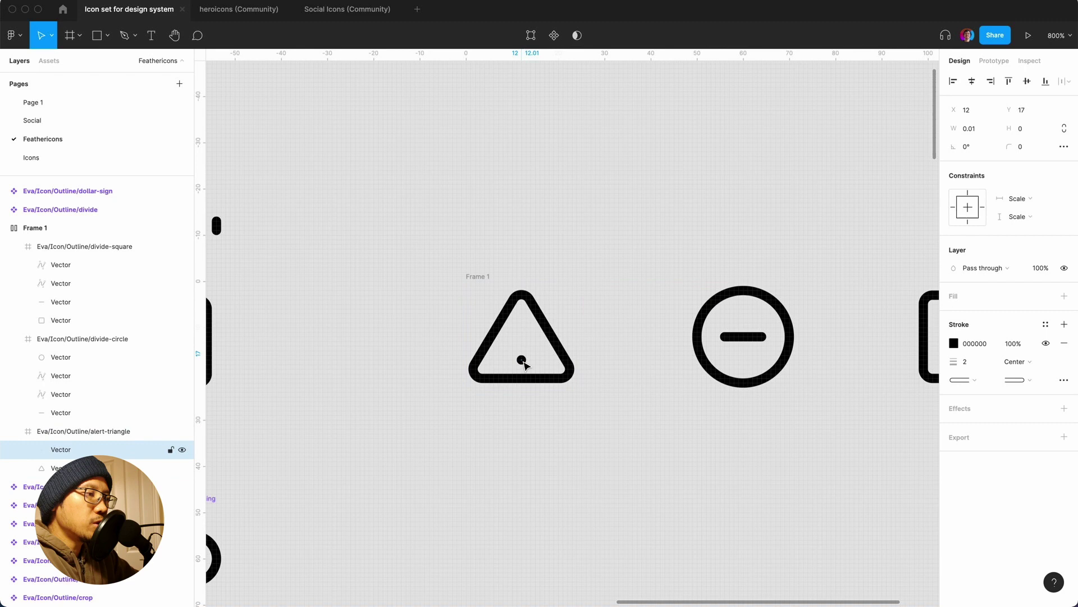
{"action": "key", "text": "Delete"}
- Delete the minus lines from the circle and square icons
{"action": "double_click", "coordinate": [765, 343]}
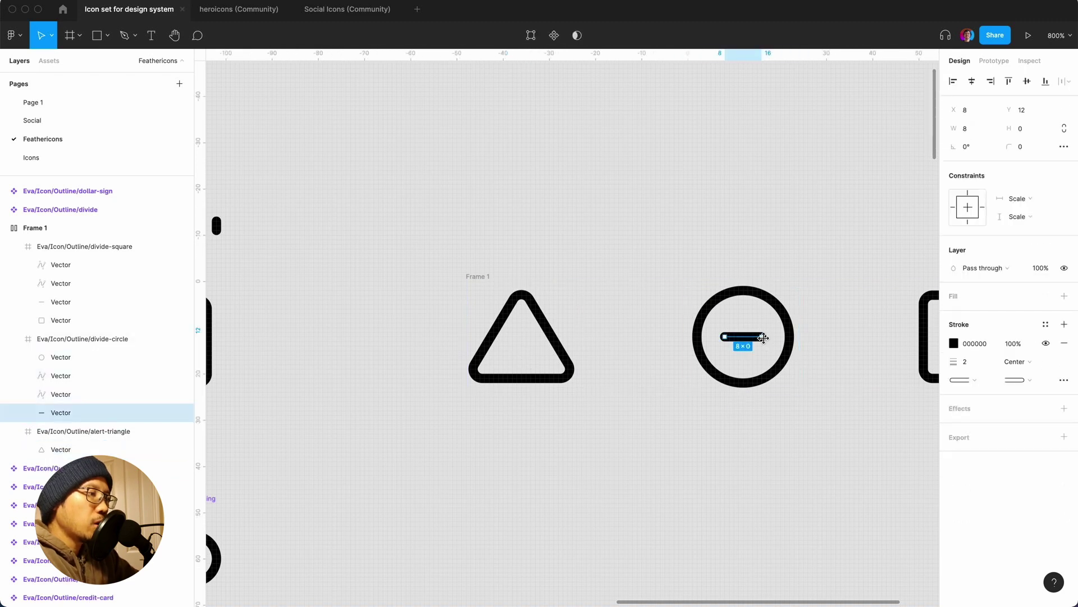
{"action": "key", "text": "Delete"}
{"action": "scroll", "coordinate": [767, 343], "scroll_direction": "right", "scroll_amount": 3}
{"action": "left_click", "coordinate": [788, 344]}
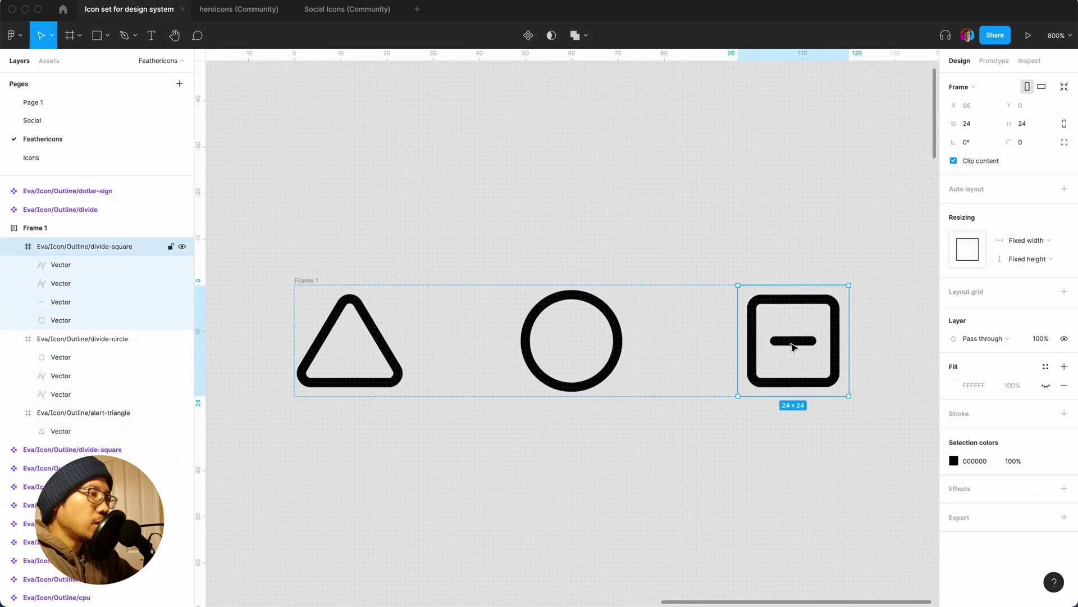
{"action": "left_click", "coordinate": [790, 344]}
{"action": "key", "text": "Delete"}
{"action": "key", "text": "minus"}
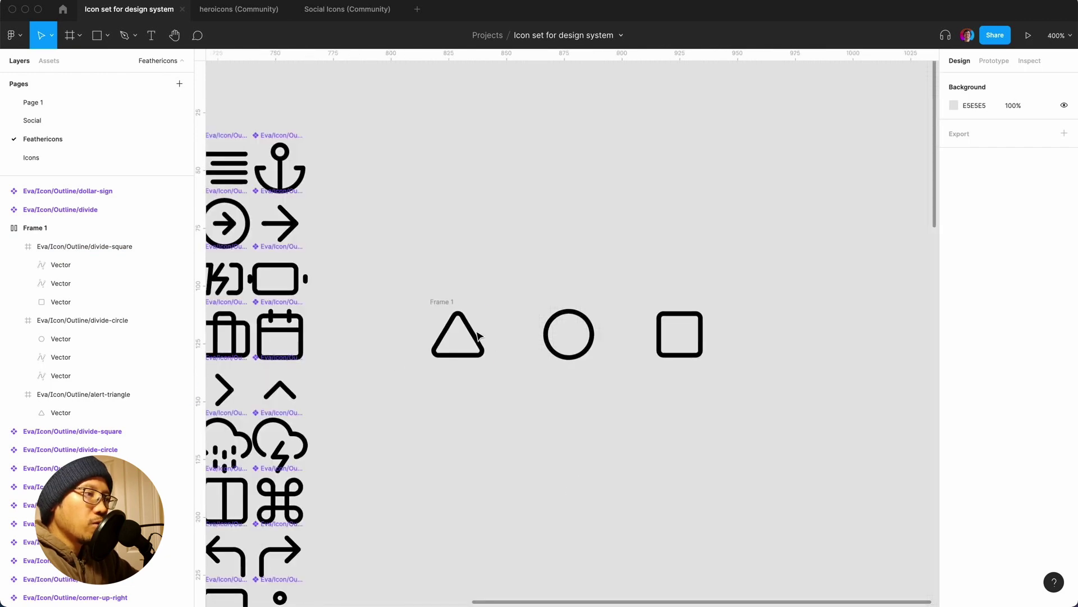
- Select the three icon frames inside Frame 1, try batch rename, then cancel it
{"action": "left_click", "coordinate": [40, 229]}
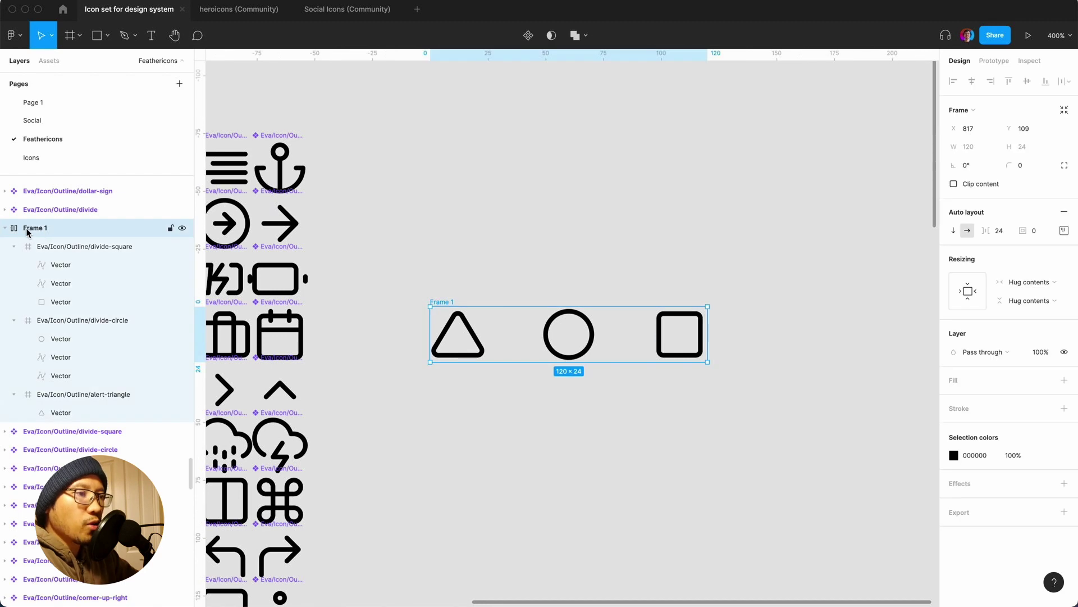
{"action": "key", "text": "Return"}
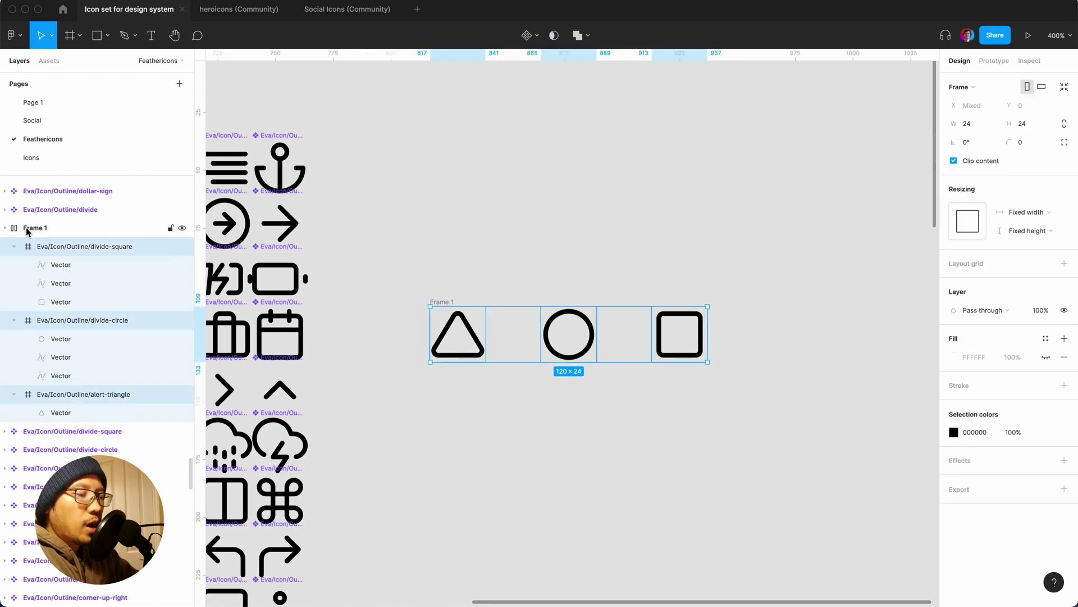
{"action": "key", "text": "super+r"}
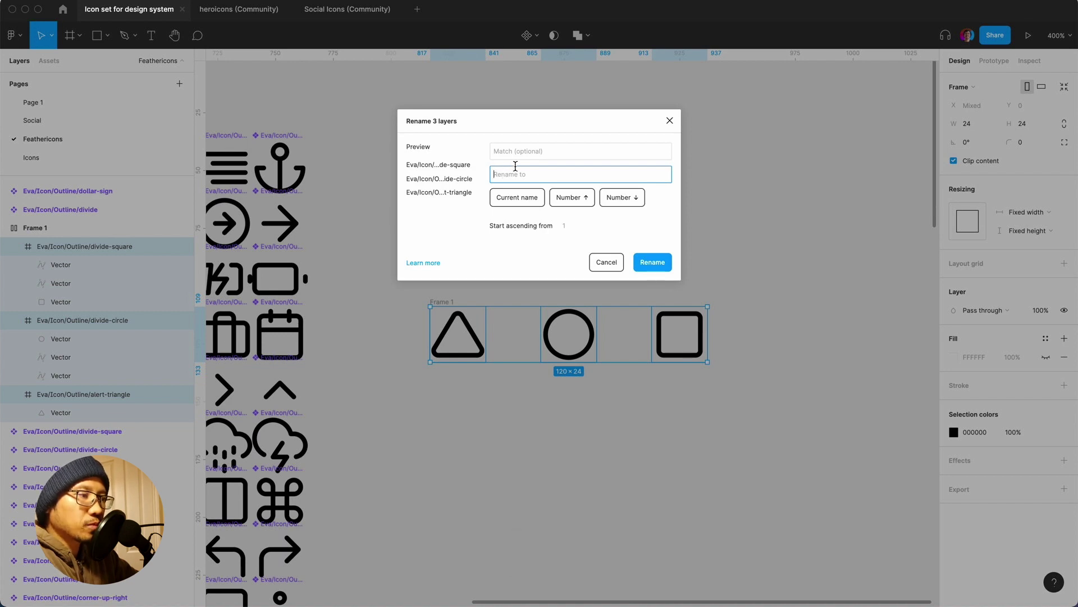
{"action": "left_click", "coordinate": [602, 263]}
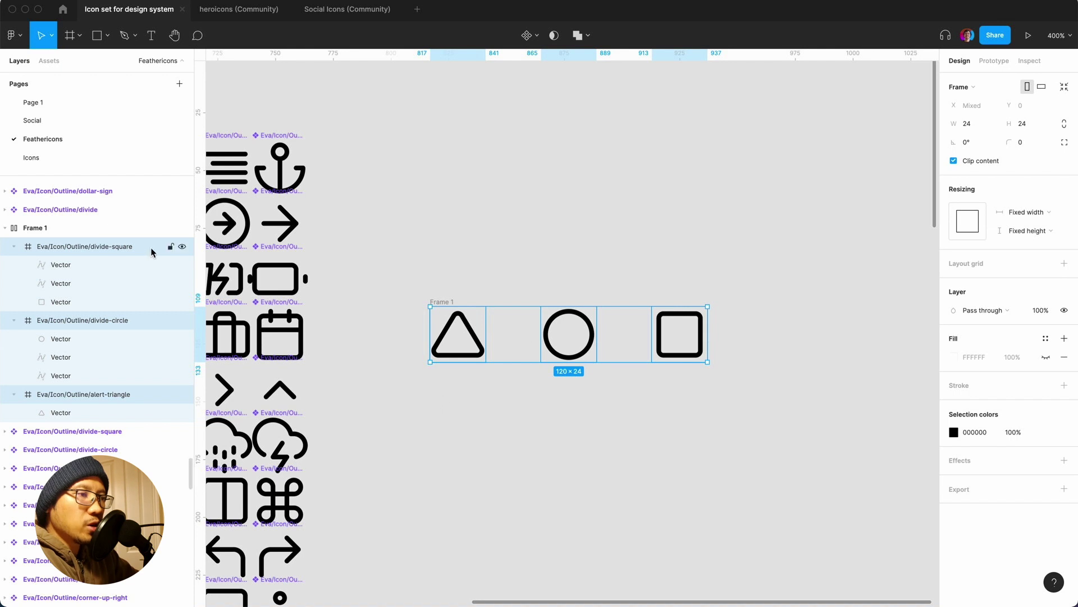
- Edit the square frame's layer name and begin trimming the circle frame's old name
{"action": "double_click", "coordinate": [98, 246]}
{"action": "key", "text": "Right"}
{"action": "key", "text": "BackSpace"}
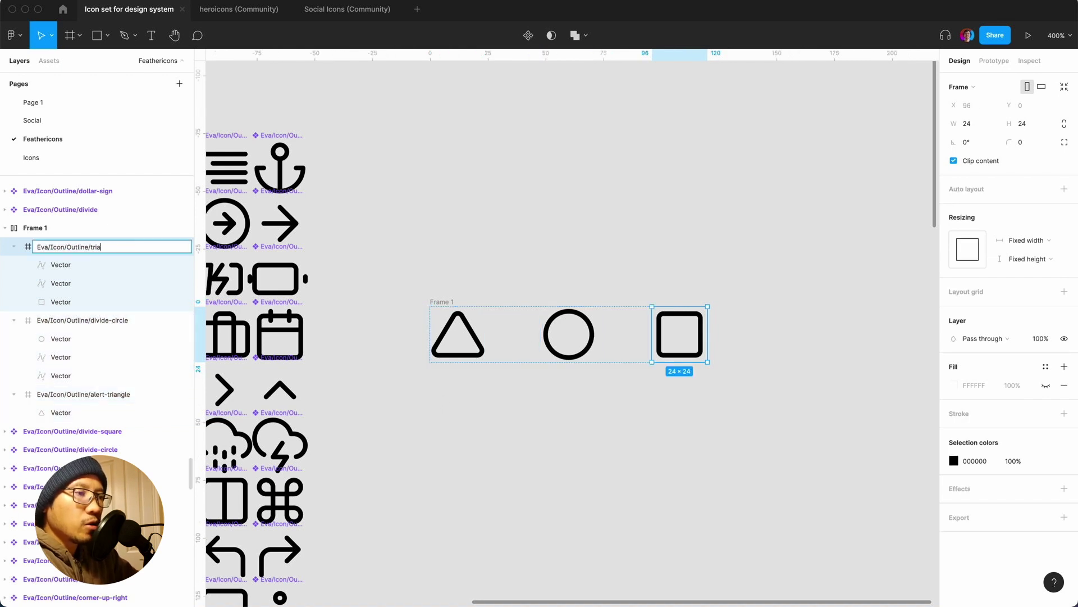
{"action": "key", "text": "Return"}
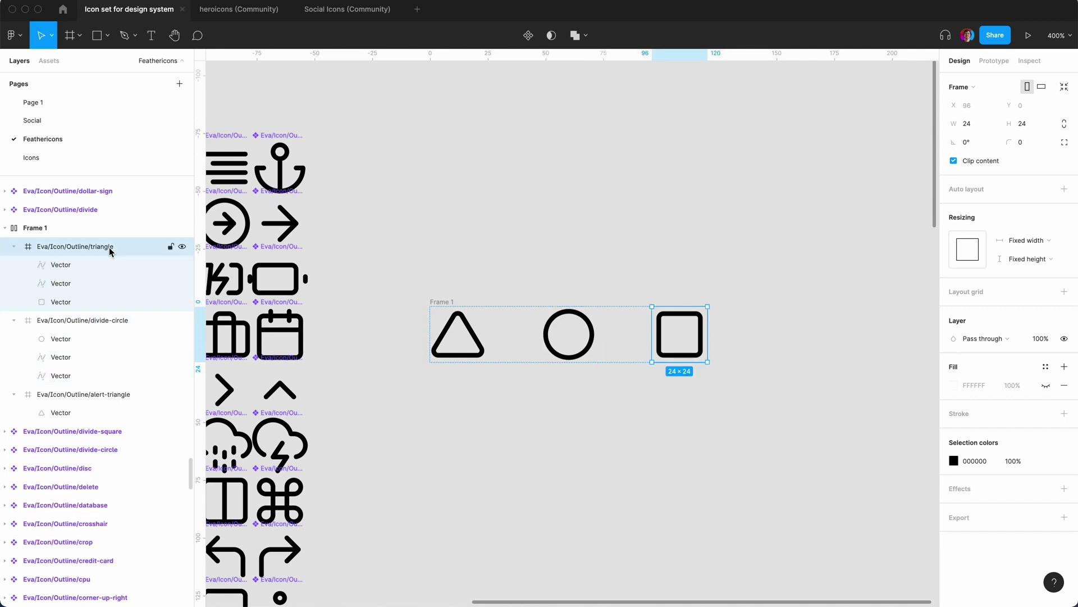
{"action": "double_click", "coordinate": [108, 247]}
{"action": "key", "text": "Right"}
{"action": "key", "text": "alt+BackSpace"}
- Finish naming the layers Eva/Icon/Outline/square, circle and triangle
{"action": "type", "text": "square"}
{"action": "key", "text": "Tab"}
{"action": "key", "text": "Right"}
{"action": "key", "text": "alt+BackSpace"}
{"action": "key", "text": "alt+BackSpace"}
{"action": "type", "text": "circle"}
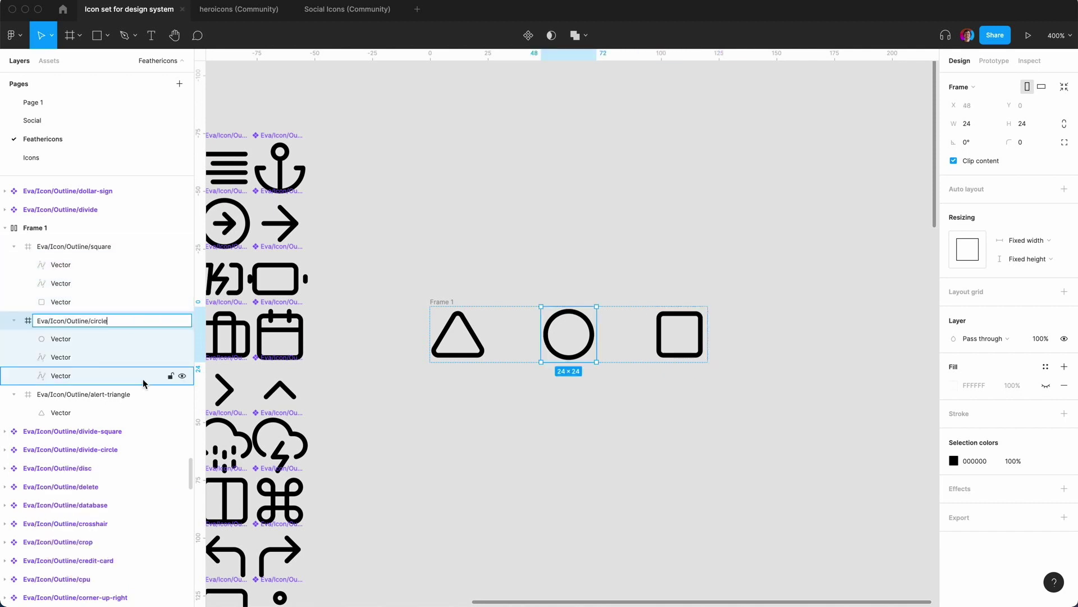
{"action": "key", "text": "Tab"}
{"action": "key", "text": "alt+Left"}
{"action": "key", "text": "alt+BackSpace"}
- Reselect the three icon frames, then undo an accidental single-component creation
{"action": "left_click", "coordinate": [387, 503]}
{"action": "key", "text": "super+z"}
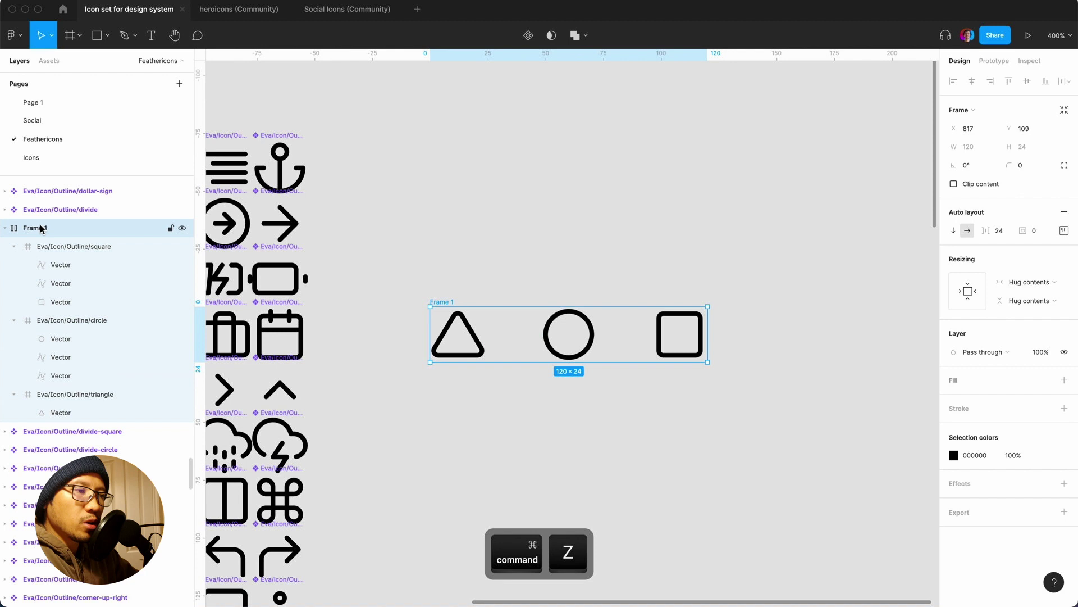
{"action": "key", "text": "Return"}
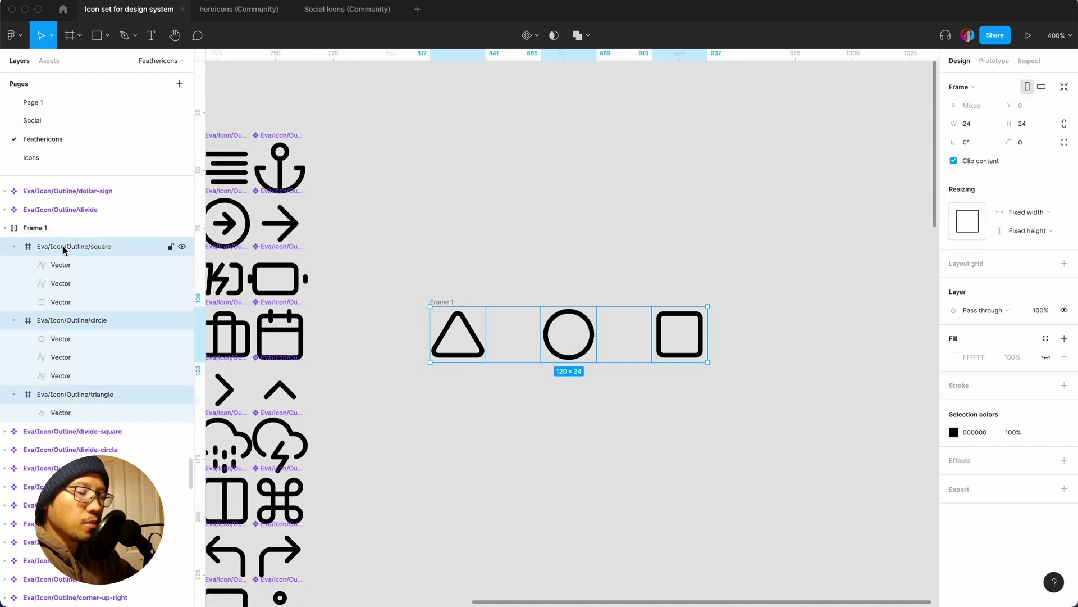
{"action": "key", "text": "super+alt+k"}
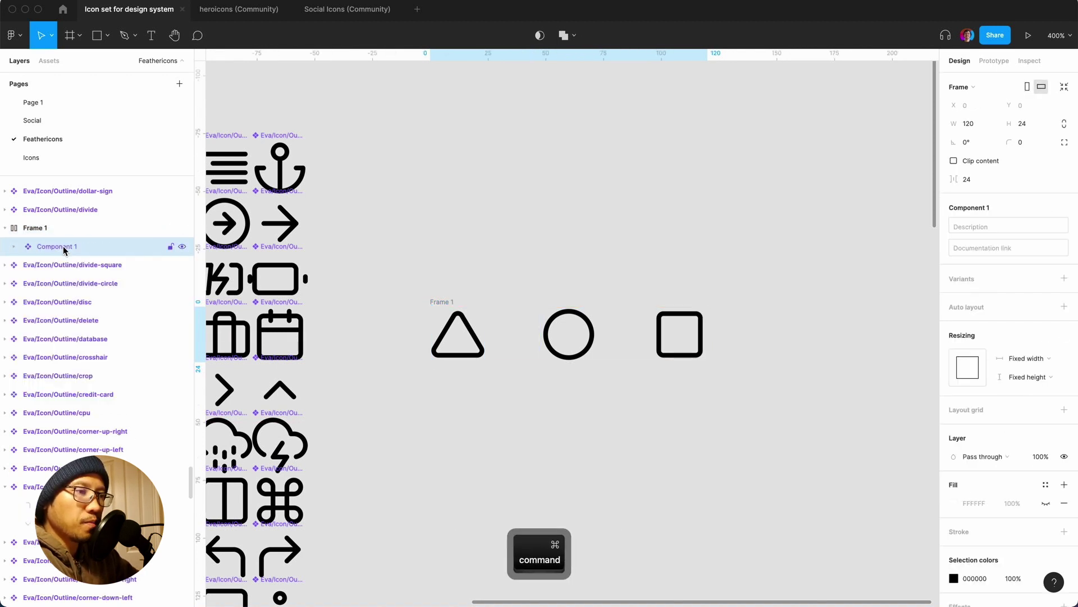
{"action": "left_click", "coordinate": [14, 246]}
{"action": "key", "text": "super+z"}
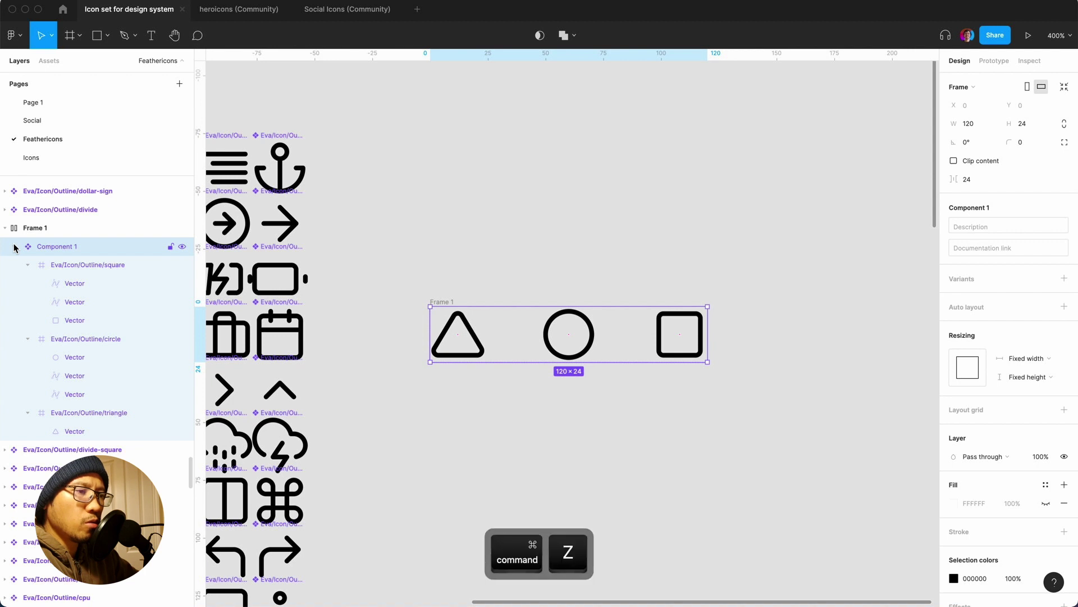
- Select the three icon frames in Frame 1 and show the component creation options
{"action": "left_click", "coordinate": [41, 230]}
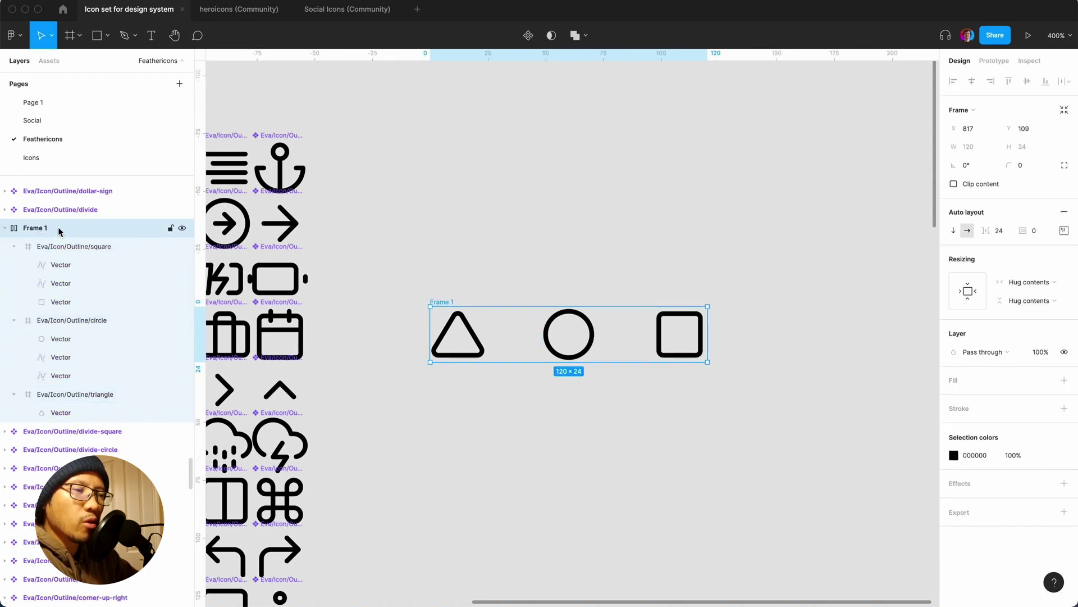
{"action": "key", "text": "Return"}
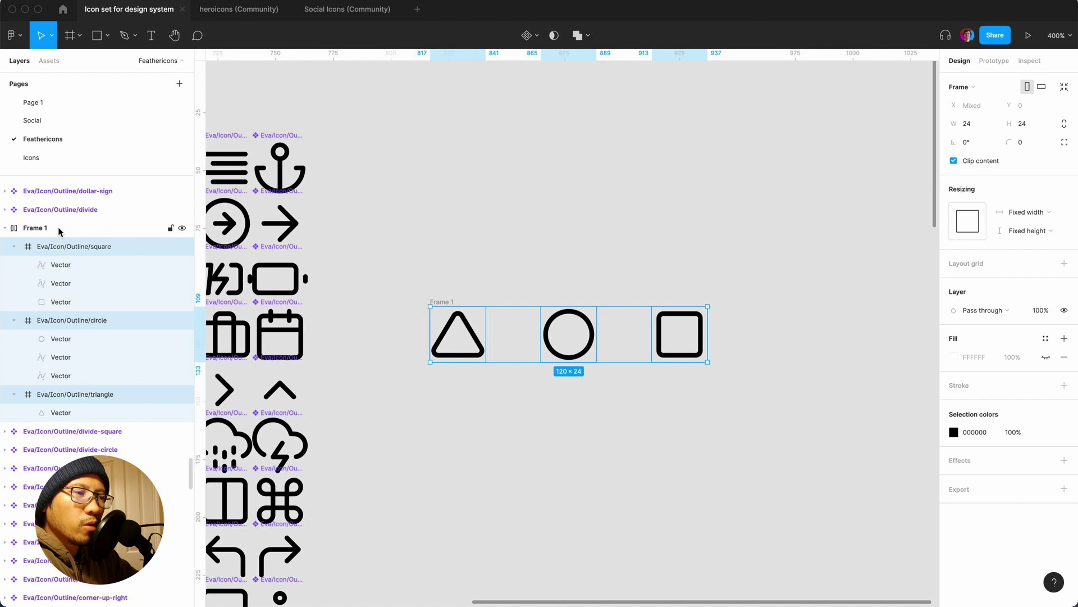
{"action": "left_click", "coordinate": [538, 37]}
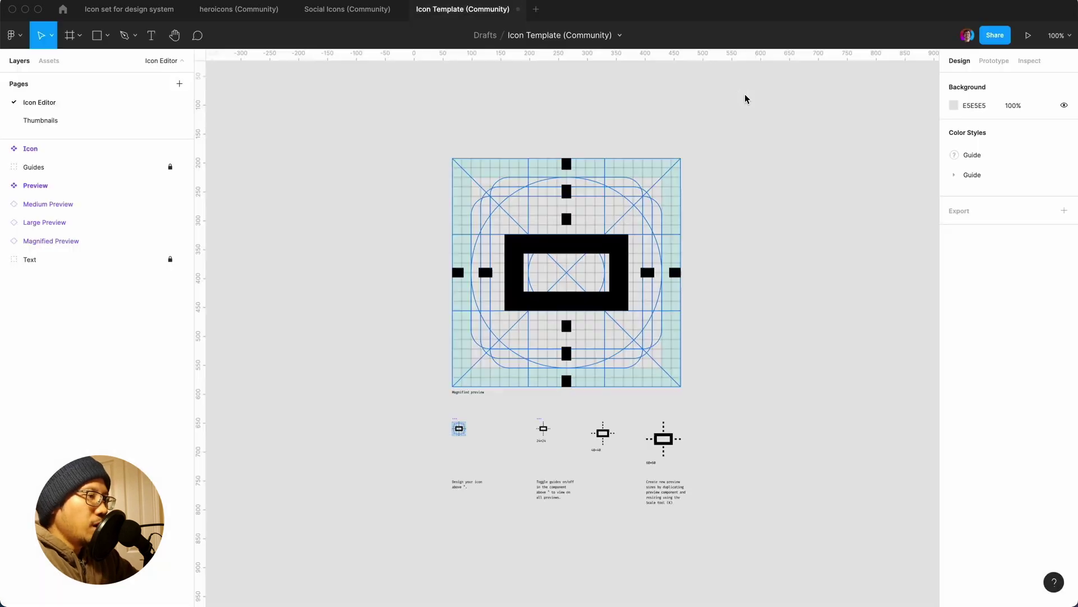
- Pan and zoom around the Icon component and its 24×24, 40×40 and 60×60 previews
{"action": "scroll", "coordinate": [303, 375], "scroll_direction": "up", "scroll_amount": 10}
{"action": "scroll", "coordinate": [303, 375], "scroll_direction": "down", "scroll_amount": 5}
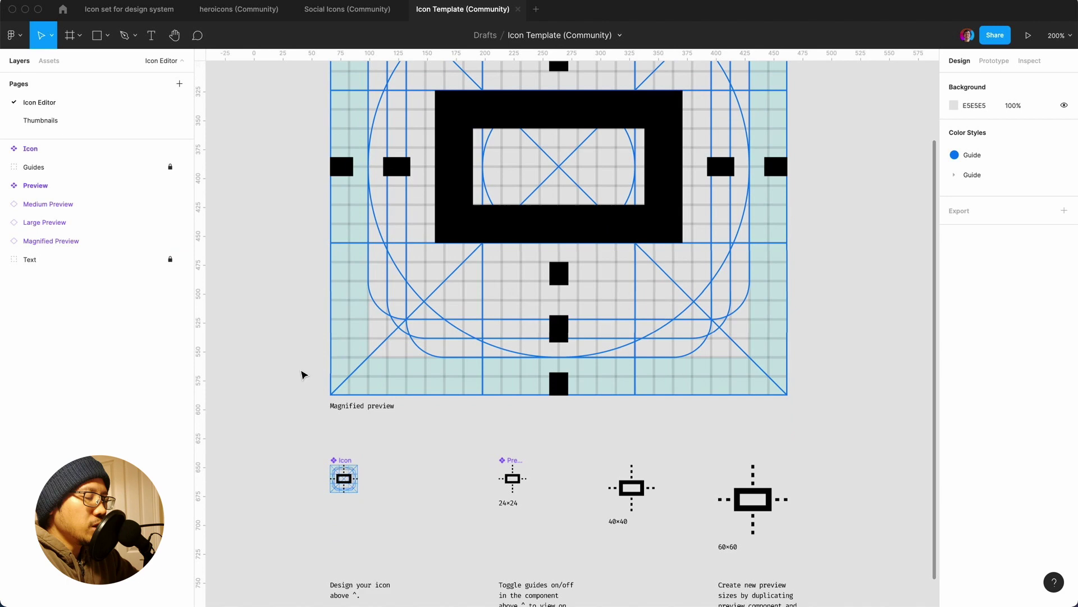
{"action": "scroll", "coordinate": [302, 374], "scroll_direction": "down", "scroll_amount": 5}
{"action": "scroll", "coordinate": [301, 373], "scroll_direction": "right", "scroll_amount": 3}
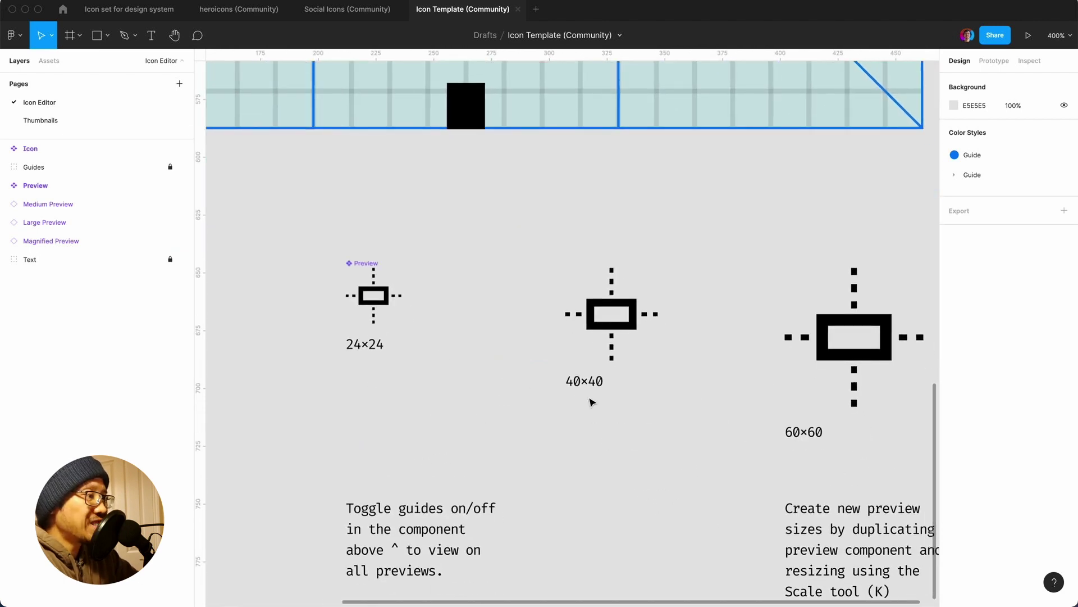
{"action": "scroll", "coordinate": [591, 402], "scroll_direction": "down", "scroll_amount": 5}
{"action": "scroll", "coordinate": [591, 403], "scroll_direction": "up", "scroll_amount": 2}
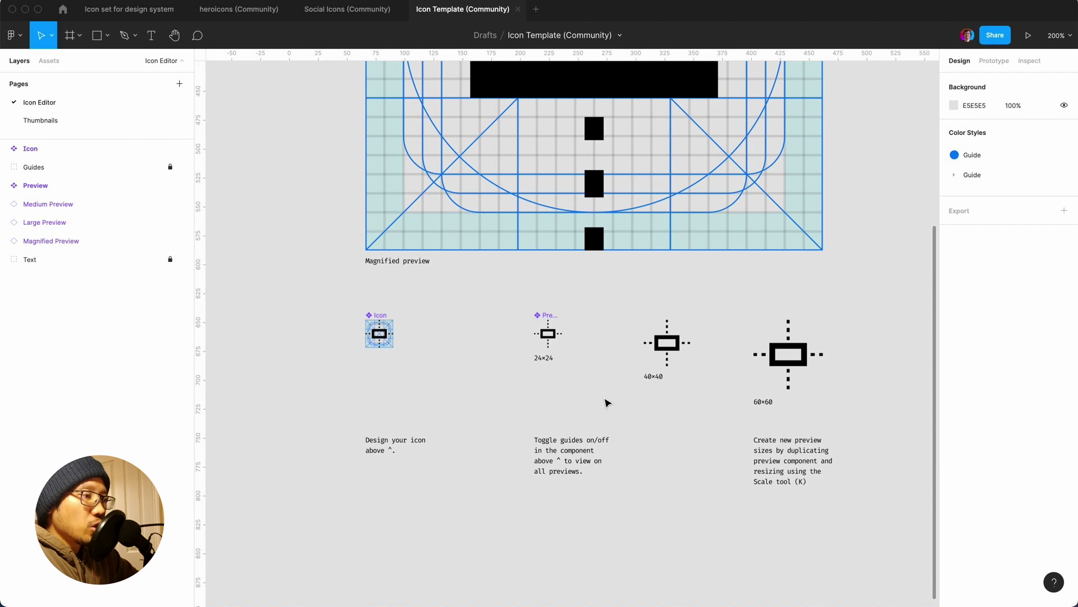
{"action": "scroll", "coordinate": [604, 402], "scroll_direction": "up", "scroll_amount": 2}
{"action": "scroll", "coordinate": [376, 310], "scroll_direction": "left", "scroll_amount": 4}
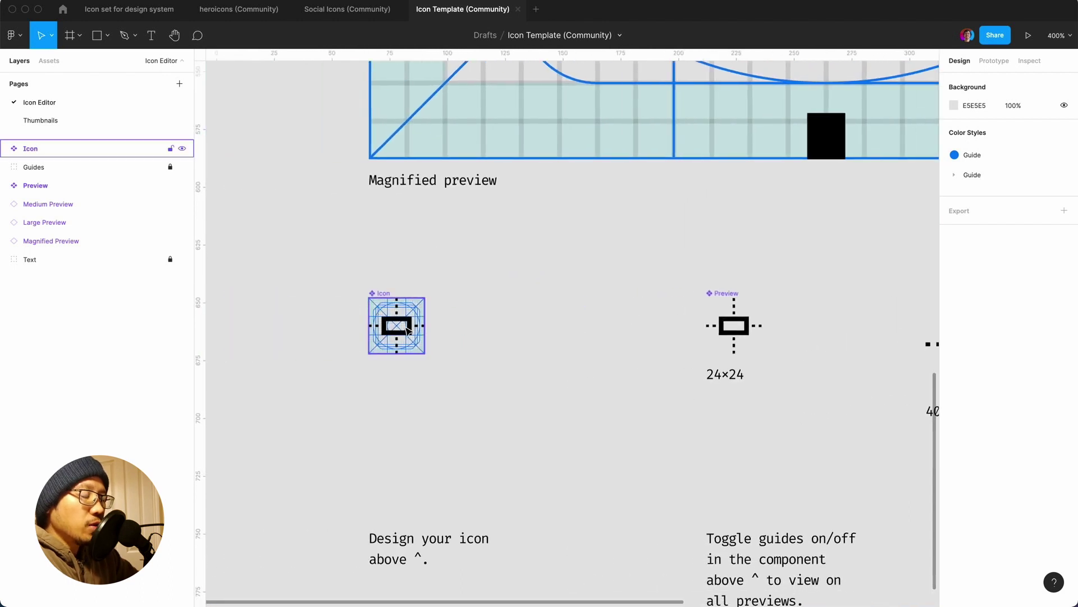
{"action": "scroll", "coordinate": [408, 331], "scroll_direction": "up", "scroll_amount": 5}
{"action": "scroll", "coordinate": [265, 390], "scroll_direction": "up", "scroll_amount": 5}
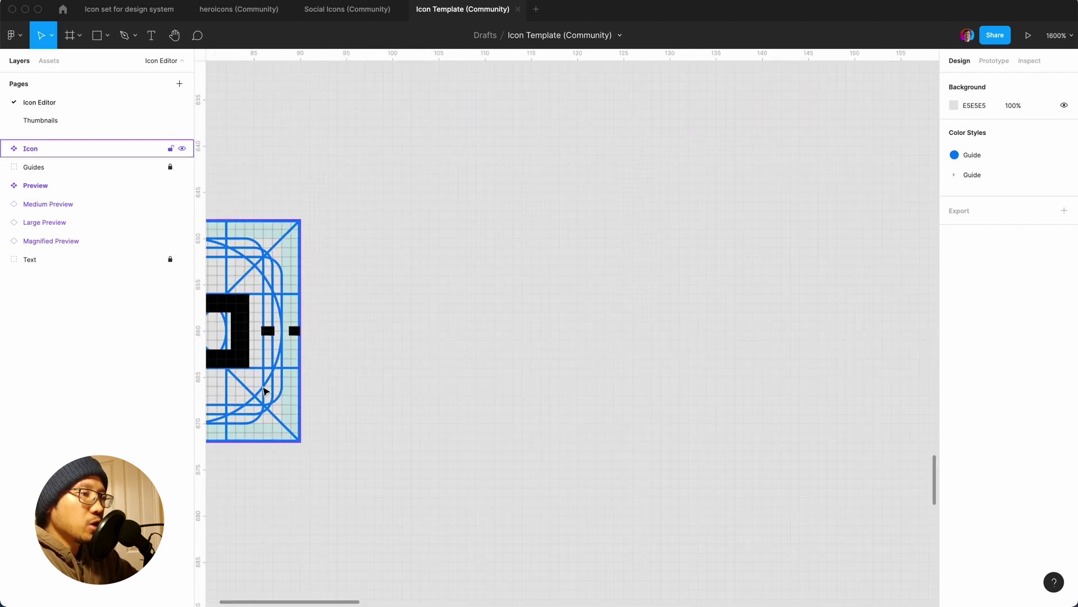
{"action": "key", "text": "minus"}
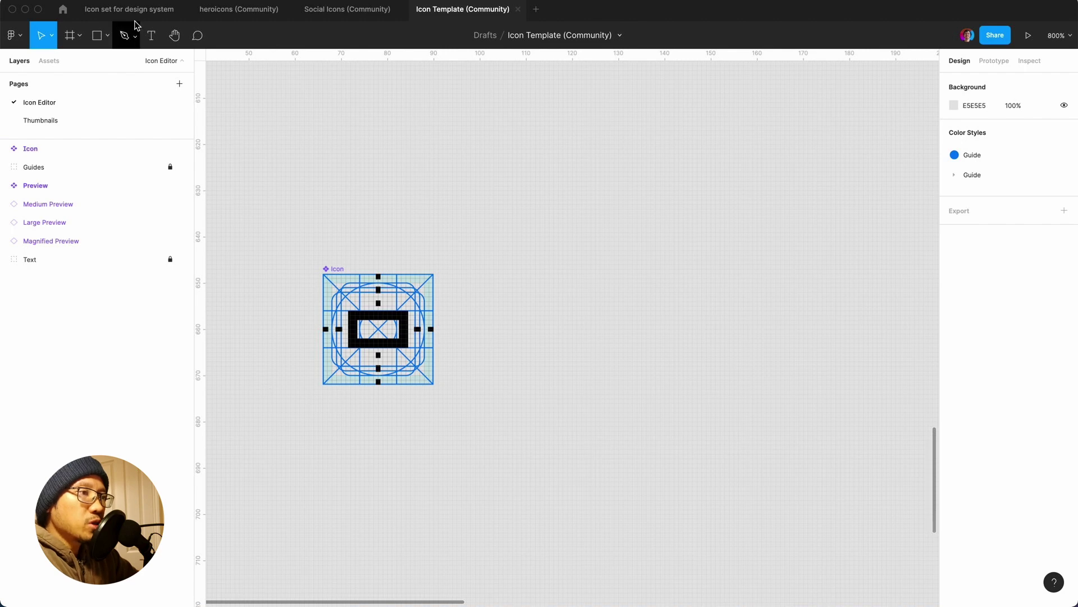
- Place a 100×100 Polygon triangle on the Icon Template canvas, then return to the Icon set file
{"action": "left_click", "coordinate": [107, 37]}
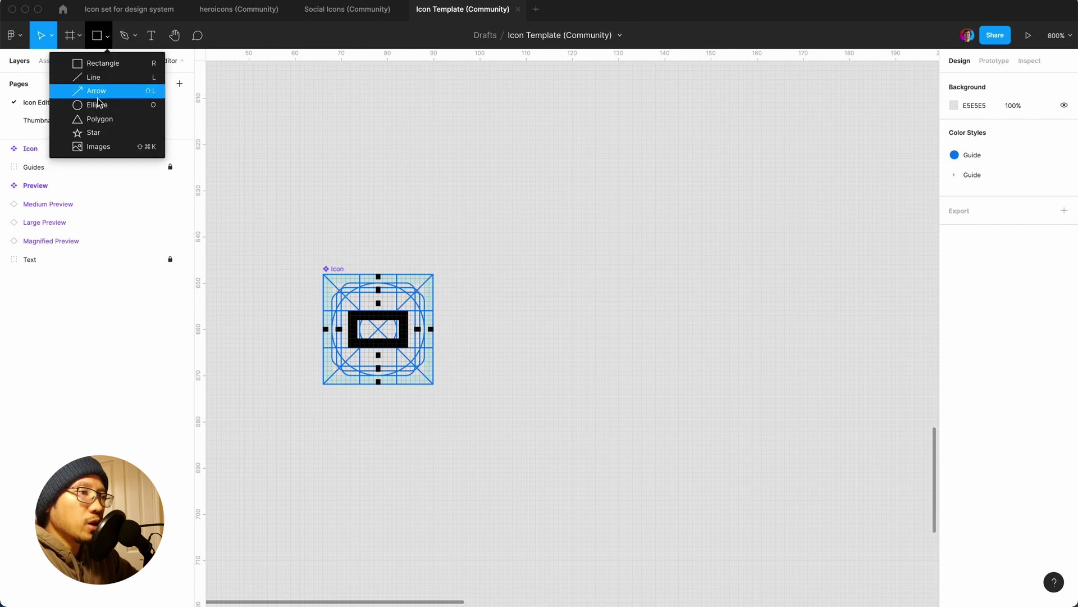
{"action": "left_click", "coordinate": [101, 119]}
{"action": "left_click", "coordinate": [541, 193]}
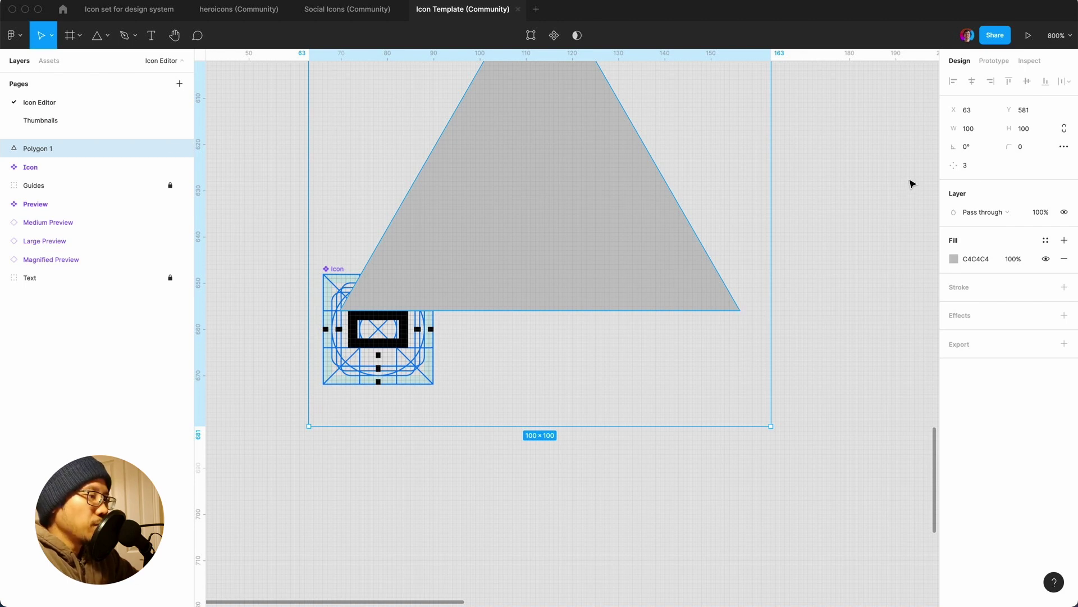
{"action": "left_click", "coordinate": [975, 131]}
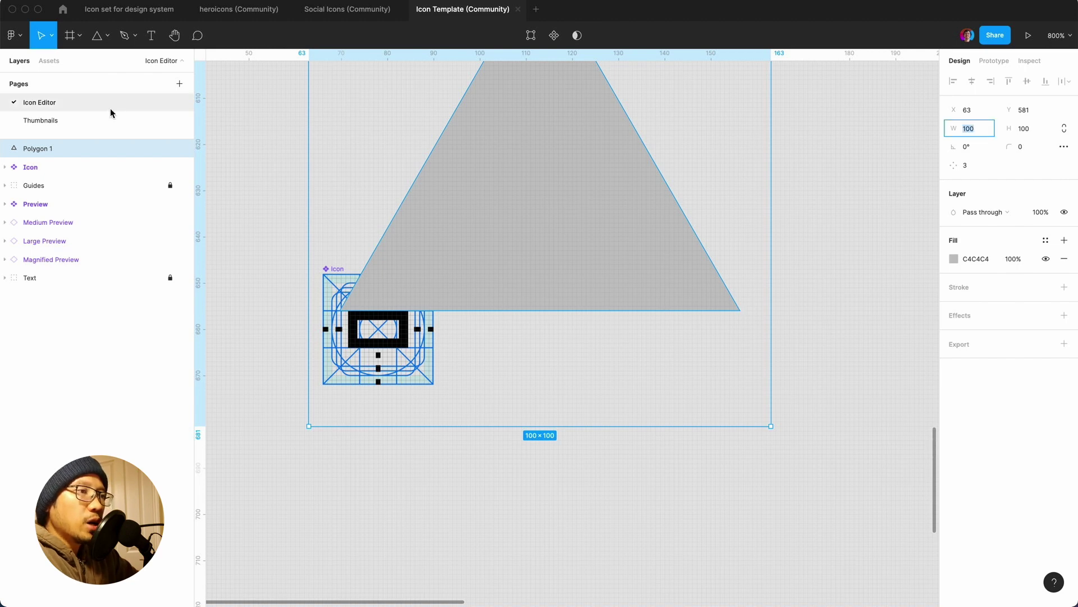
{"action": "left_click", "coordinate": [138, 15]}
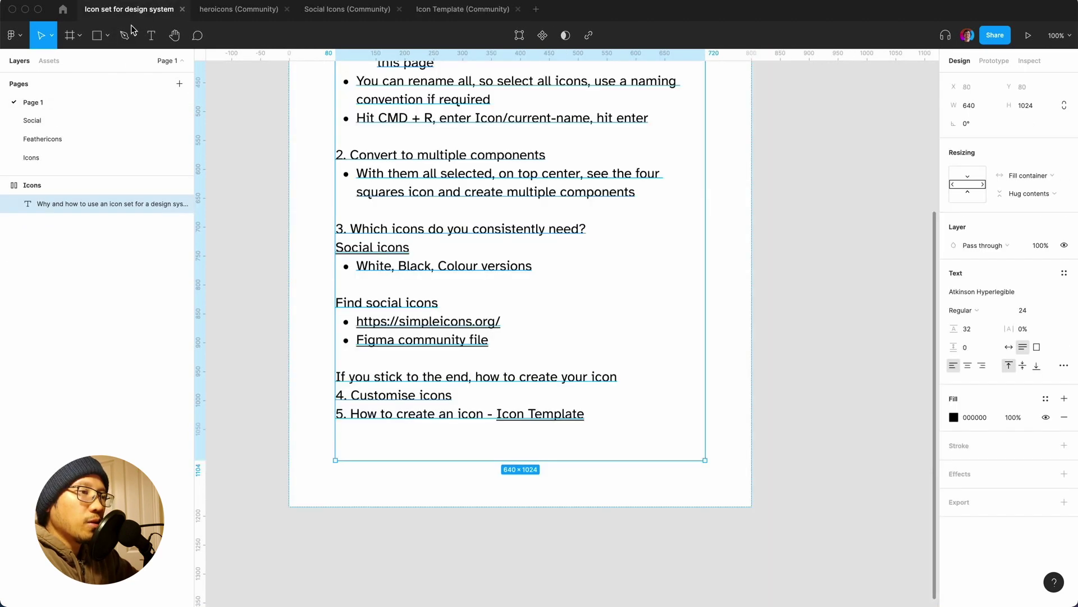
- Confirm the Feathericons triangle vector measures 20.9×18.1, then go back to the Icon Template
{"action": "left_click", "coordinate": [49, 156]}
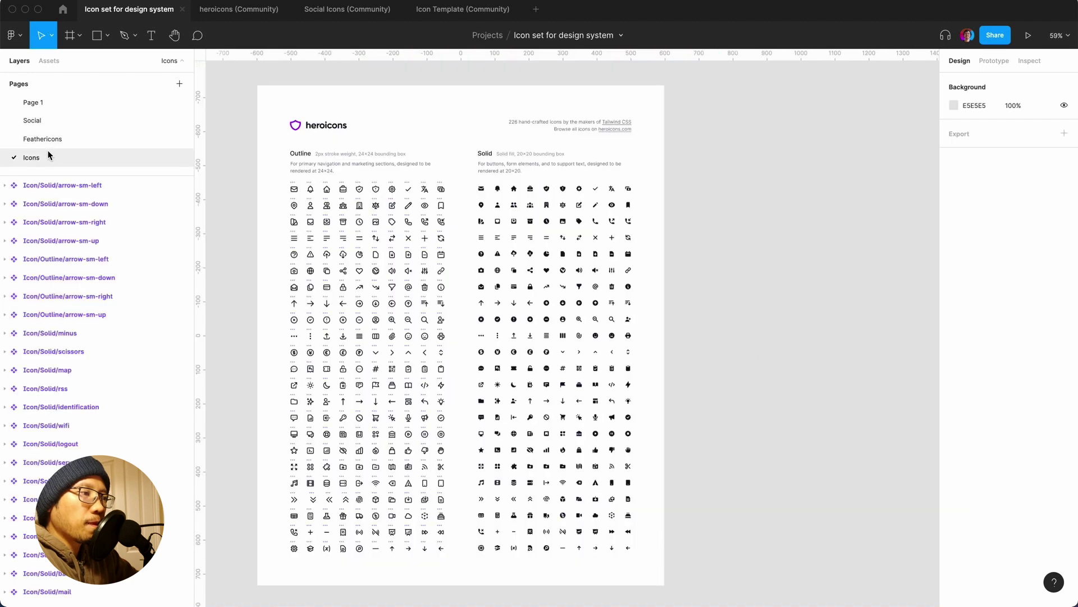
{"action": "left_click", "coordinate": [51, 139]}
{"action": "left_click", "coordinate": [53, 121]}
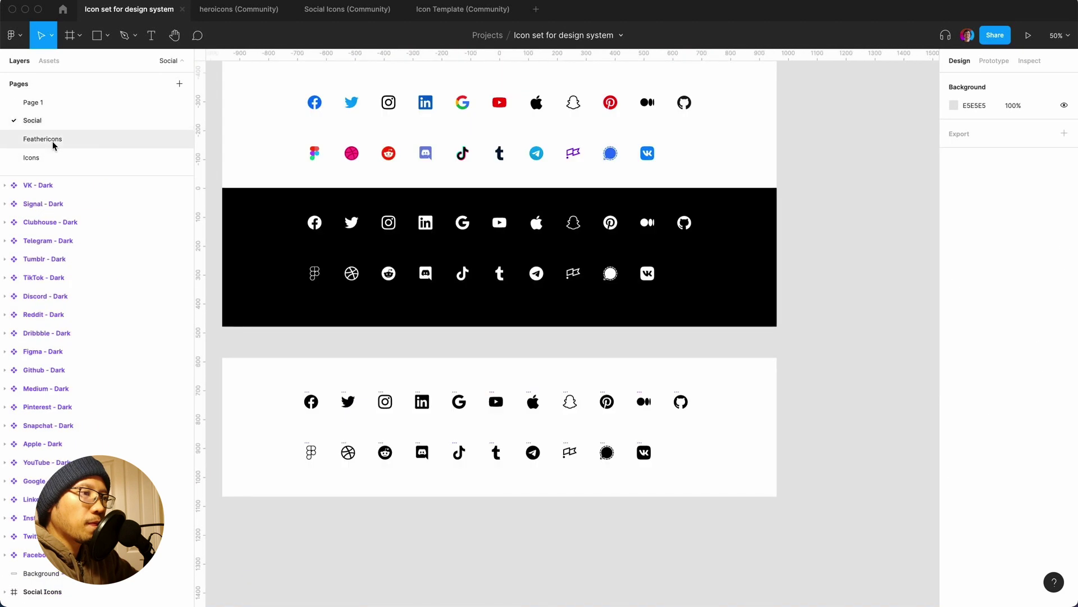
{"action": "left_click", "coordinate": [52, 139]}
{"action": "key", "text": "plus"}
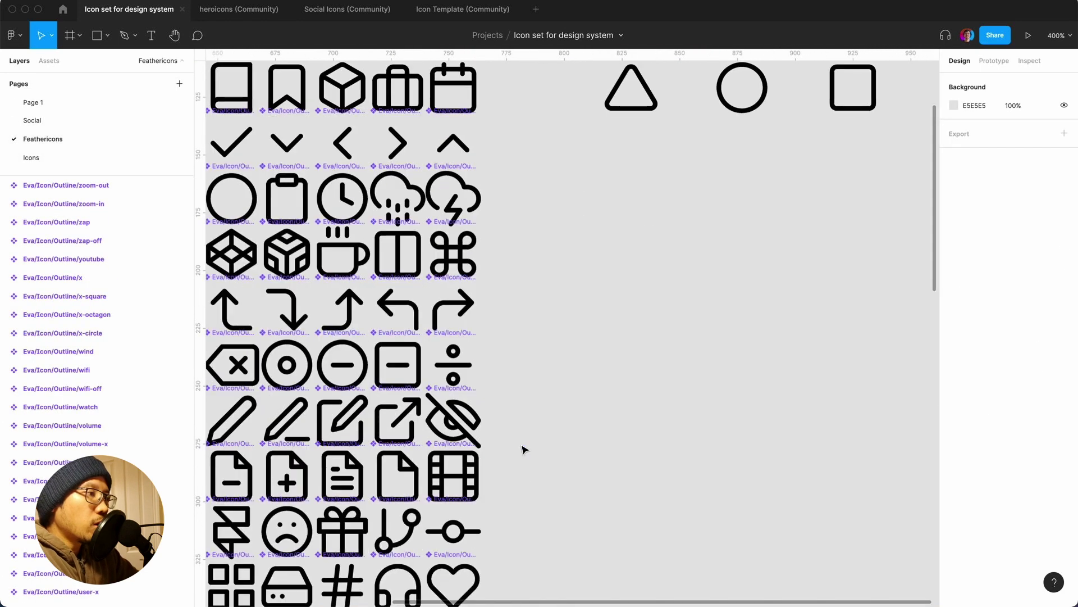
{"action": "double_click", "coordinate": [653, 104]}
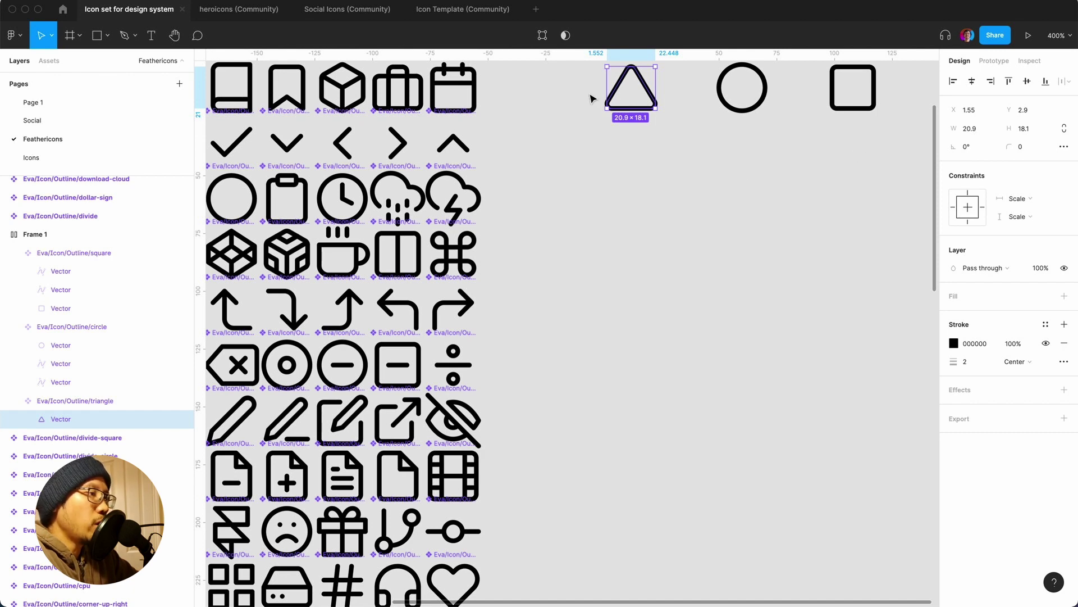
{"action": "left_click", "coordinate": [449, 10]}
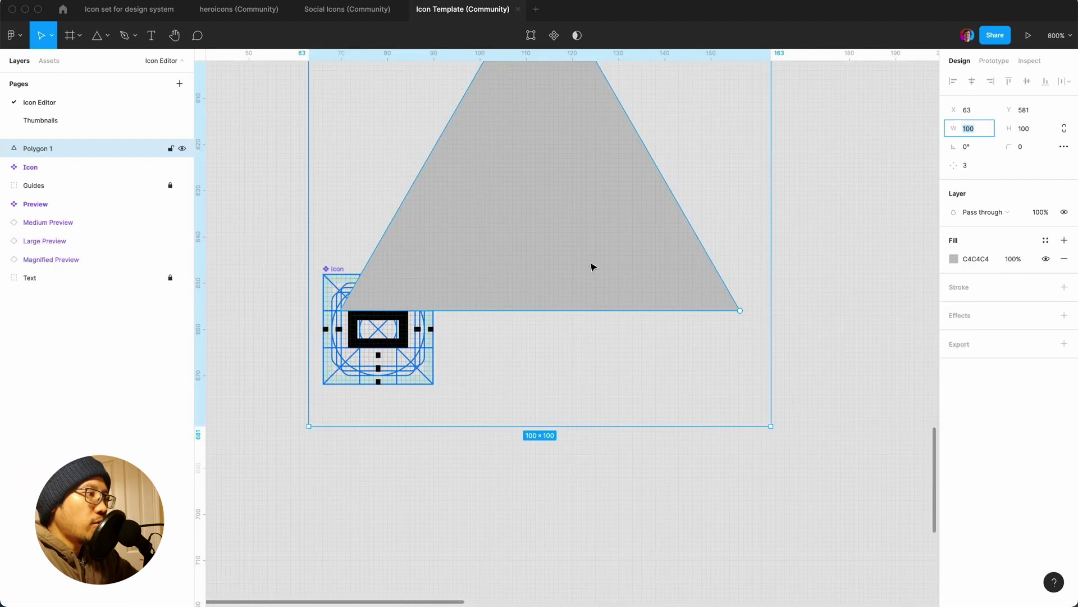
- Resize Polygon 1 to 20×20 and move it beside the Icon frame
{"action": "type", "text": "20"}
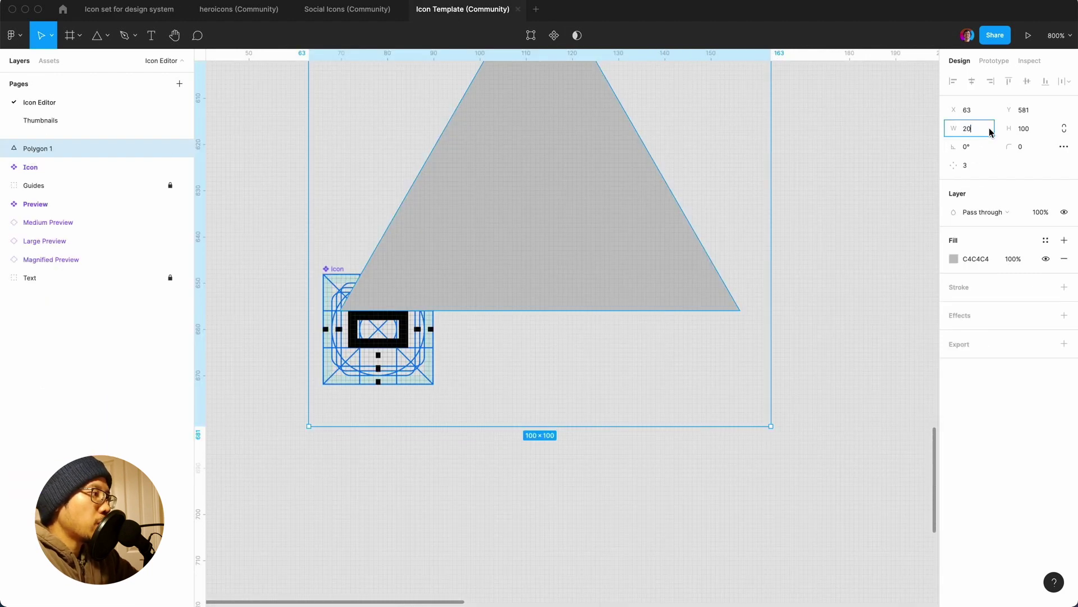
{"action": "left_click", "coordinate": [1064, 128]}
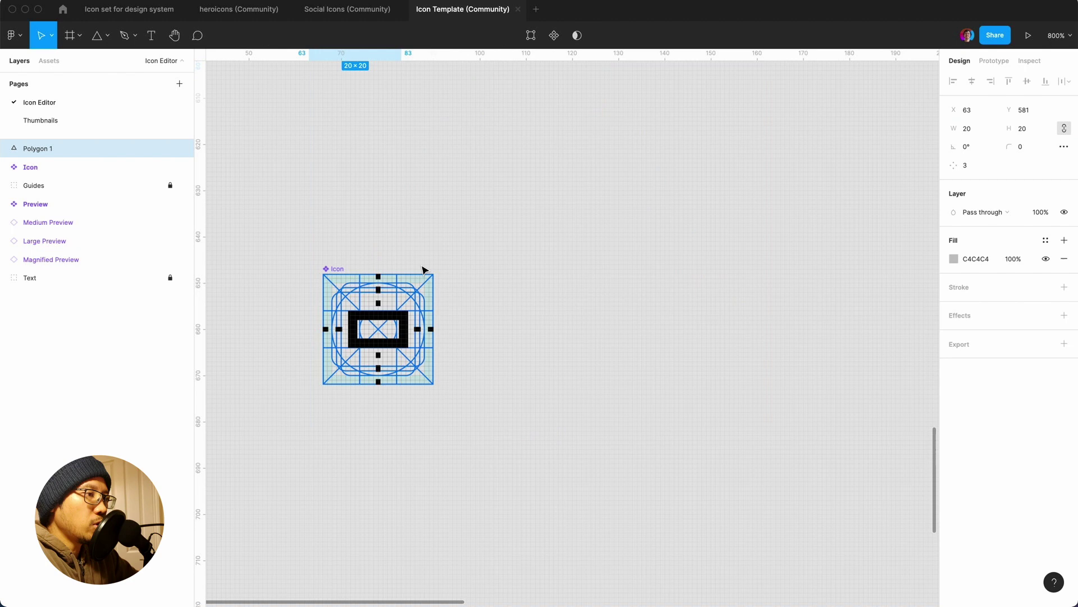
{"action": "scroll", "coordinate": [383, 118], "scroll_direction": "up", "scroll_amount": 3}
{"action": "left_click_drag", "start_coordinate": [370, 103], "coordinate": [509, 435]}
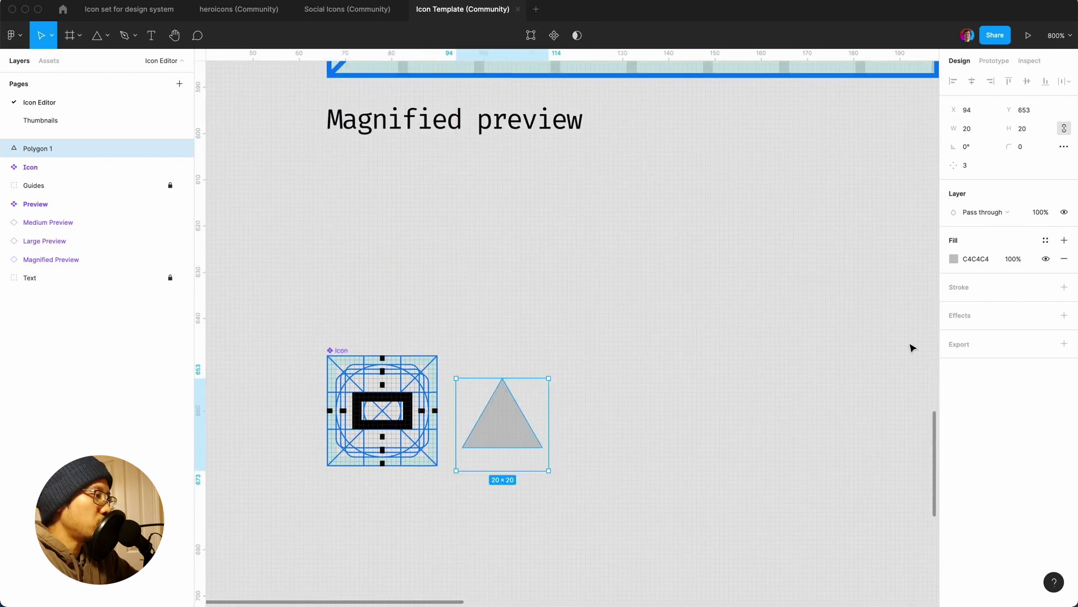
- Remove the triangle's grey fill and give it a black centre-aligned 1 px stroke
{"action": "left_click", "coordinate": [1065, 259]}
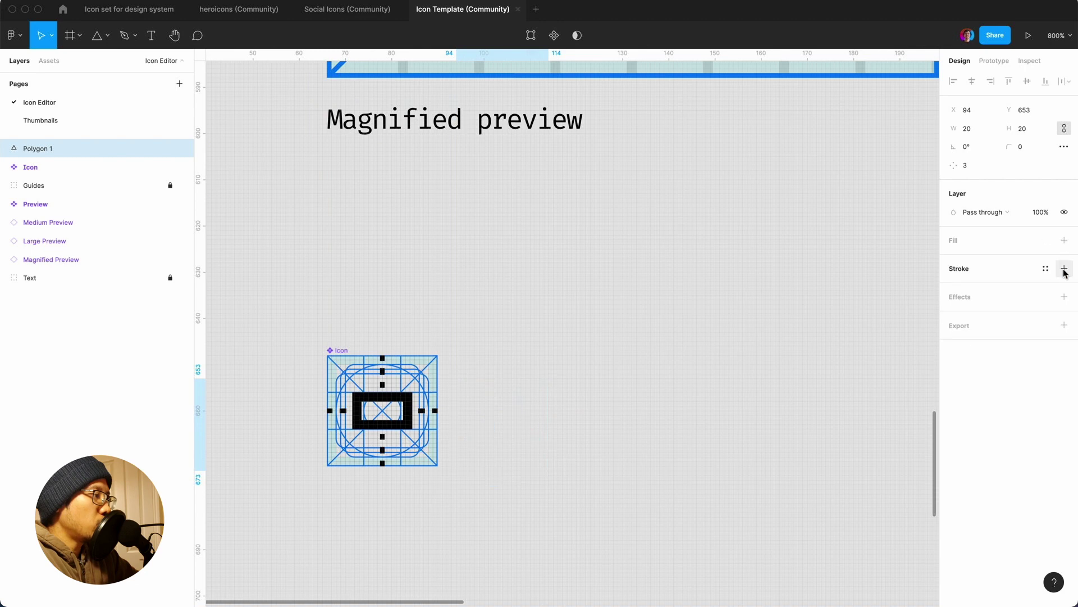
{"action": "left_click", "coordinate": [1065, 268]}
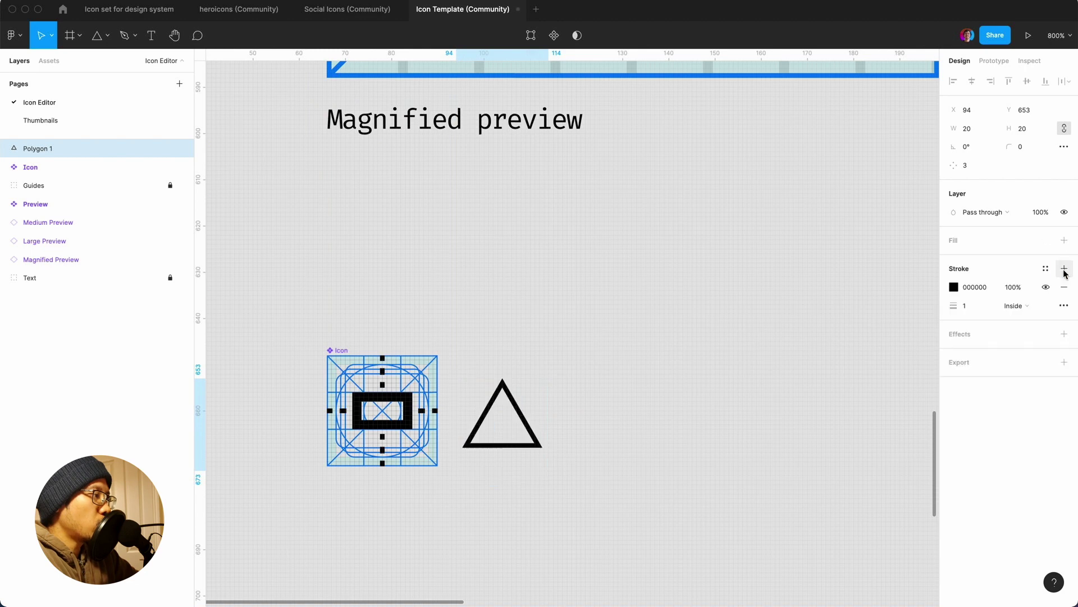
{"action": "left_click", "coordinate": [1014, 306]}
{"action": "left_click", "coordinate": [1014, 288]}
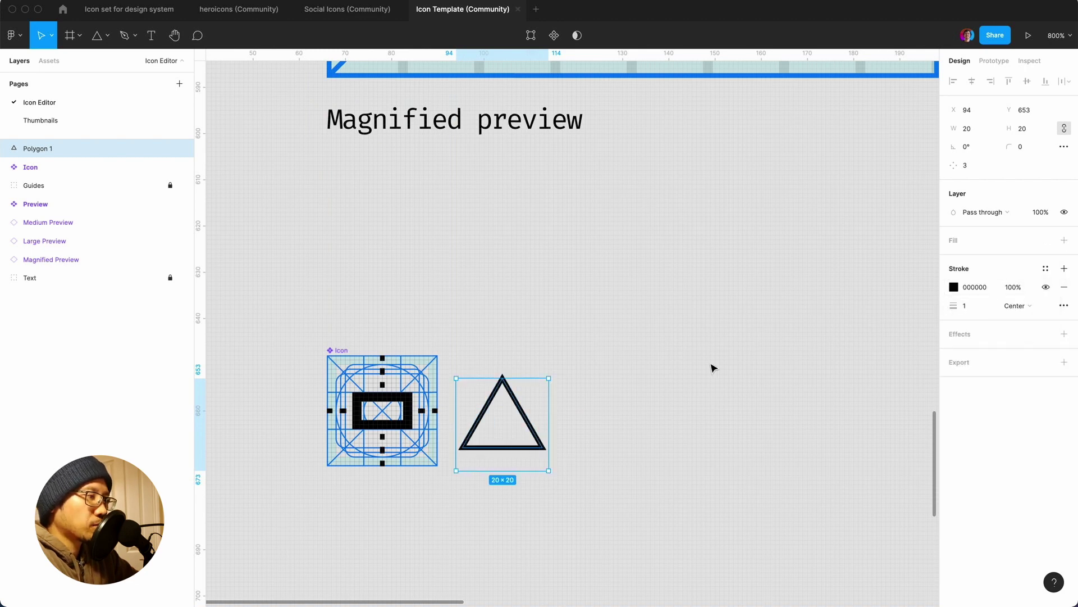
{"action": "scroll", "coordinate": [711, 368], "scroll_direction": "up", "scroll_amount": 5}
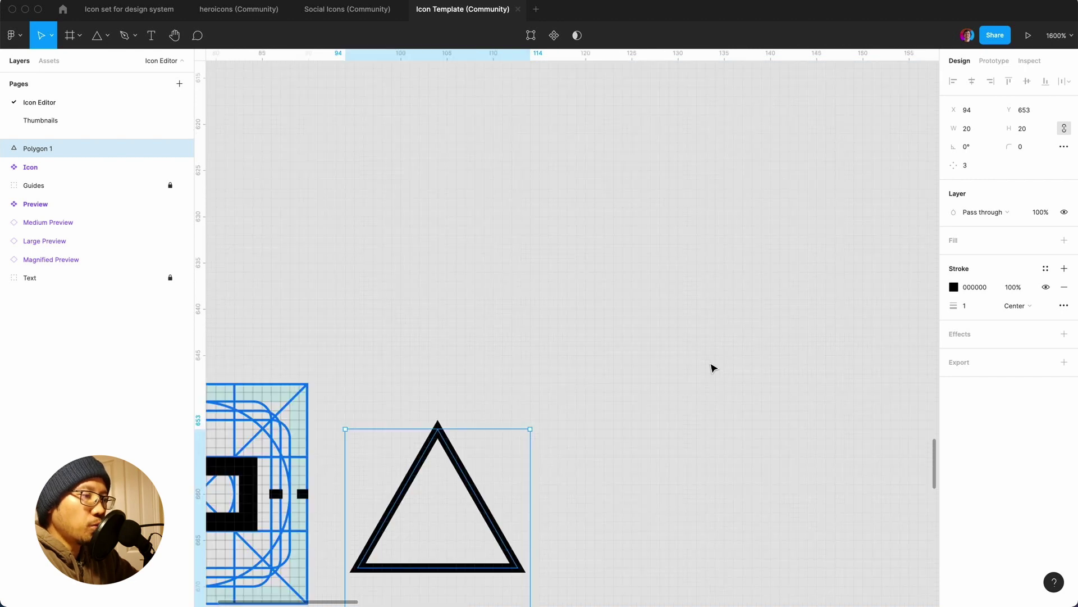
{"action": "left_click", "coordinate": [780, 353]}
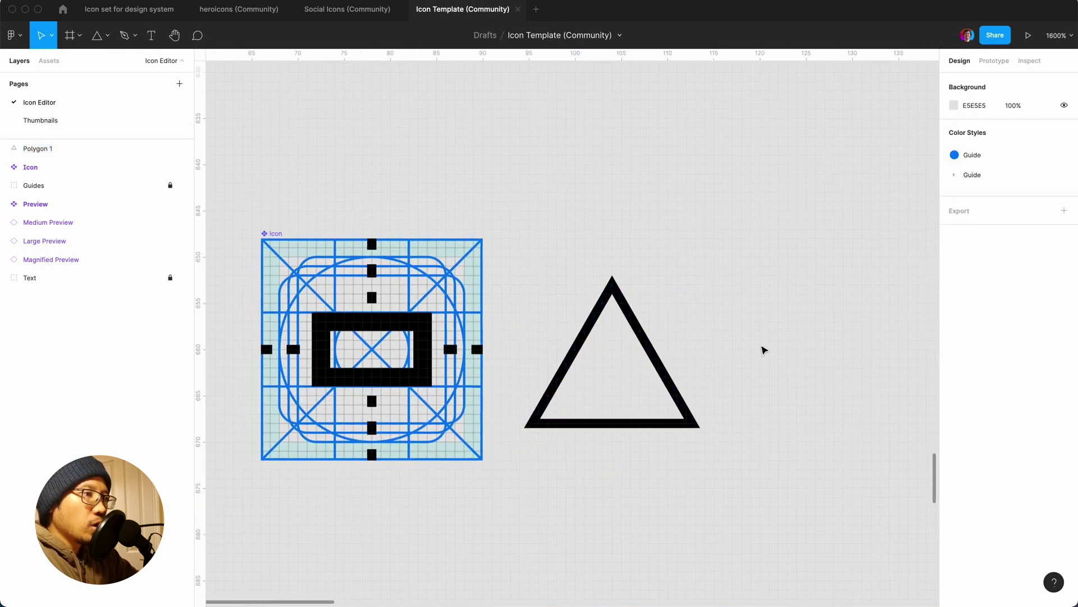
- Compare with the Feathericons triangle in the Icon set file, then return to the Icon Template
{"action": "left_click", "coordinate": [358, 12]}
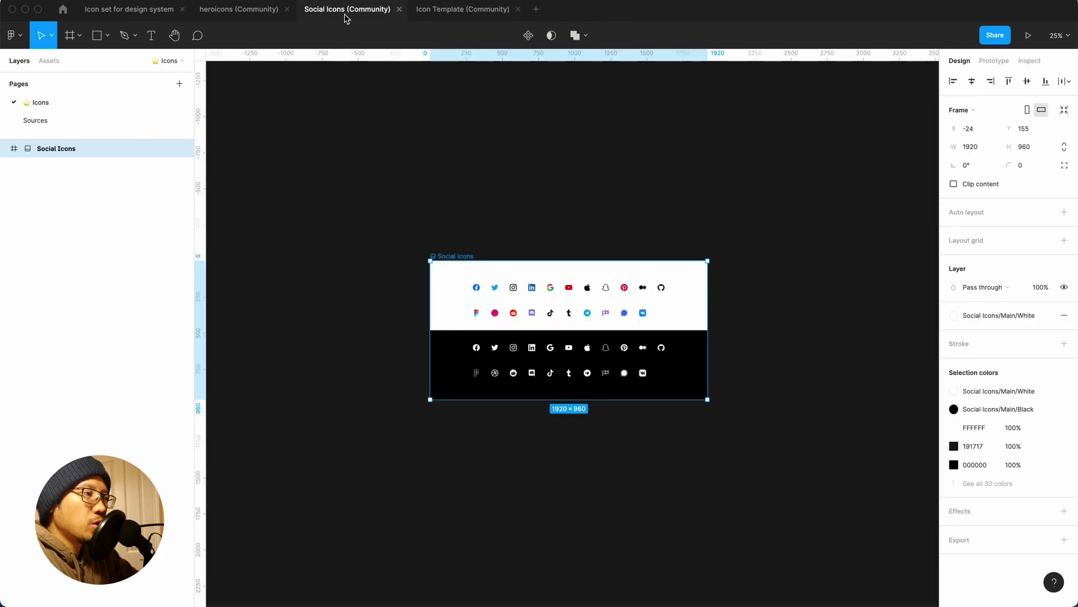
{"action": "left_click", "coordinate": [246, 12]}
{"action": "left_click", "coordinate": [158, 10]}
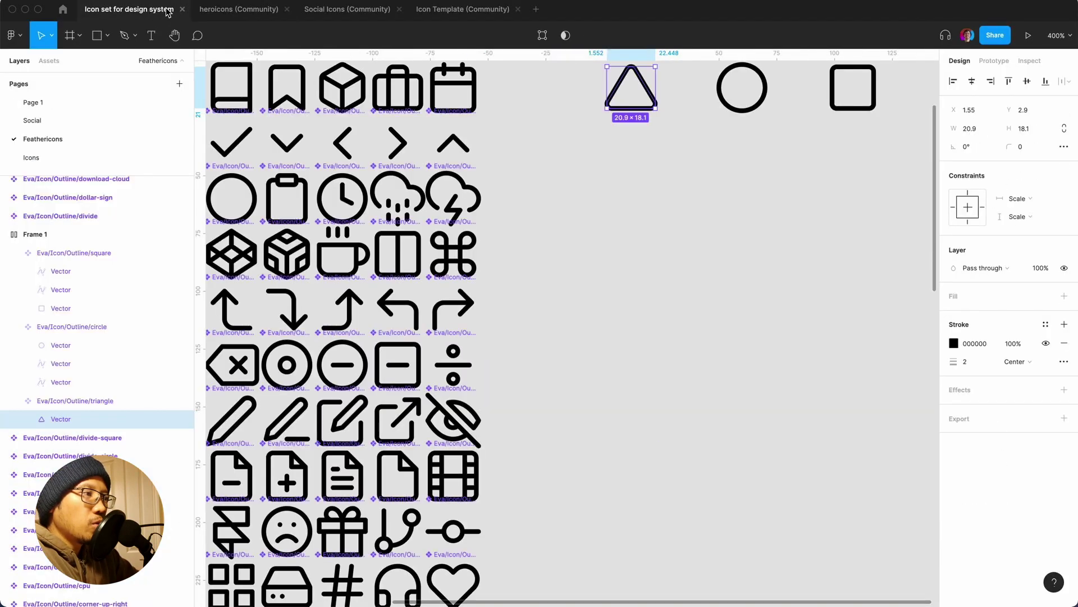
{"action": "scroll", "coordinate": [628, 195], "scroll_direction": "up", "scroll_amount": 2}
{"action": "scroll", "coordinate": [628, 194], "scroll_direction": "right", "scroll_amount": 2}
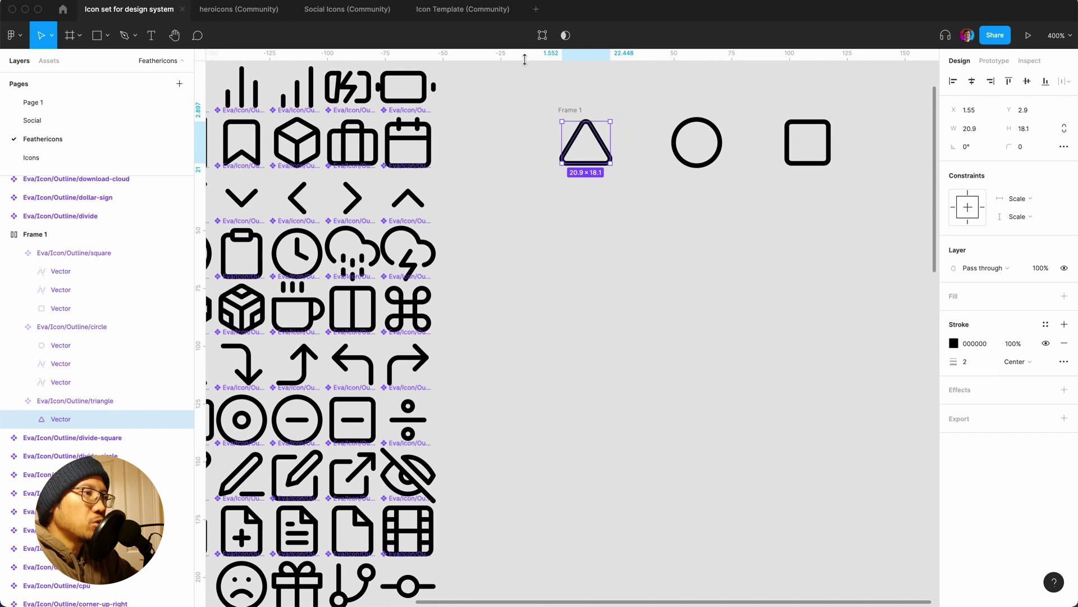
{"action": "left_click", "coordinate": [452, 12]}
- Set Polygon 1's stroke weight to 2 px
{"action": "left_click", "coordinate": [661, 371]}
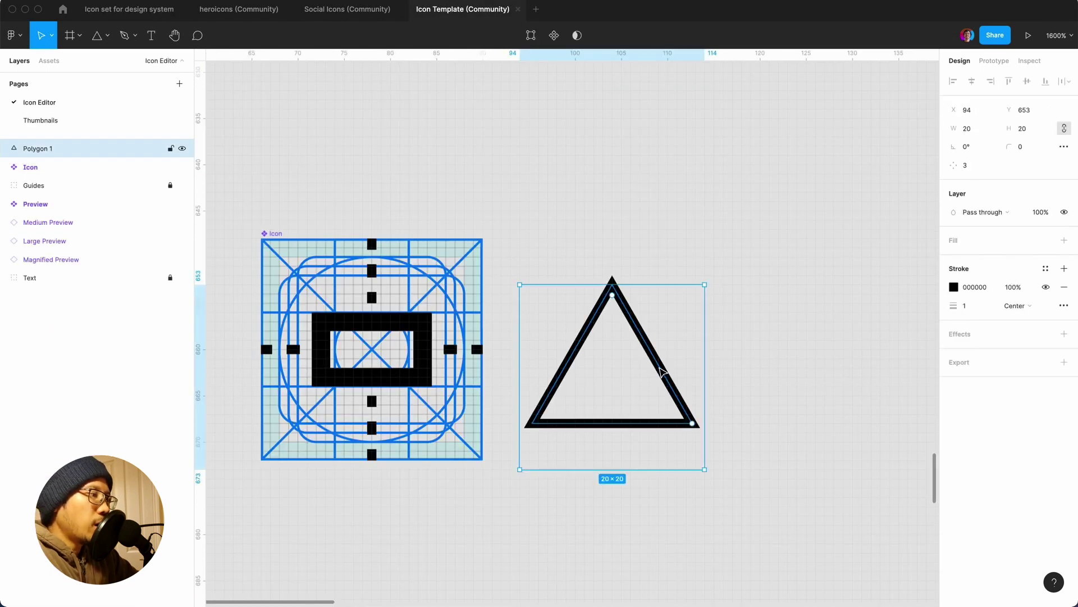
{"action": "left_click", "coordinate": [968, 306]}
{"action": "type", "text": "2"}
{"action": "key", "text": "Return"}
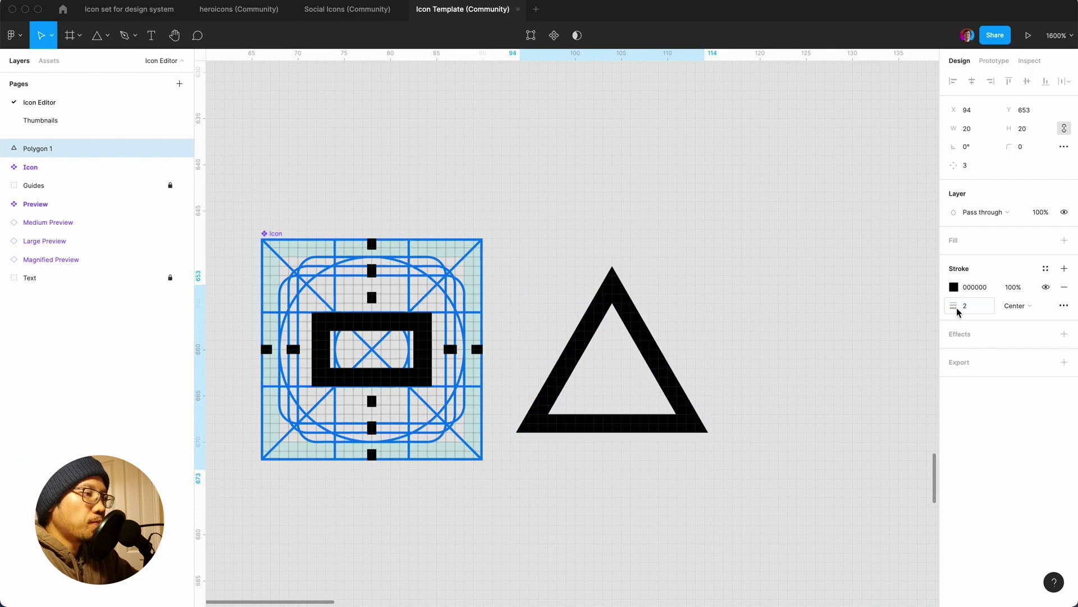
{"action": "left_click", "coordinate": [804, 363]}
{"action": "left_click", "coordinate": [677, 383]}
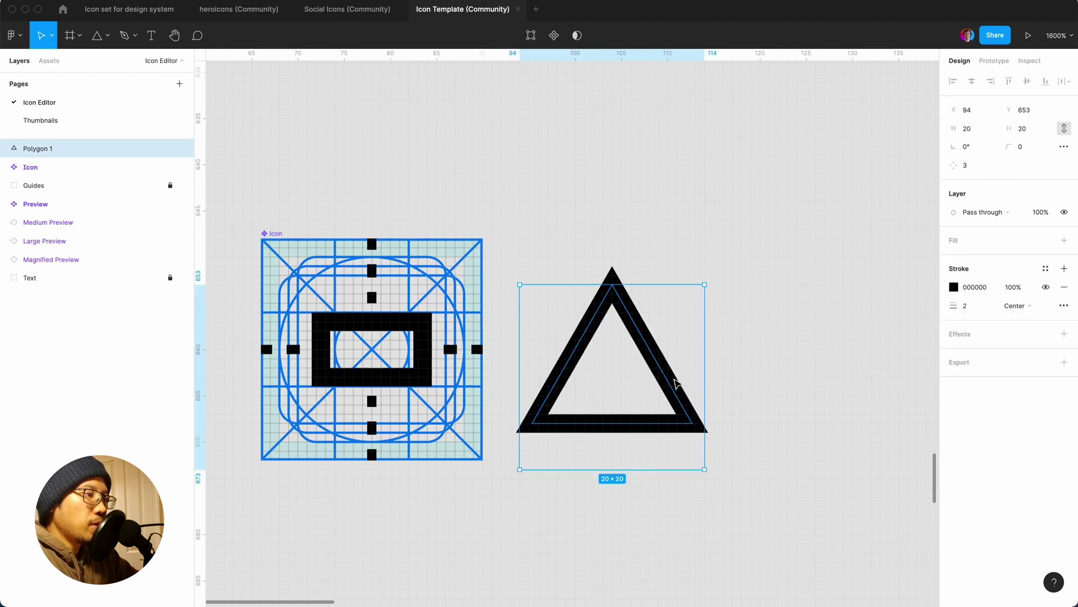
- Cut the triangle and paste it inside the Icon frame, moving it upward
{"action": "key", "text": "super+x"}
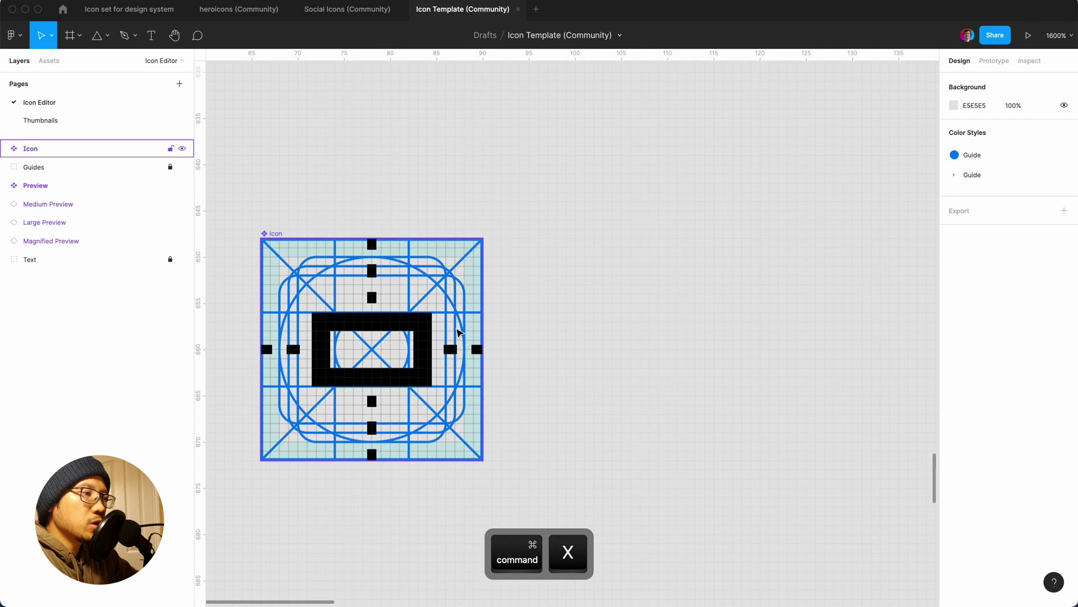
{"action": "left_click", "coordinate": [452, 335]}
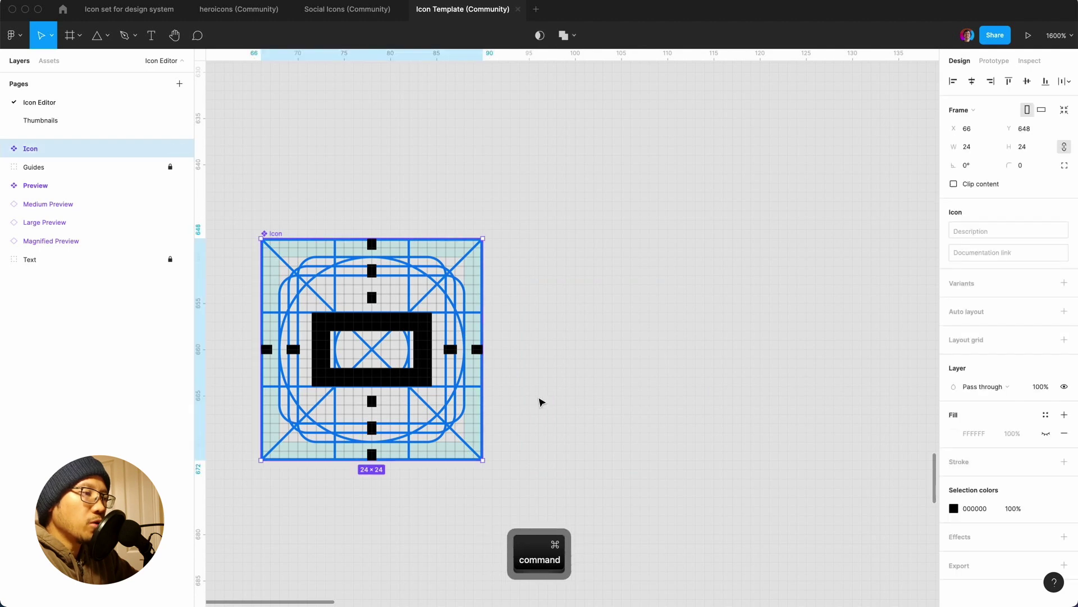
{"action": "key", "text": "super+v"}
{"action": "left_click_drag", "start_coordinate": [430, 394], "coordinate": [434, 371]}
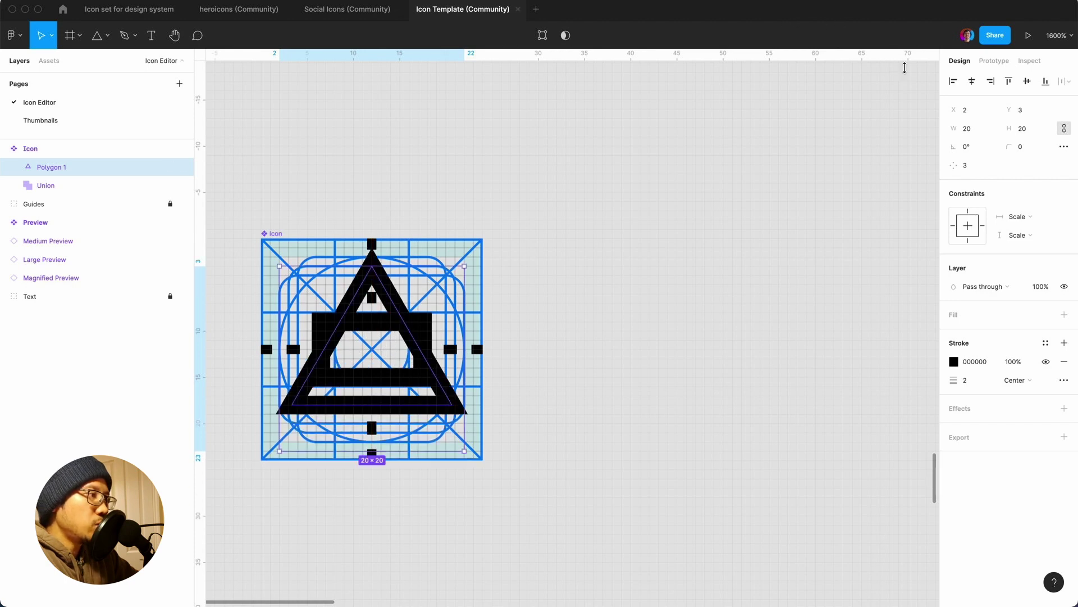
- Resize the triangle to 18×18 and nudge it to X 3, Y 4 on the grid
{"action": "left_click", "coordinate": [973, 131]}
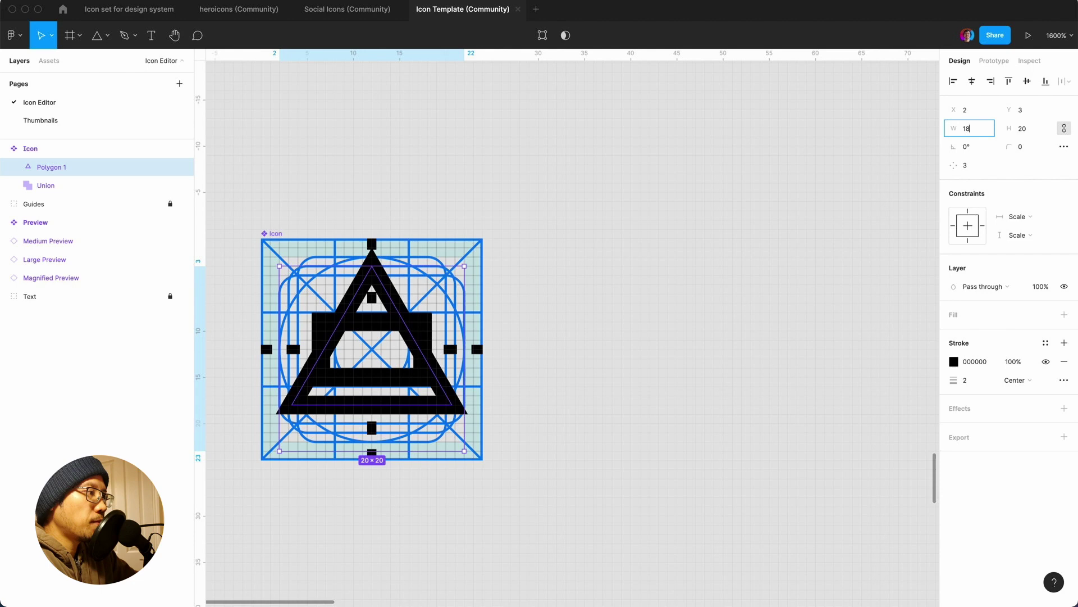
{"action": "type", "text": "18"}
{"action": "key", "text": "Return"}
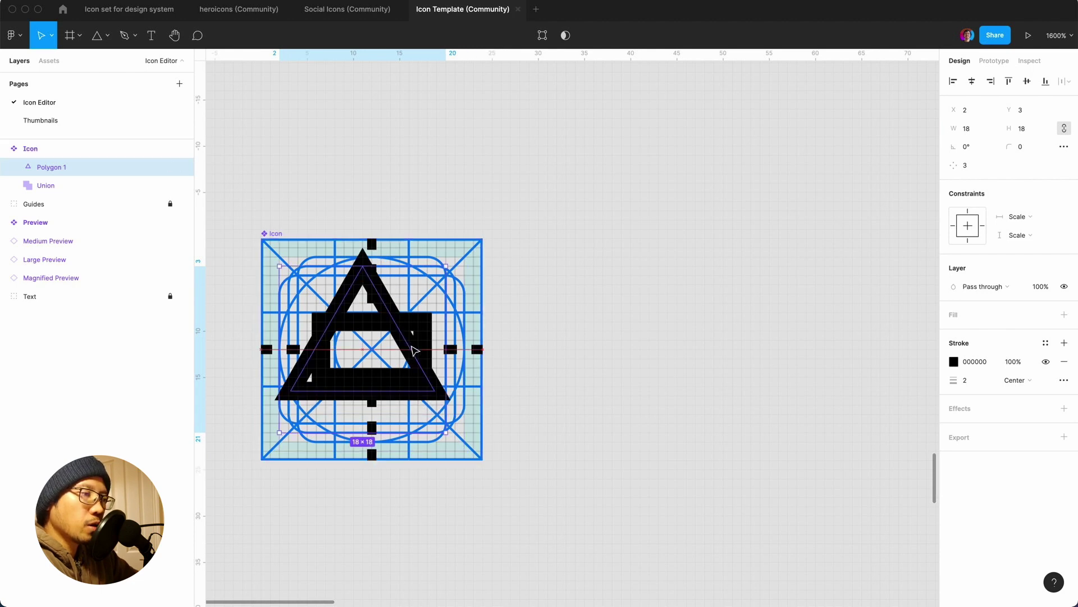
{"action": "left_click_drag", "start_coordinate": [413, 351], "coordinate": [418, 368]}
- Deselect and scroll to the magnified, 24×24, 40×40 and 60×60 triangle previews
{"action": "left_click", "coordinate": [600, 328]}
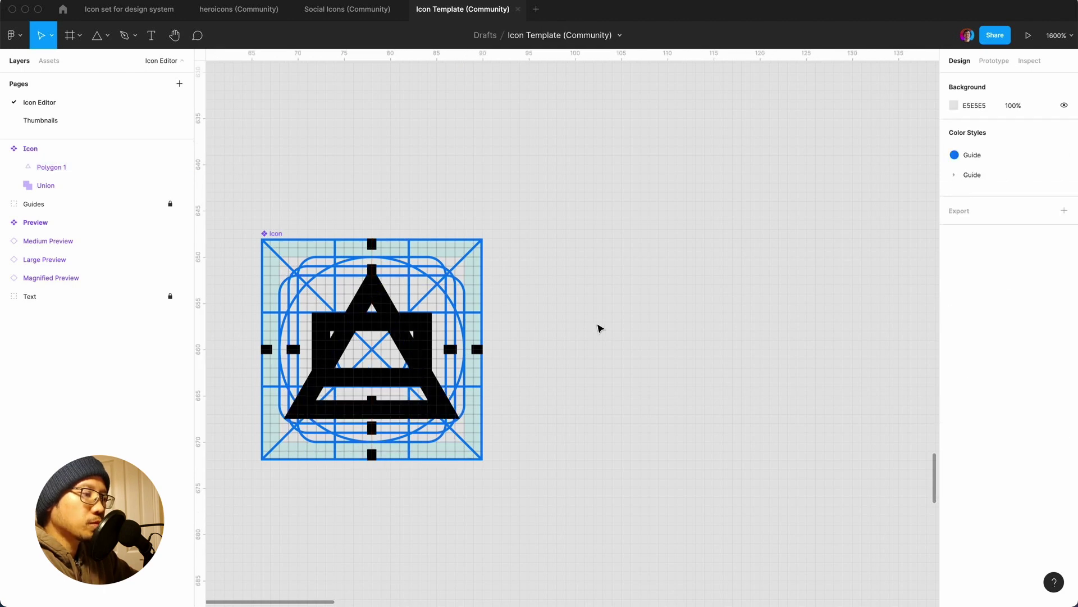
{"action": "scroll", "coordinate": [600, 328], "scroll_direction": "down", "scroll_amount": 10}
{"action": "scroll", "coordinate": [600, 328], "scroll_direction": "down", "scroll_amount": 5}
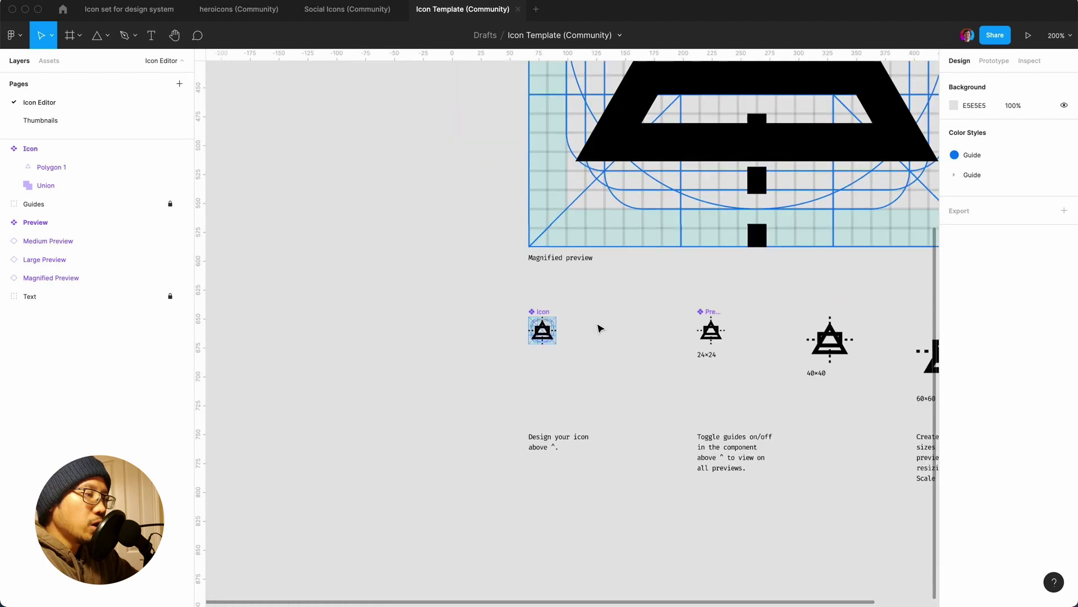
{"action": "scroll", "coordinate": [676, 337], "scroll_direction": "right", "scroll_amount": 2}
{"action": "scroll", "coordinate": [783, 357], "scroll_direction": "up", "scroll_amount": 5}
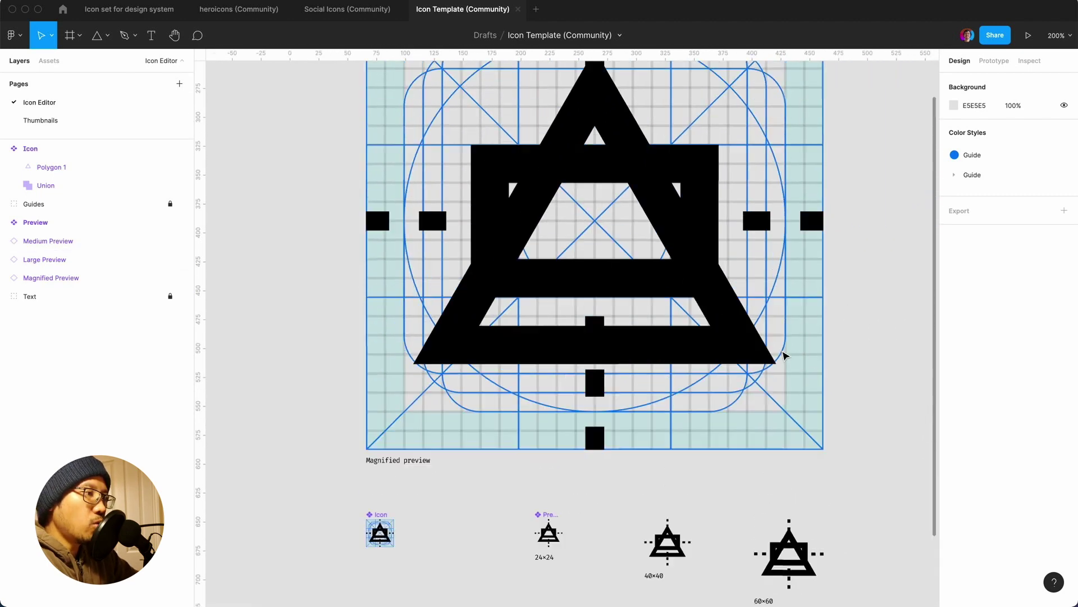
{"action": "scroll", "coordinate": [736, 427], "scroll_direction": "down", "scroll_amount": 4}
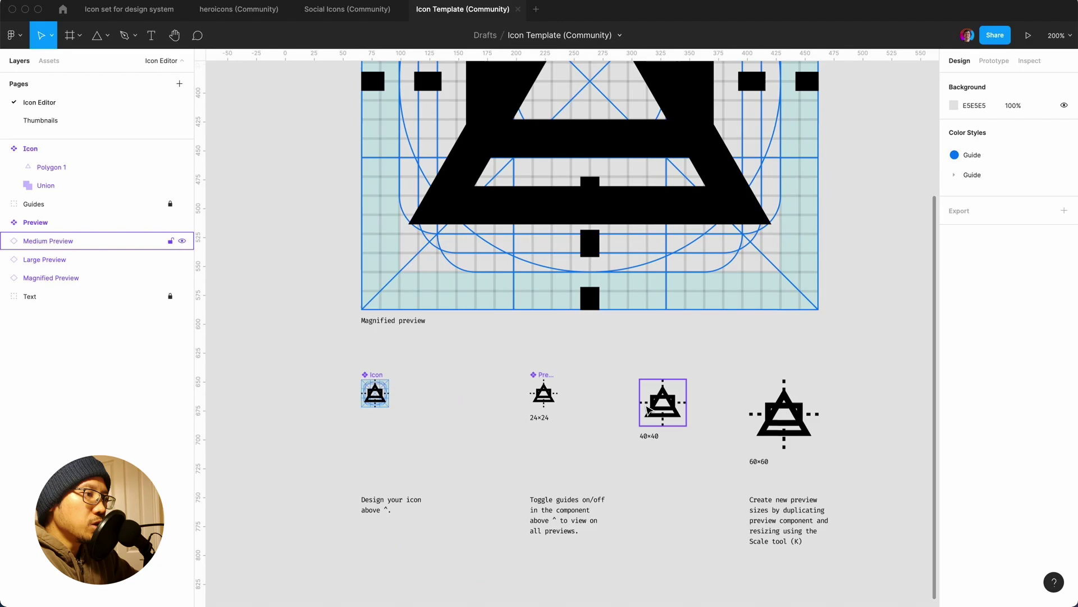